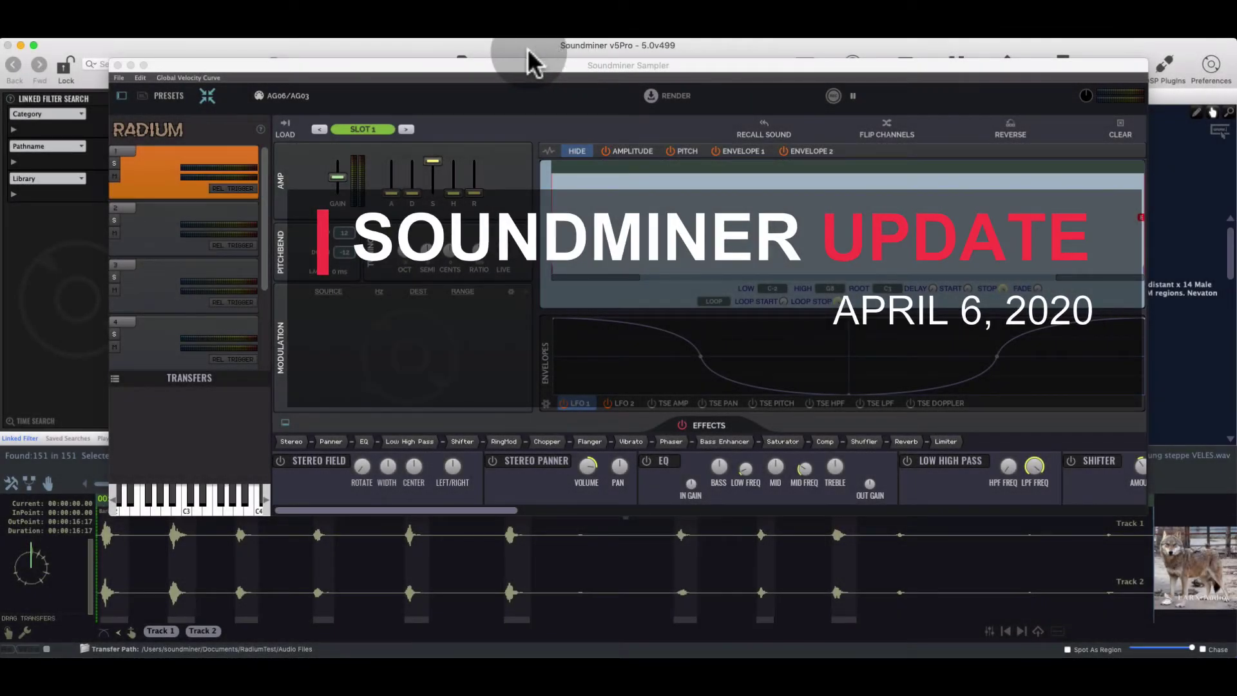
Close the Radium Sampler window to get back to the Wolves database list
left_click(118, 65)
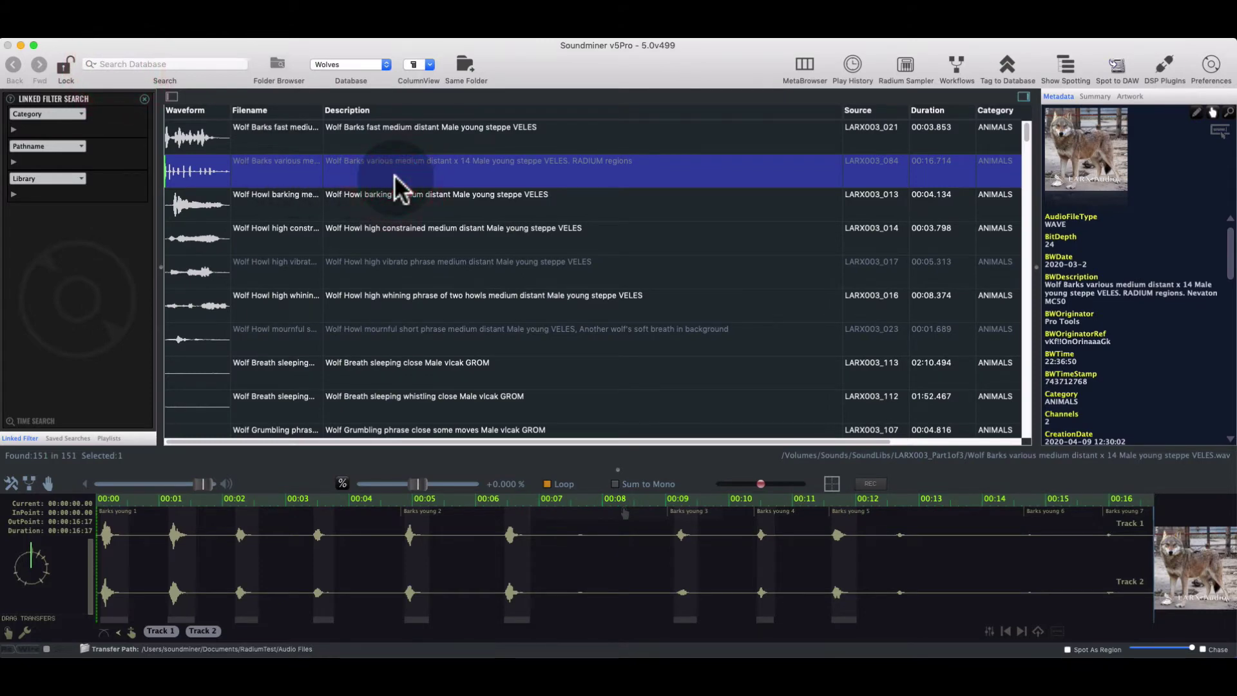
Show the Transfers preferences (44100, 24 bit, Broadcast Wave), leaving DECODE M/S turned on
key("super+comma")
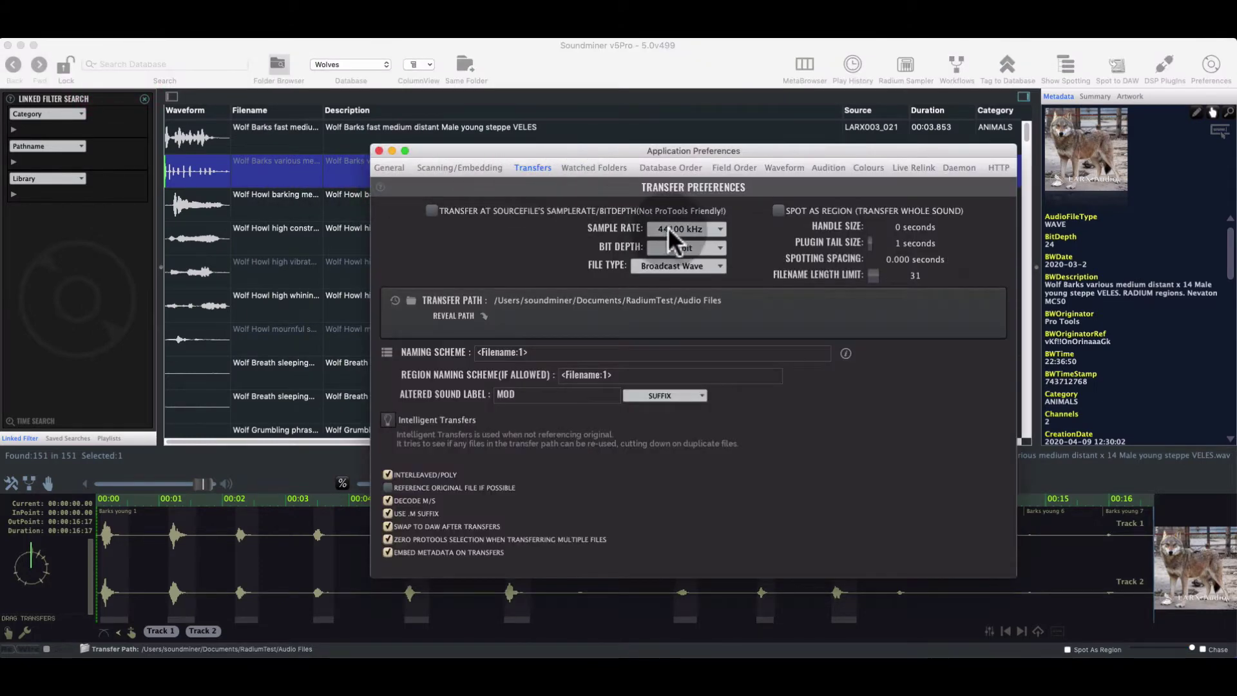
left_click(396, 501)
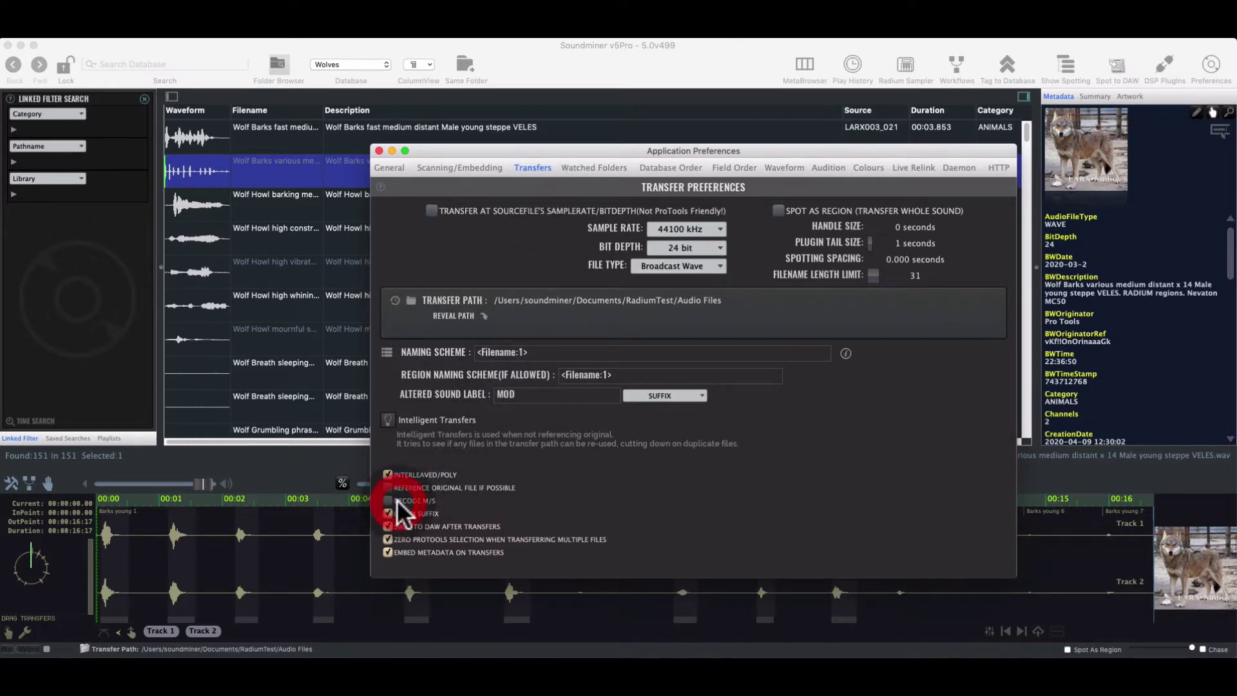
left_click(396, 501)
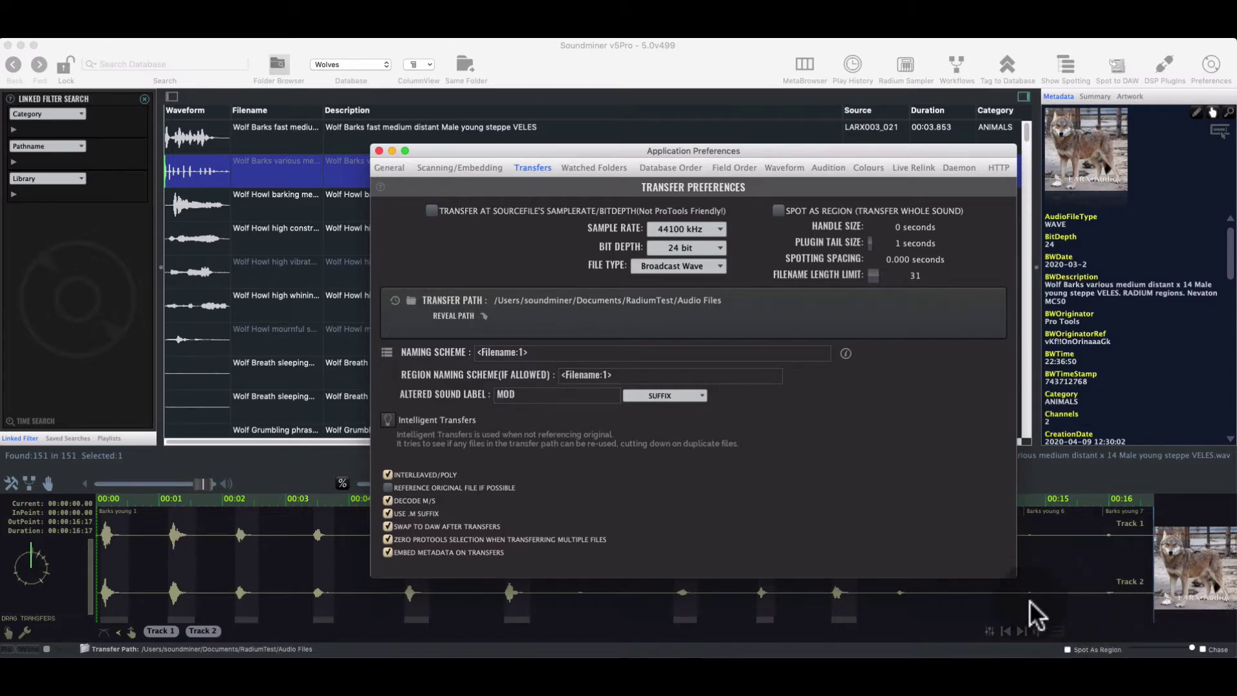
left_click(388, 500)
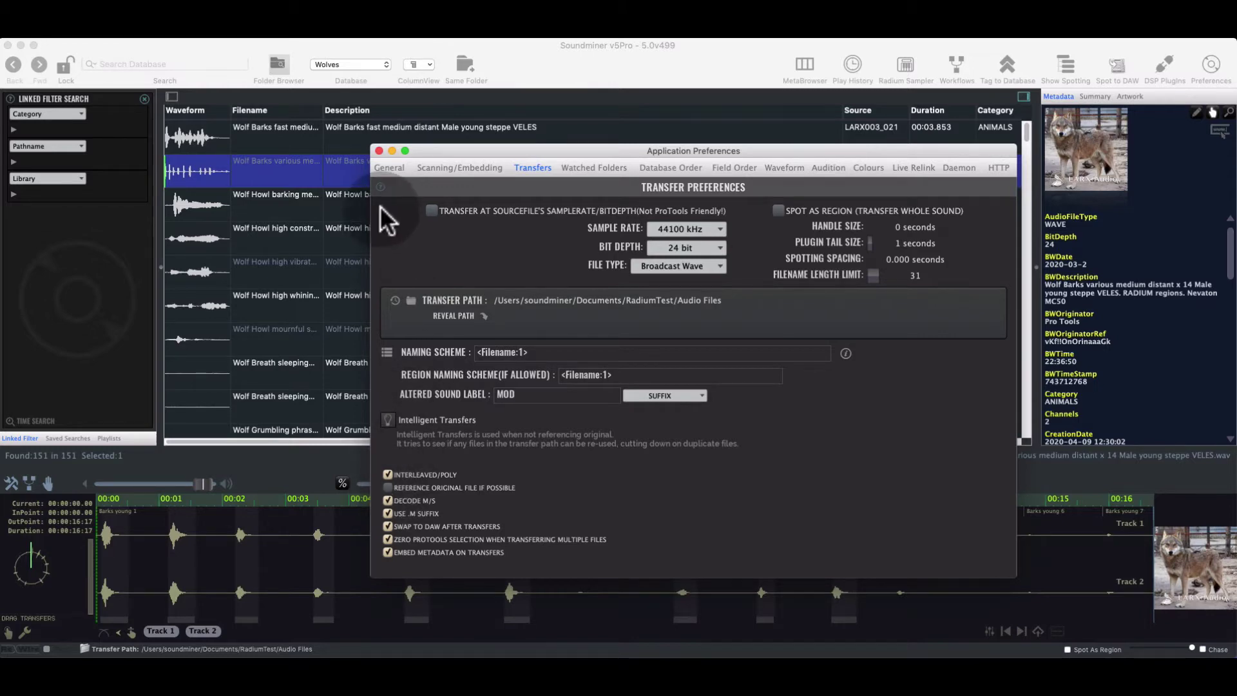
Close the preferences, widen the filter and metadata panels, and check the database list
left_click(379, 151)
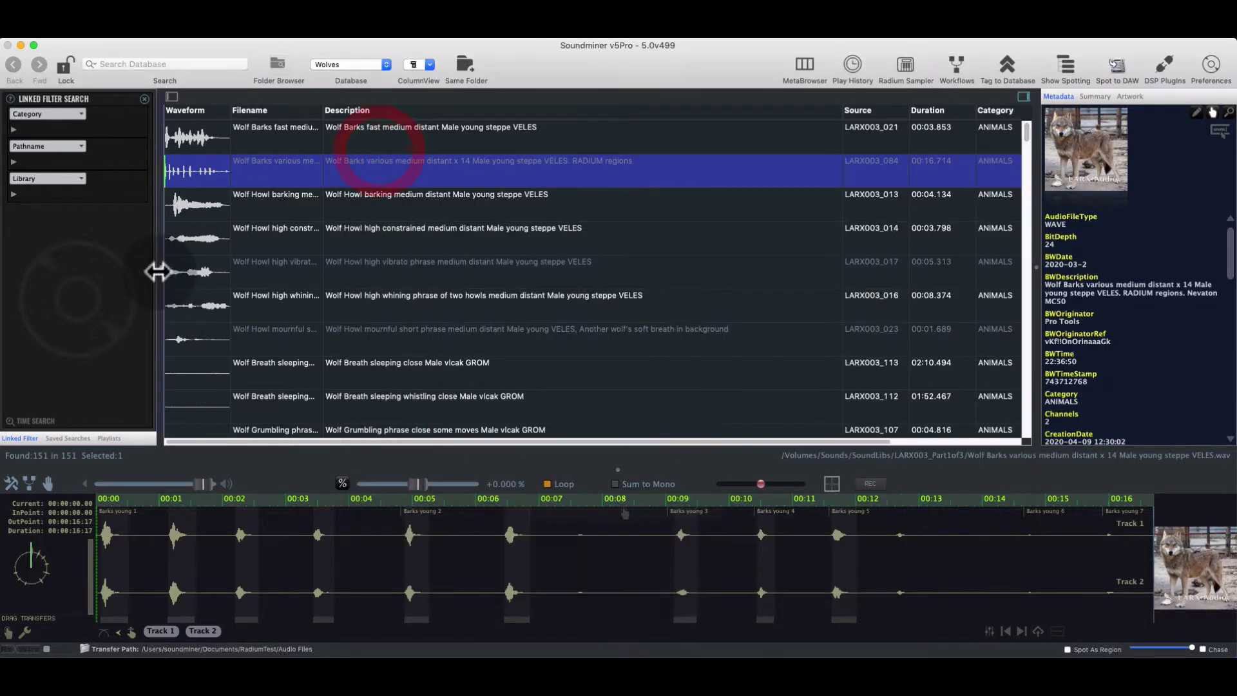
left_click_drag(158, 268, 196, 297)
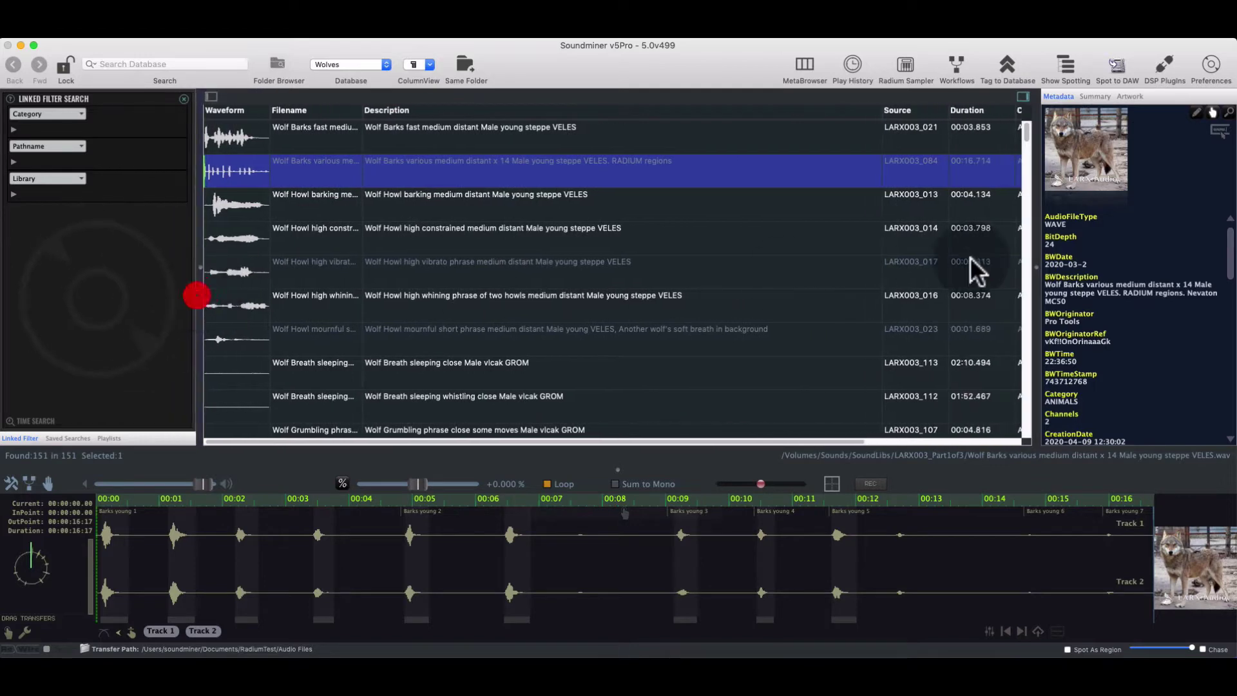
left_click_drag(1036, 262, 1016, 295)
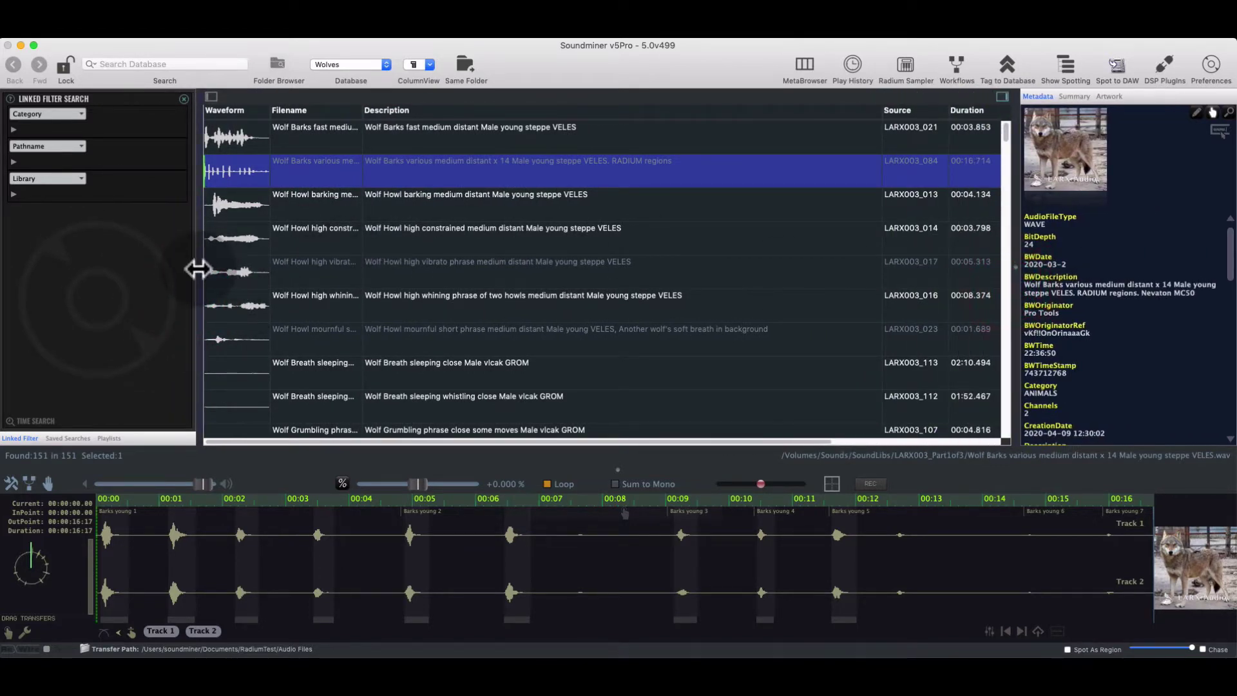
mouse_move(199, 268)
left_mouse_down()
mouse_move(264, 284)
mouse_move(210, 284)
mouse_move(203, 272)
left_mouse_up()
left_click_drag(1005, 246, 939, 263)
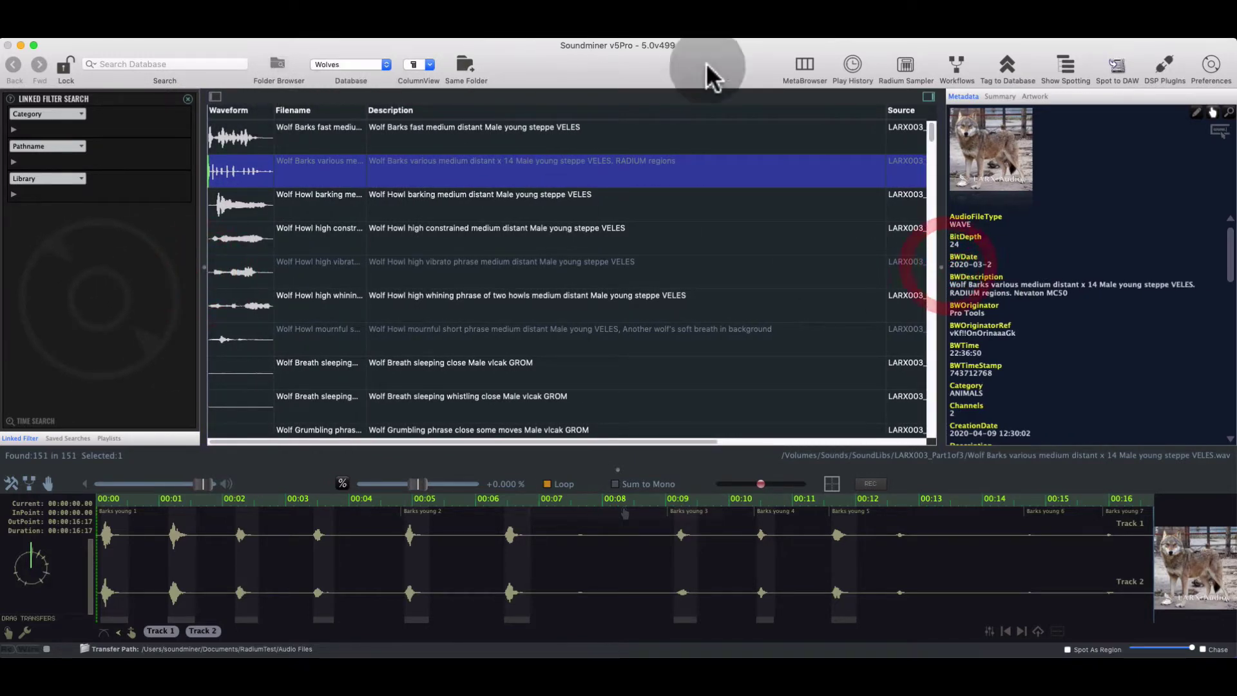
left_click(360, 65)
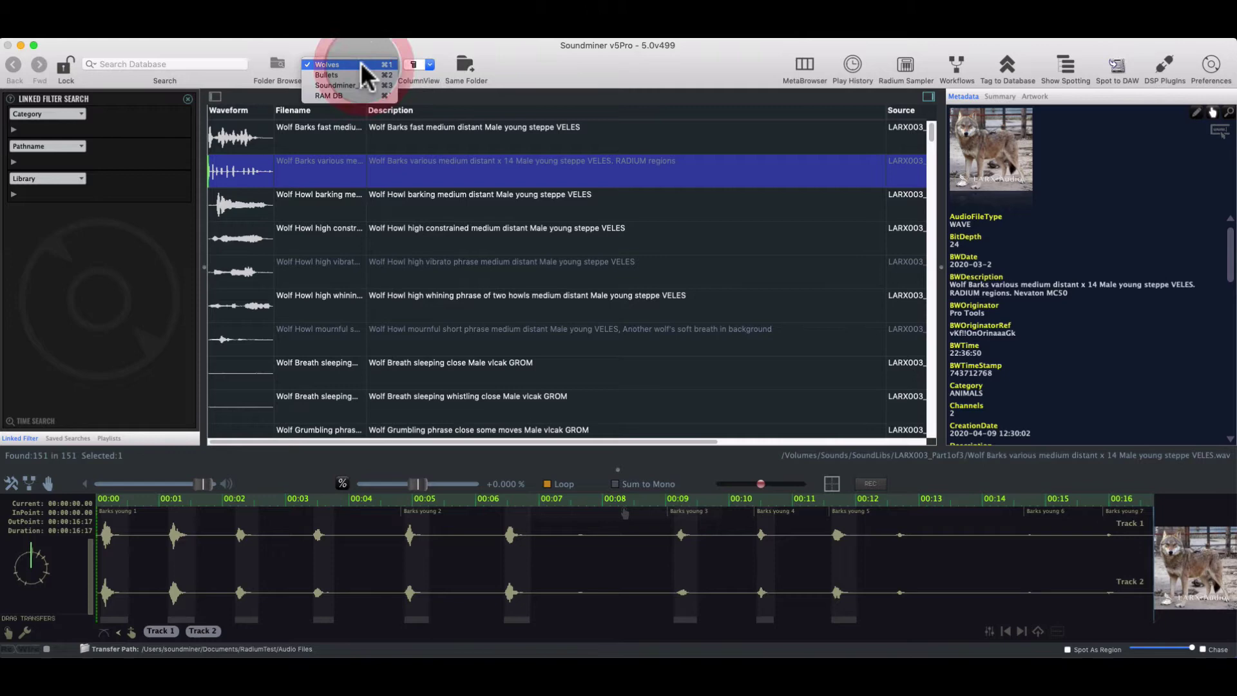
left_click(471, 230)
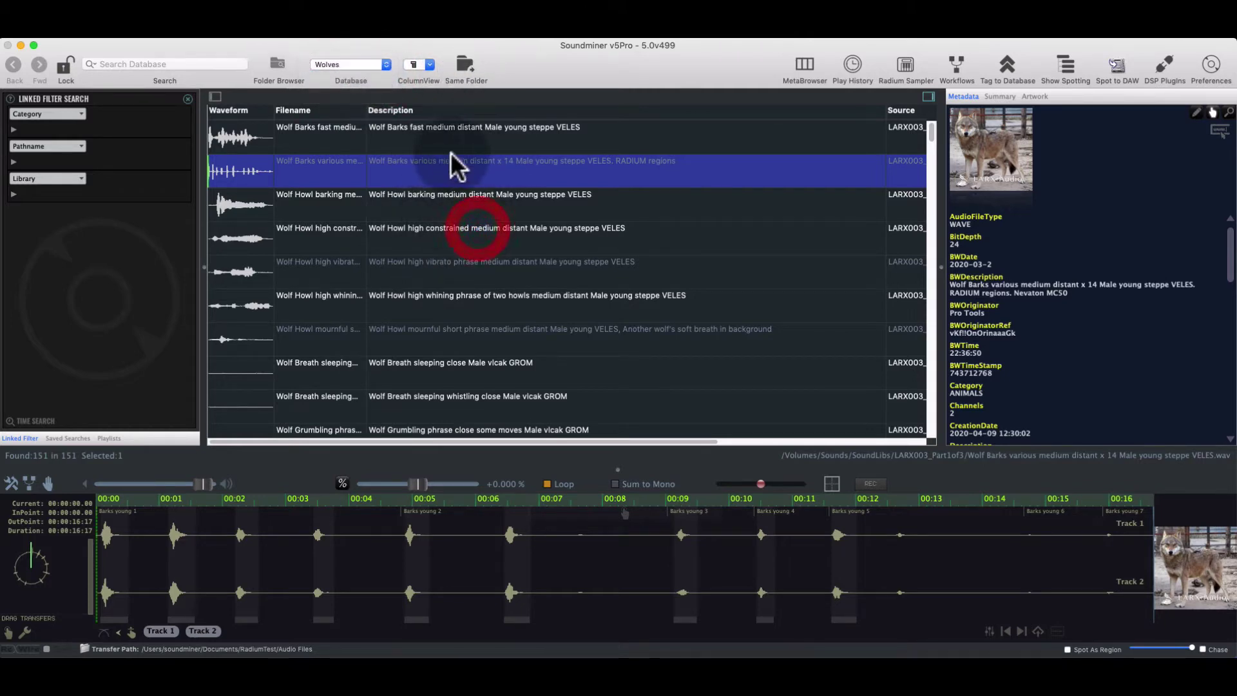
left_click(1196, 115)
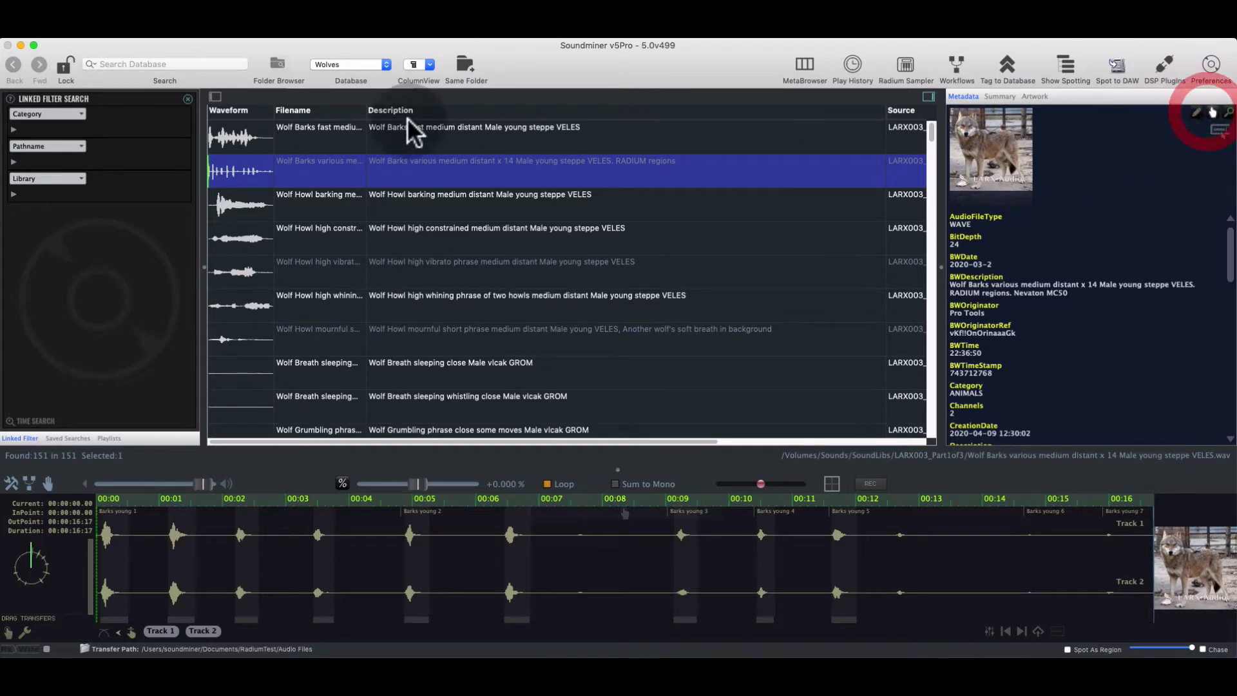
Move Description, Category and FXName to the top of the Field Order preferences, then close them
key("super+comma")
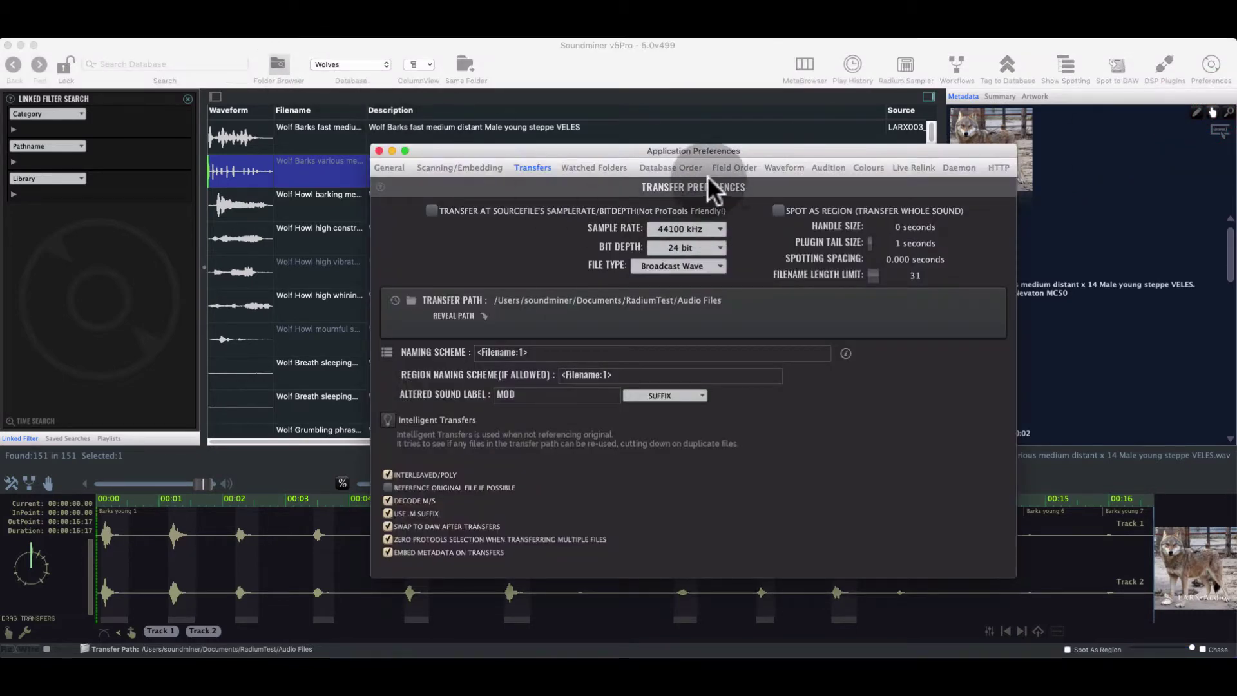
left_click(735, 167)
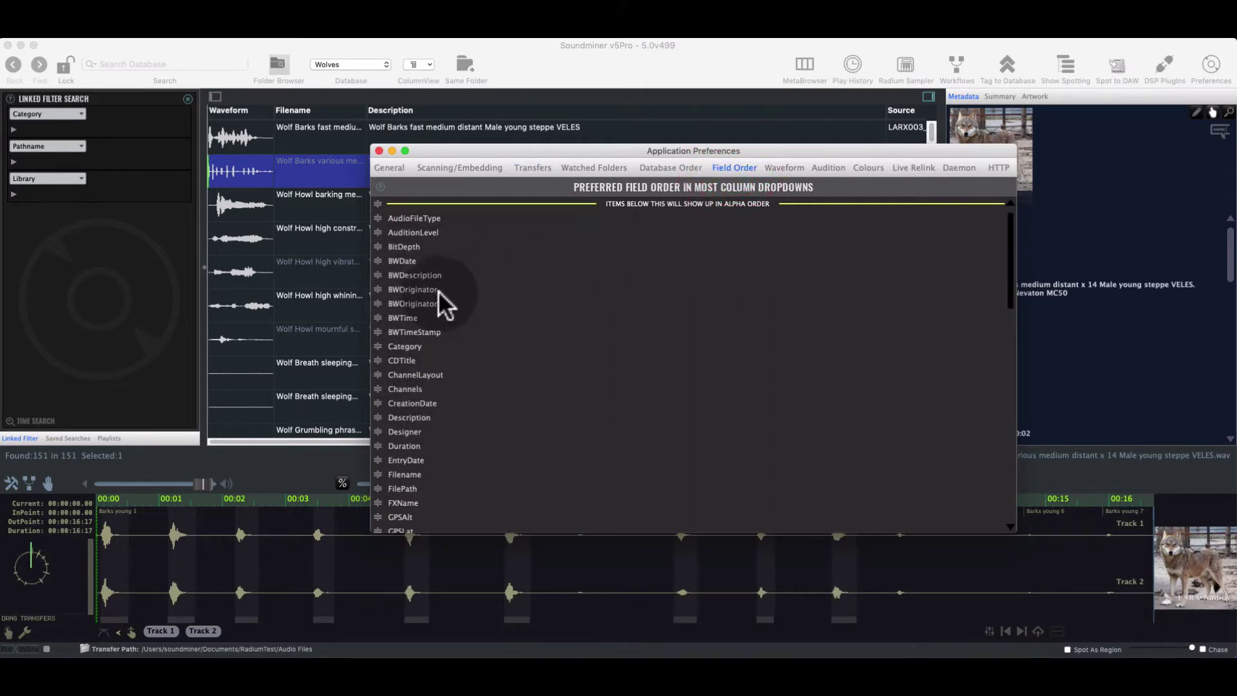
left_click(401, 418)
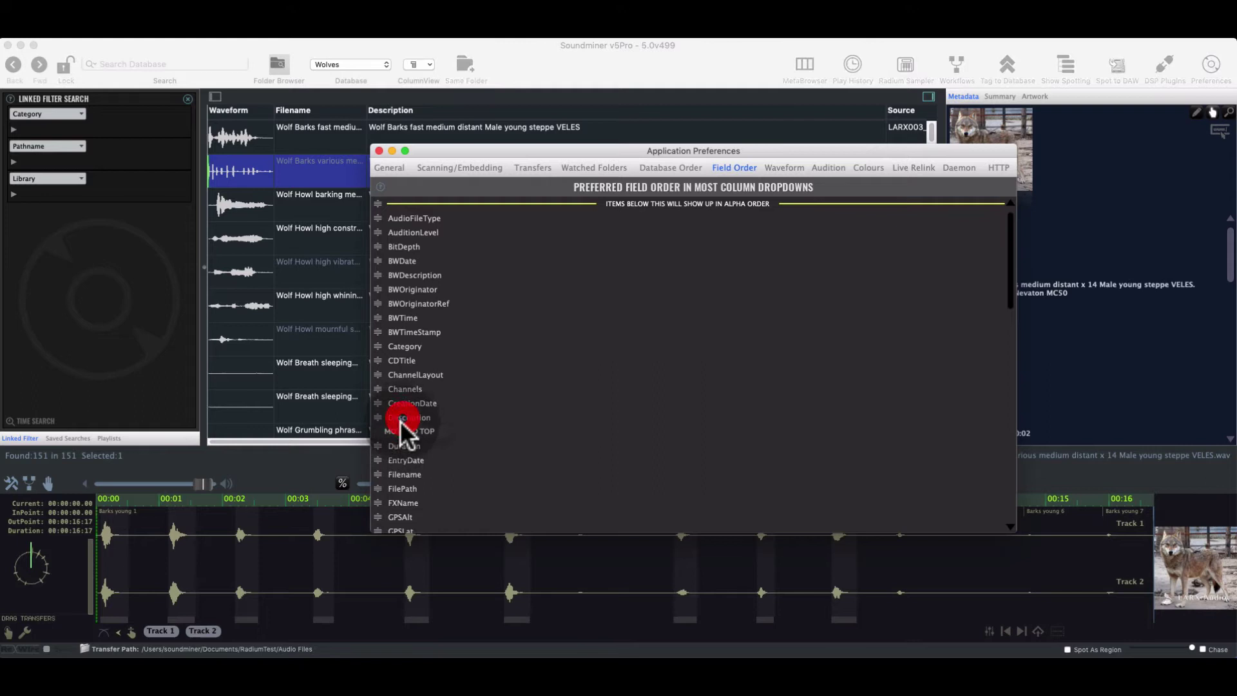
left_click(403, 364)
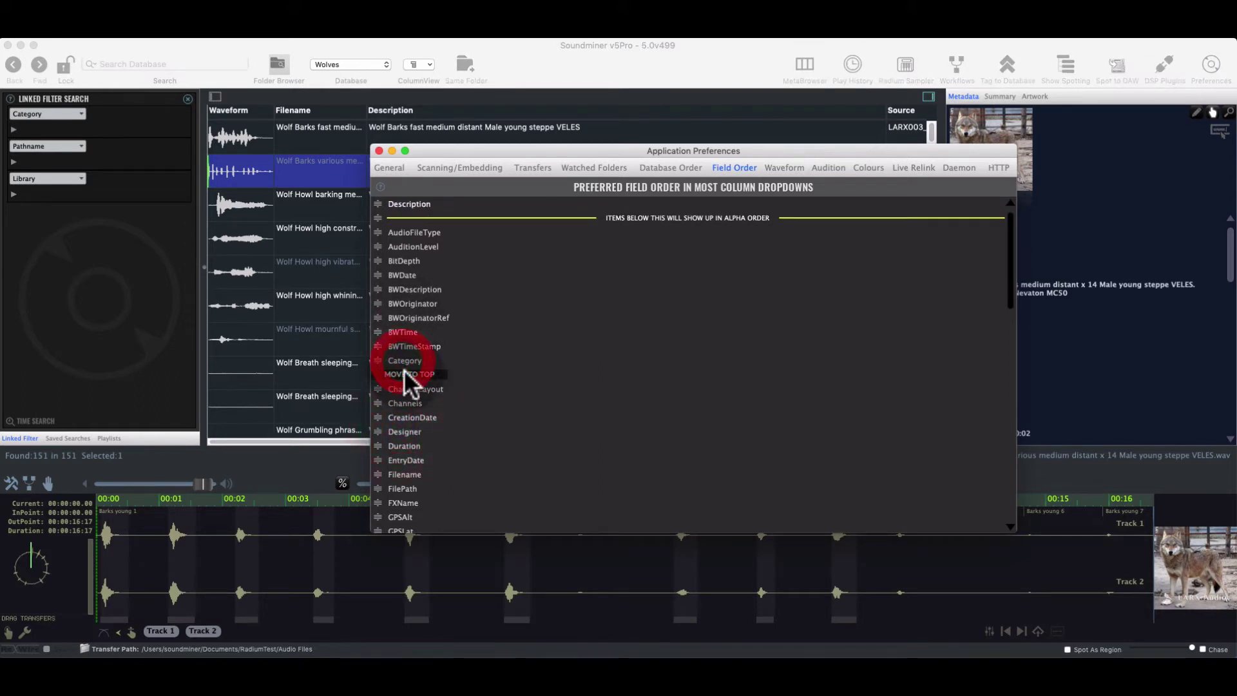
left_click(406, 504)
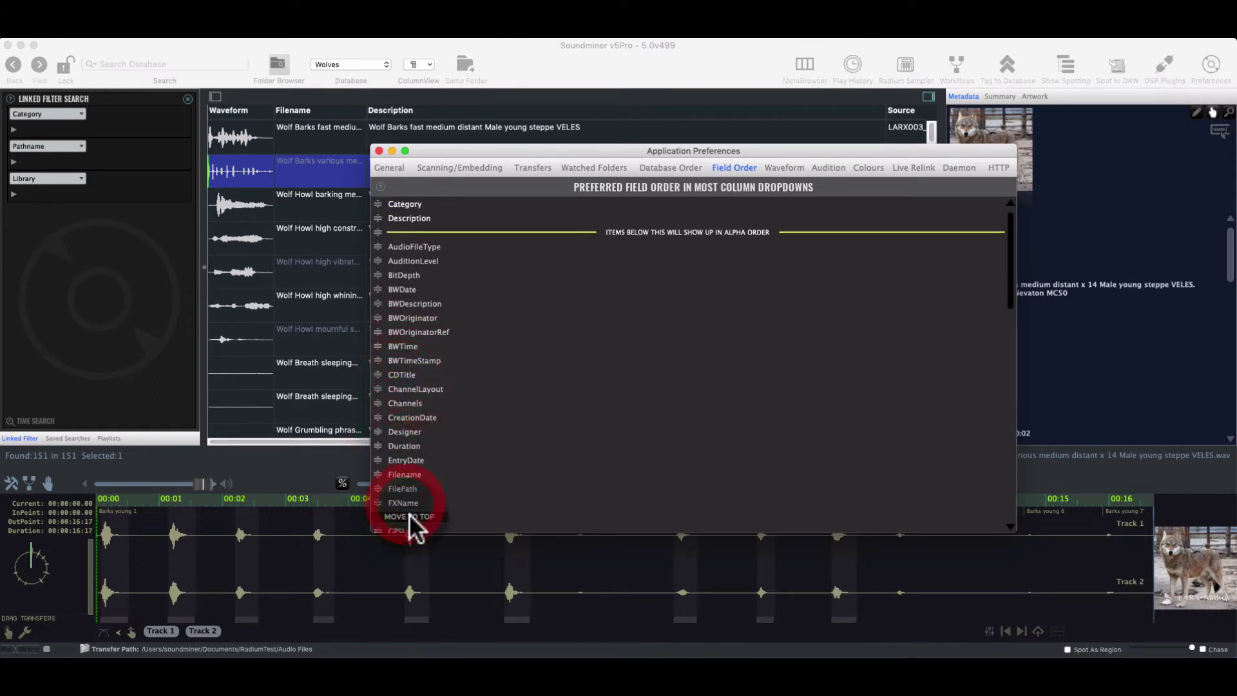
left_click(377, 233)
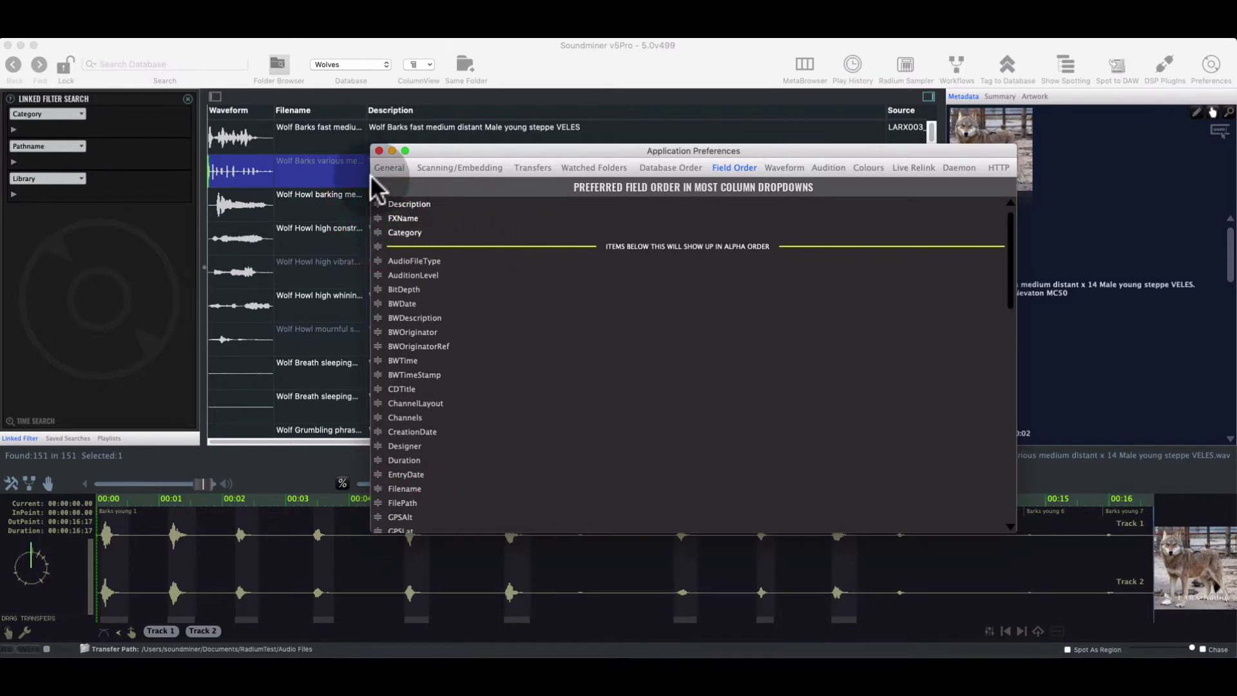
left_click(379, 150)
Give Wolf Howl barking the description 'This is the new description' and category 'New Category'
left_click(416, 195)
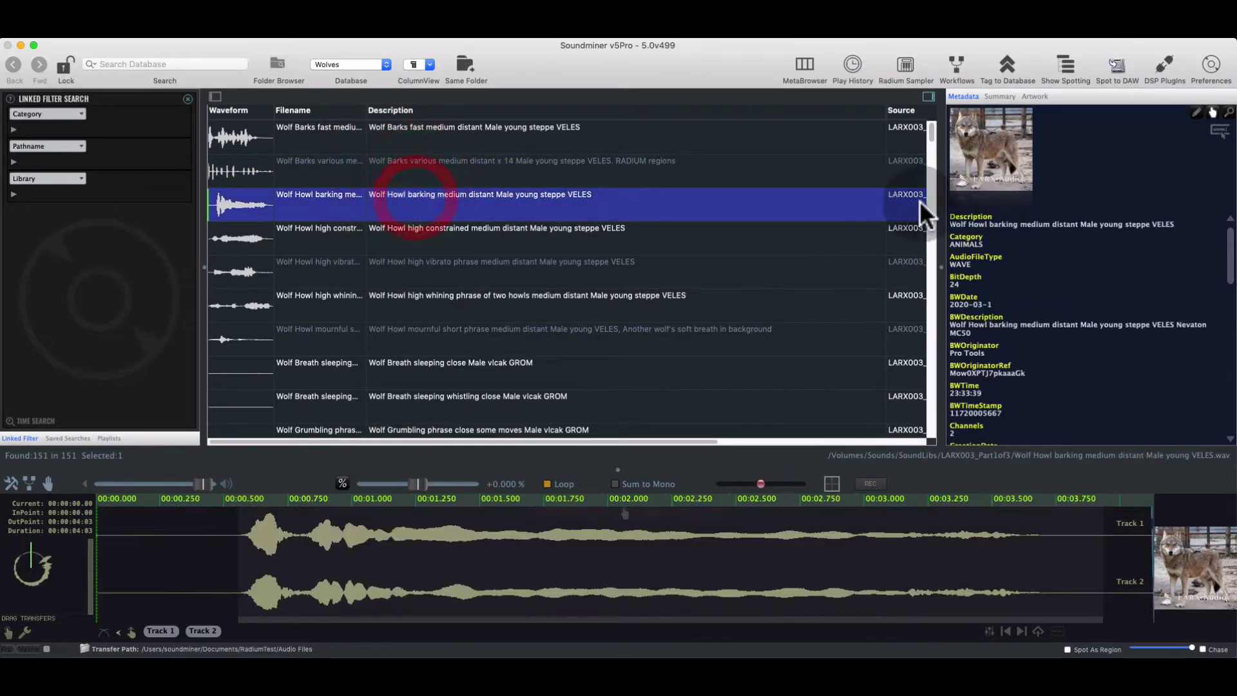
left_click(1198, 114)
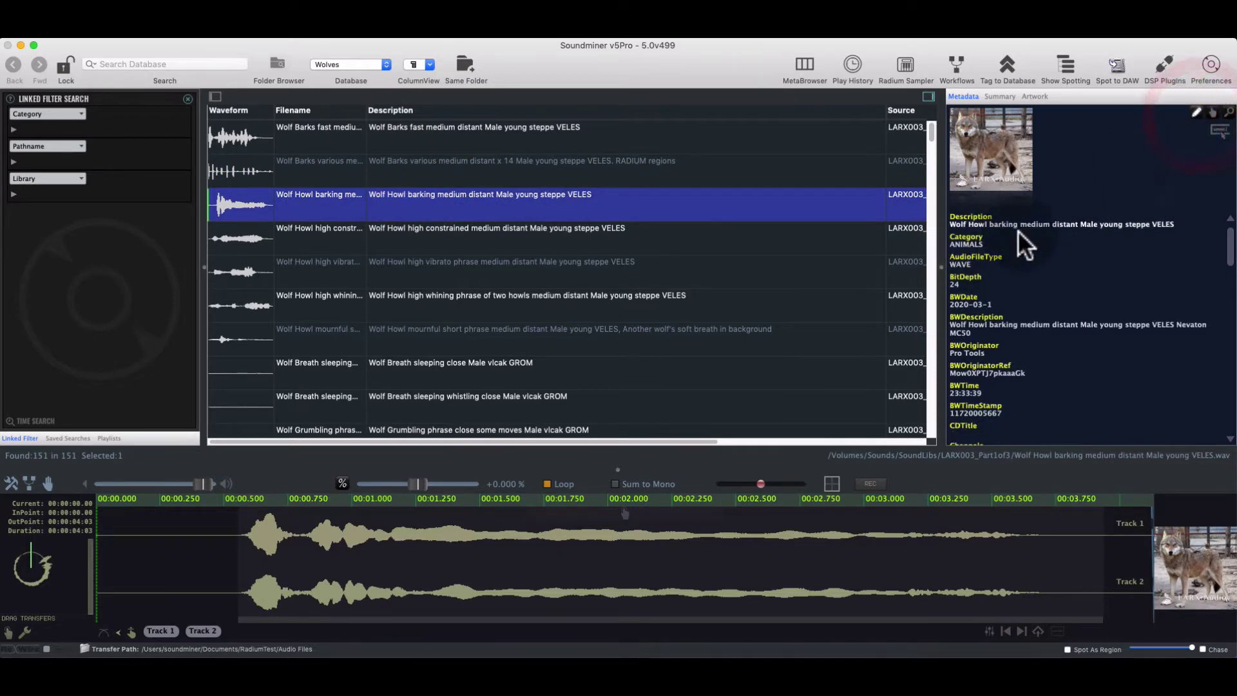
left_click(976, 223)
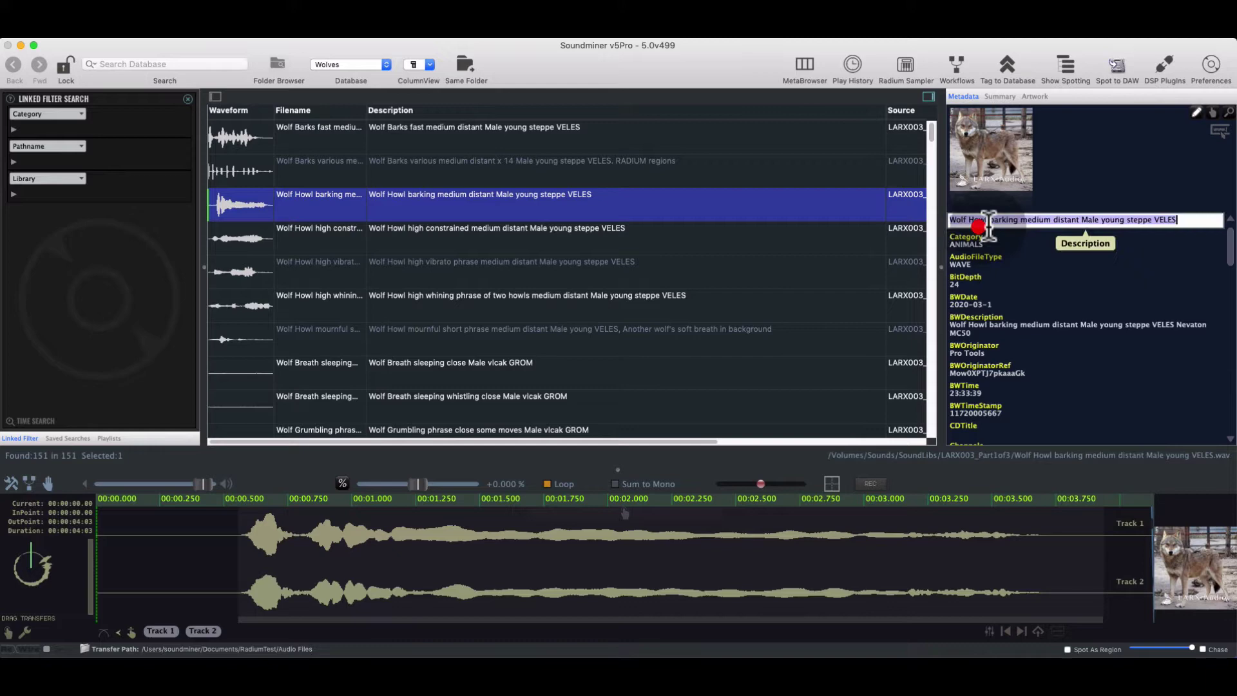
type("Th")
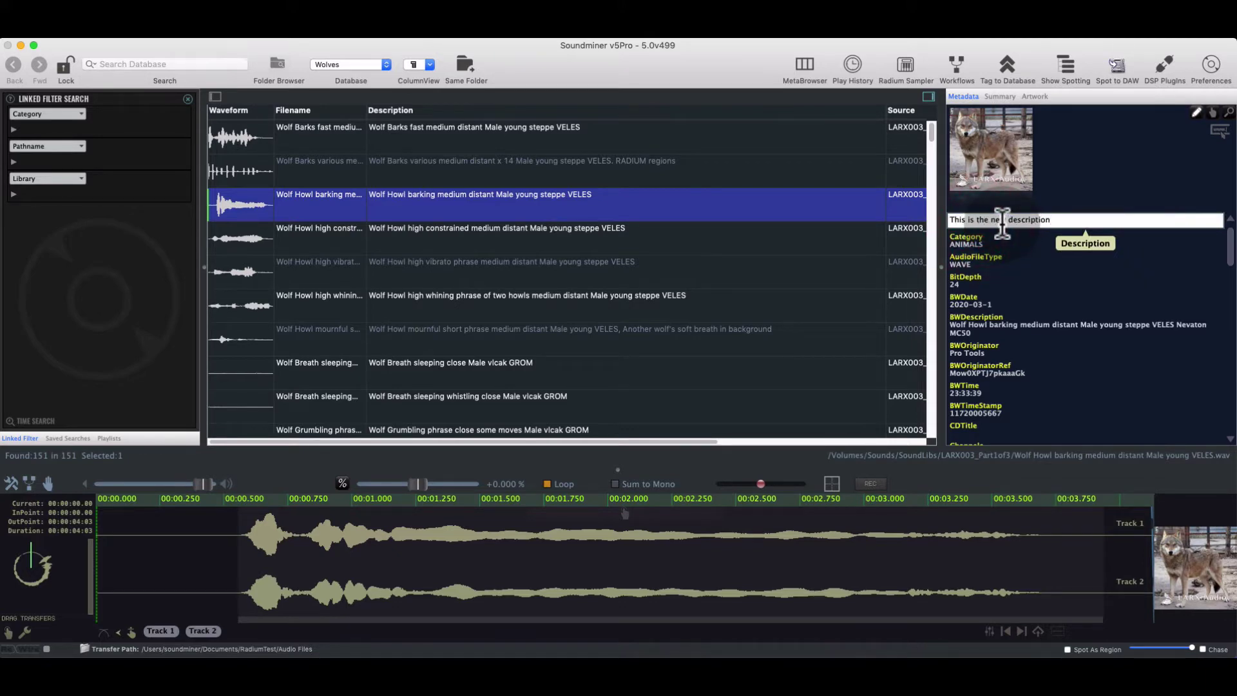
type("is is the new description")
key("Tab")
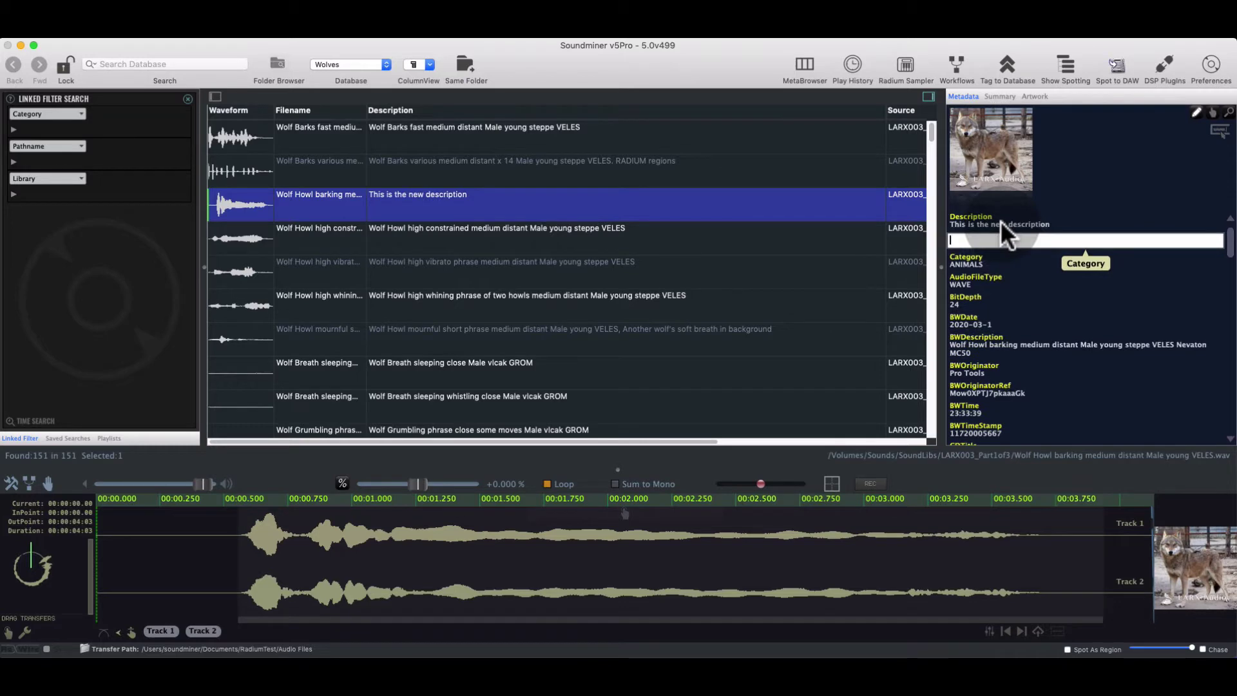
type("New Category")
key("Tab")
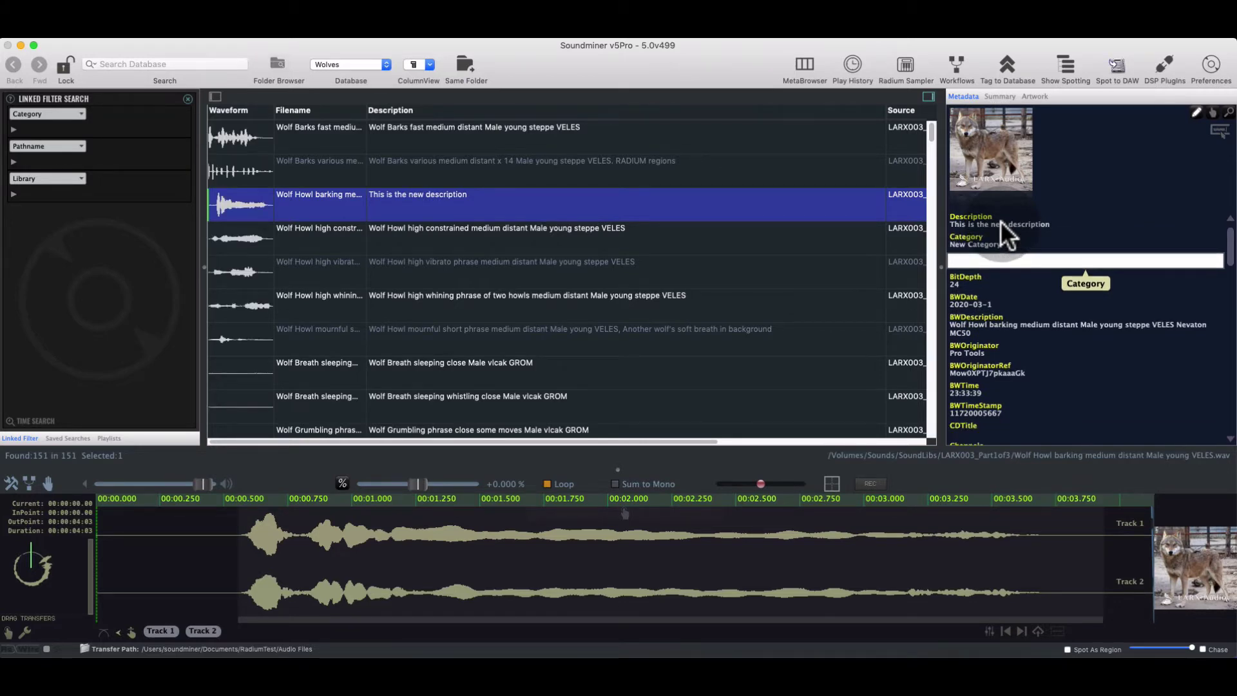
Step past the metadata fields and reselect the Wolf Howl barking sound
key("Tab")
left_click(657, 236)
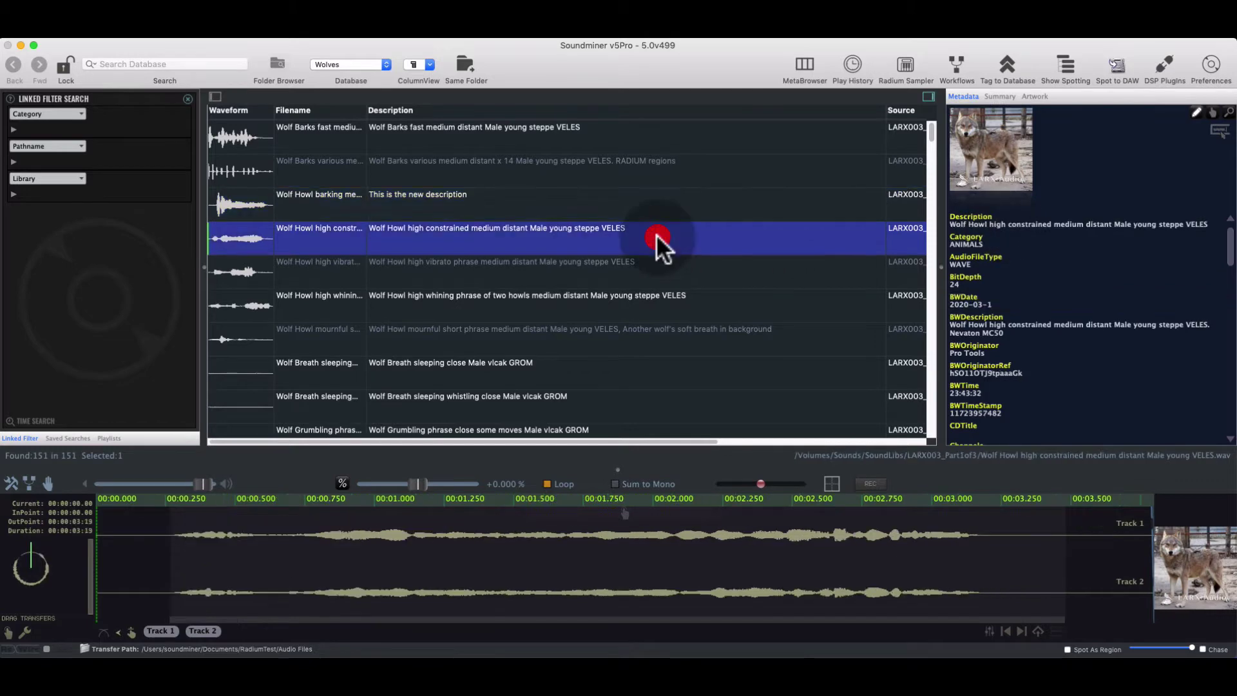
left_click(469, 207)
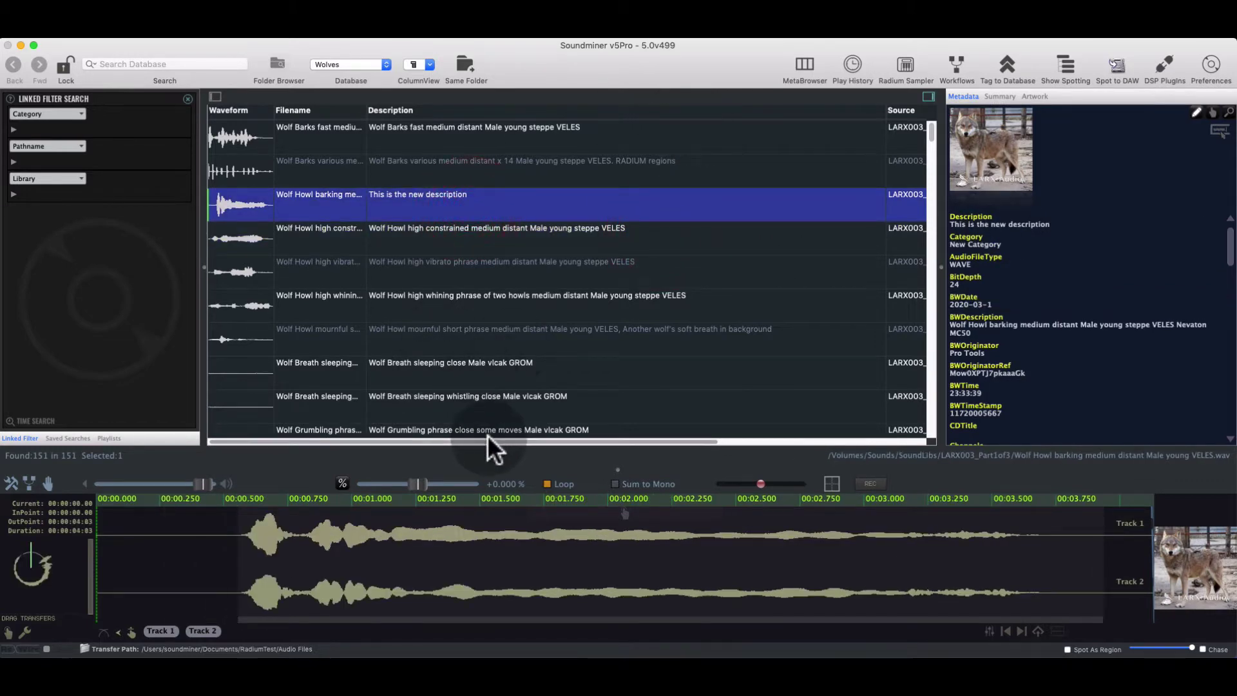
left_click_drag(488, 441, 536, 439)
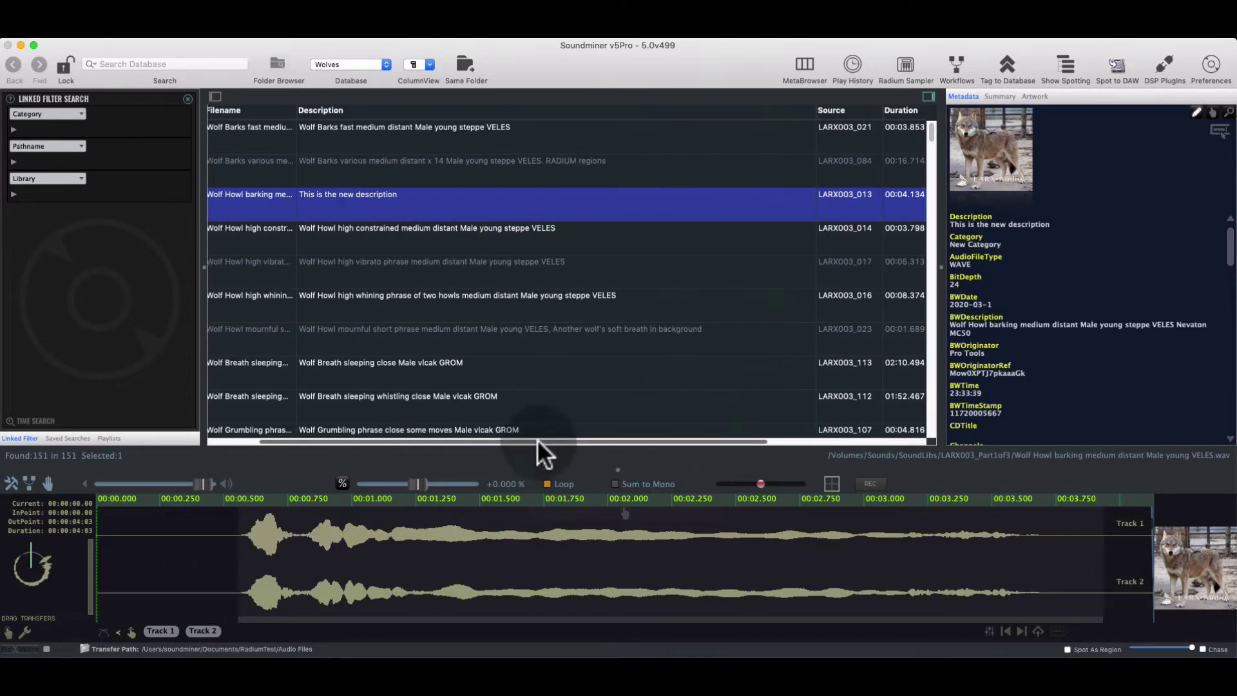
Check the column list, then scroll the wolf list right to reveal Category and SampleRate
left_click(415, 64)
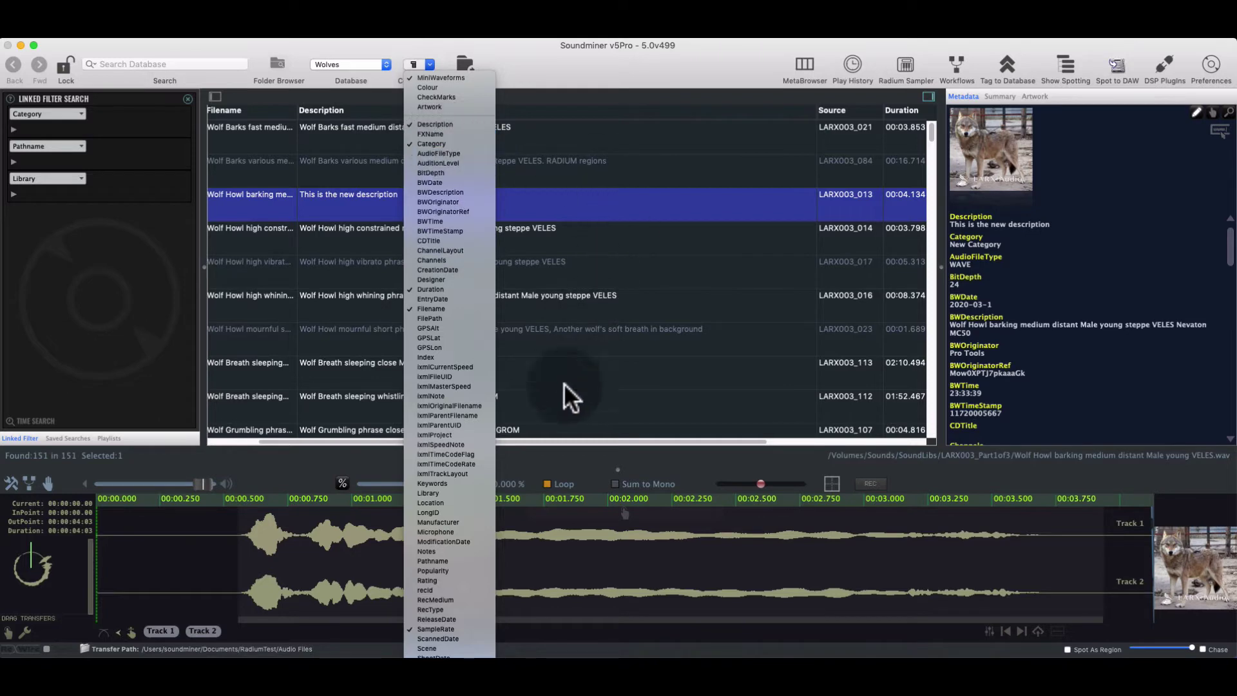
left_click(582, 439)
left_click_drag(490, 442, 654, 450)
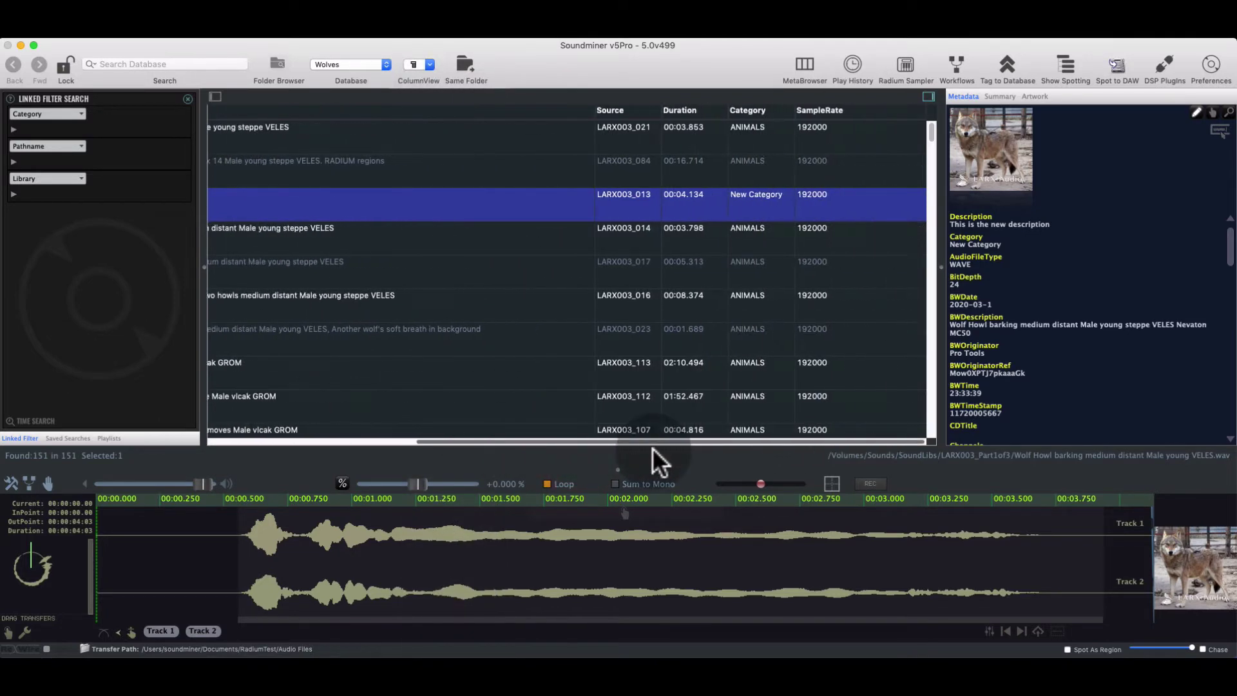
Select the files down to LARX003_016, enter 'new category' as Category, and scroll the table left
left_click(523, 293, "shift")
left_click(985, 253)
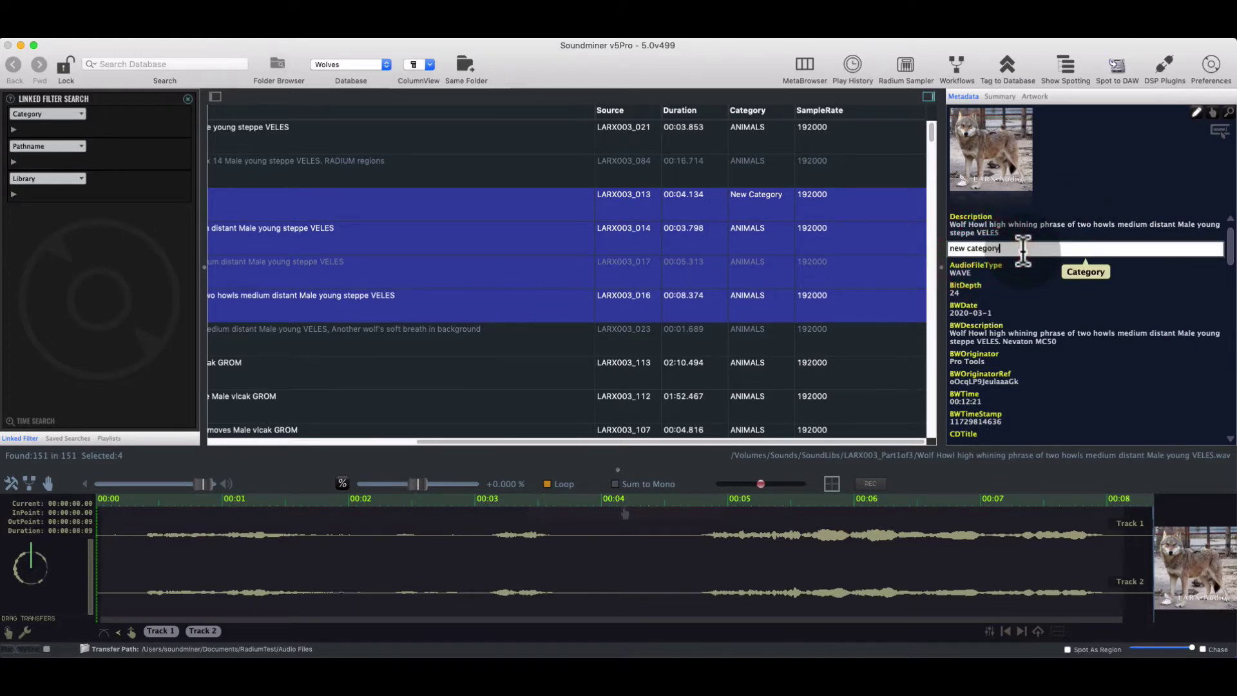
type("new category")
key("Return")
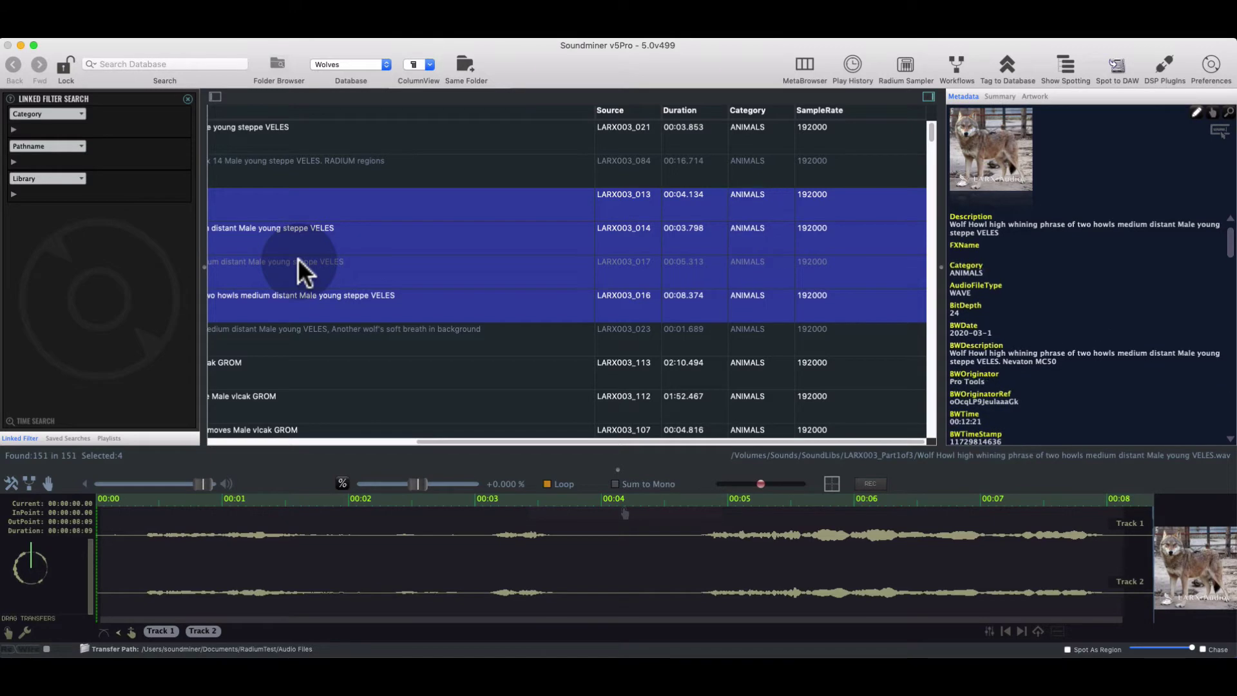
scroll(376, 287, "left", 10)
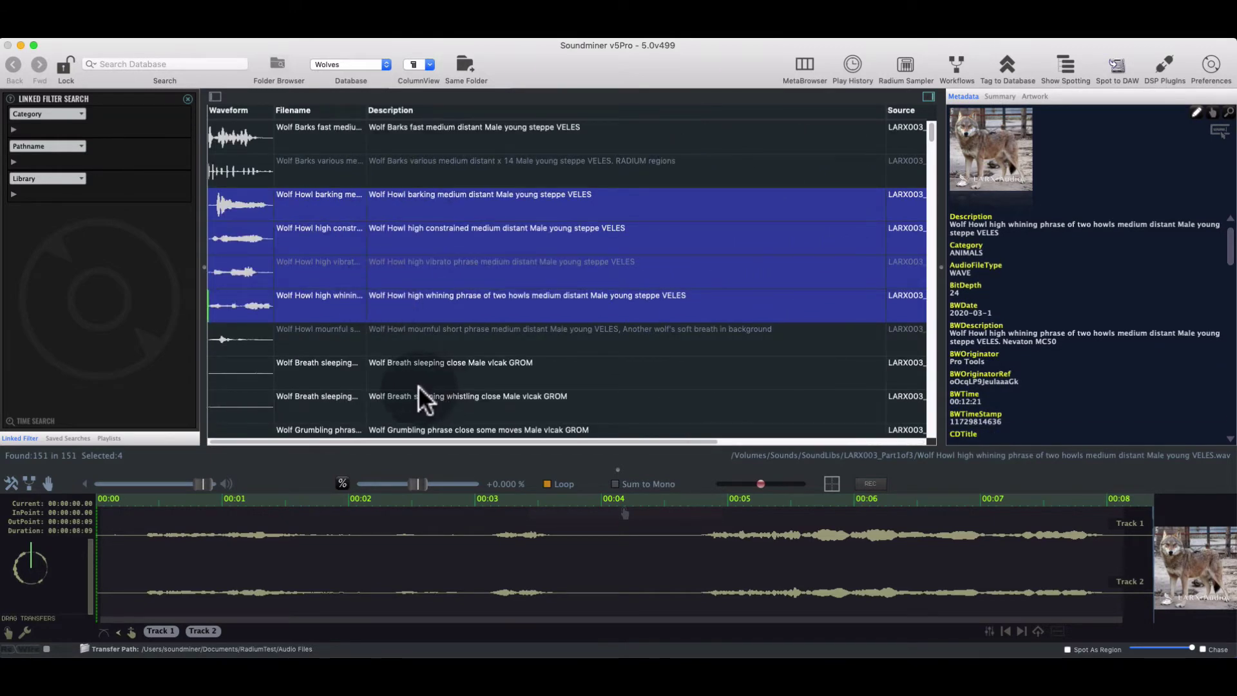
left_click(356, 166)
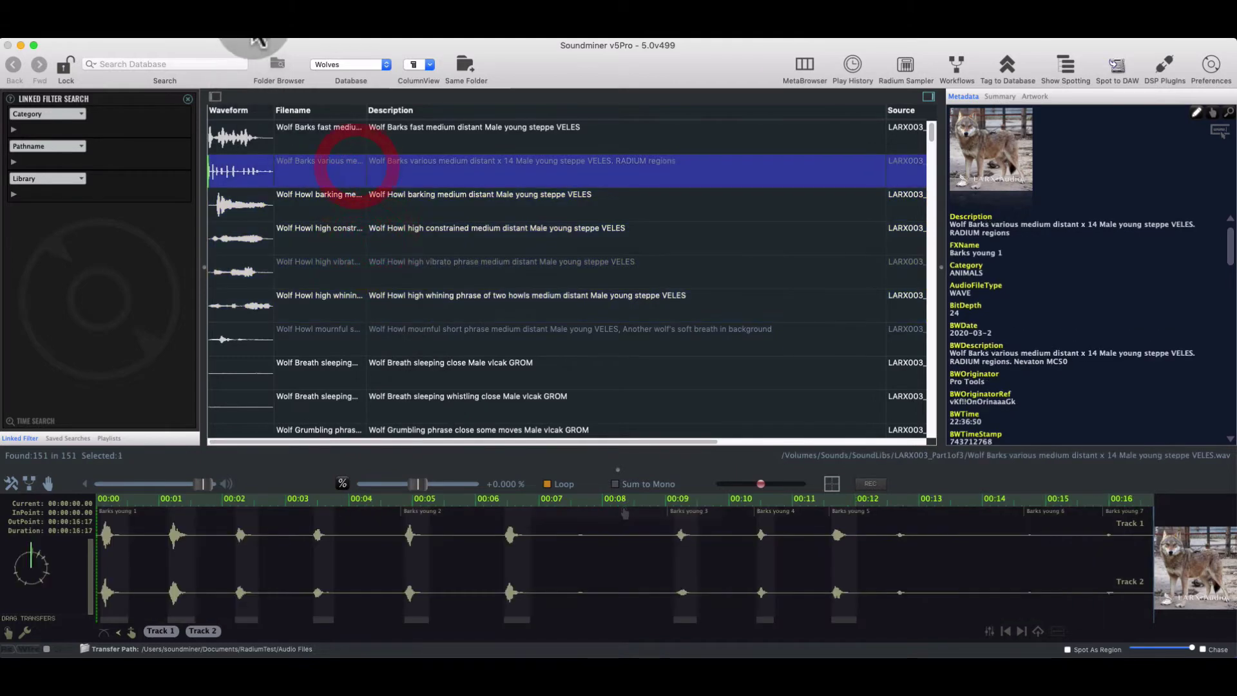
left_click(255, 39)
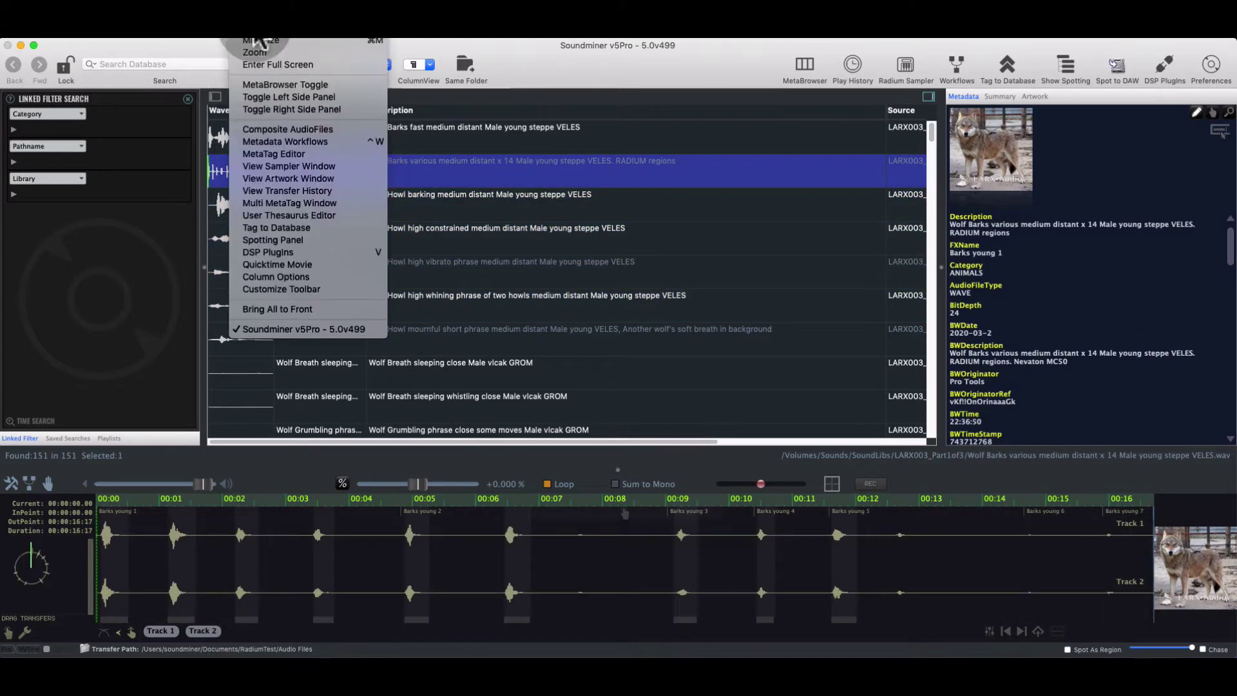
left_click(287, 204)
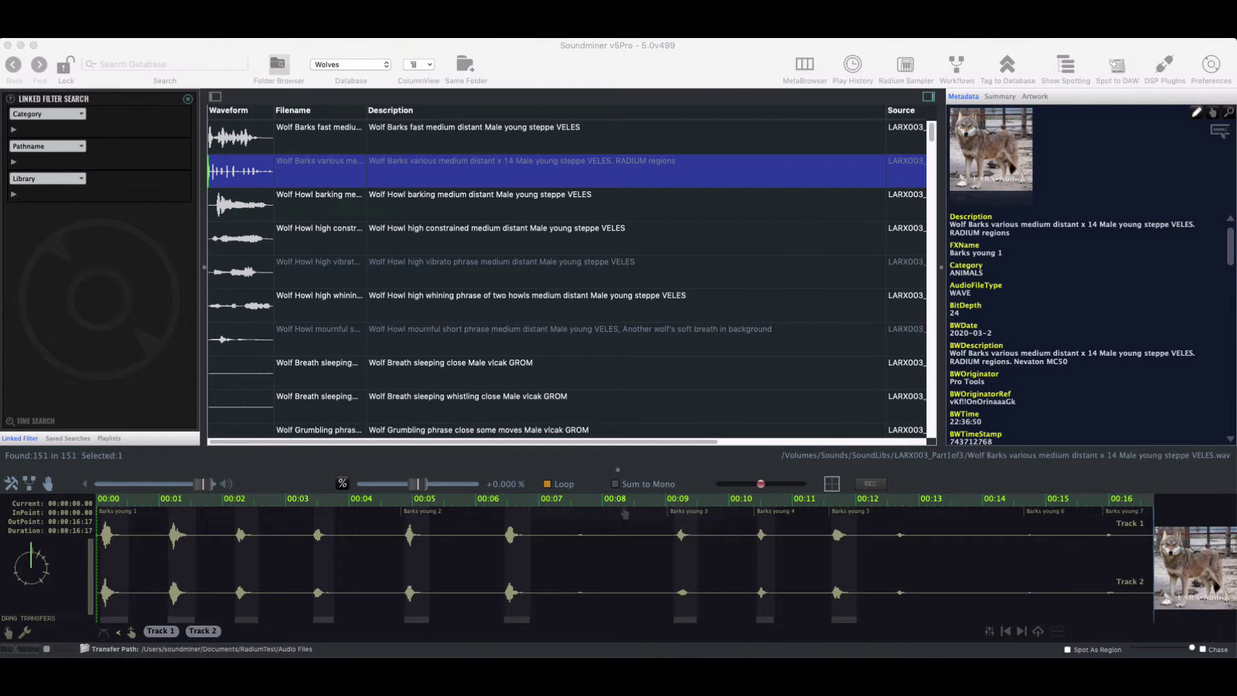
left_click(578, 241)
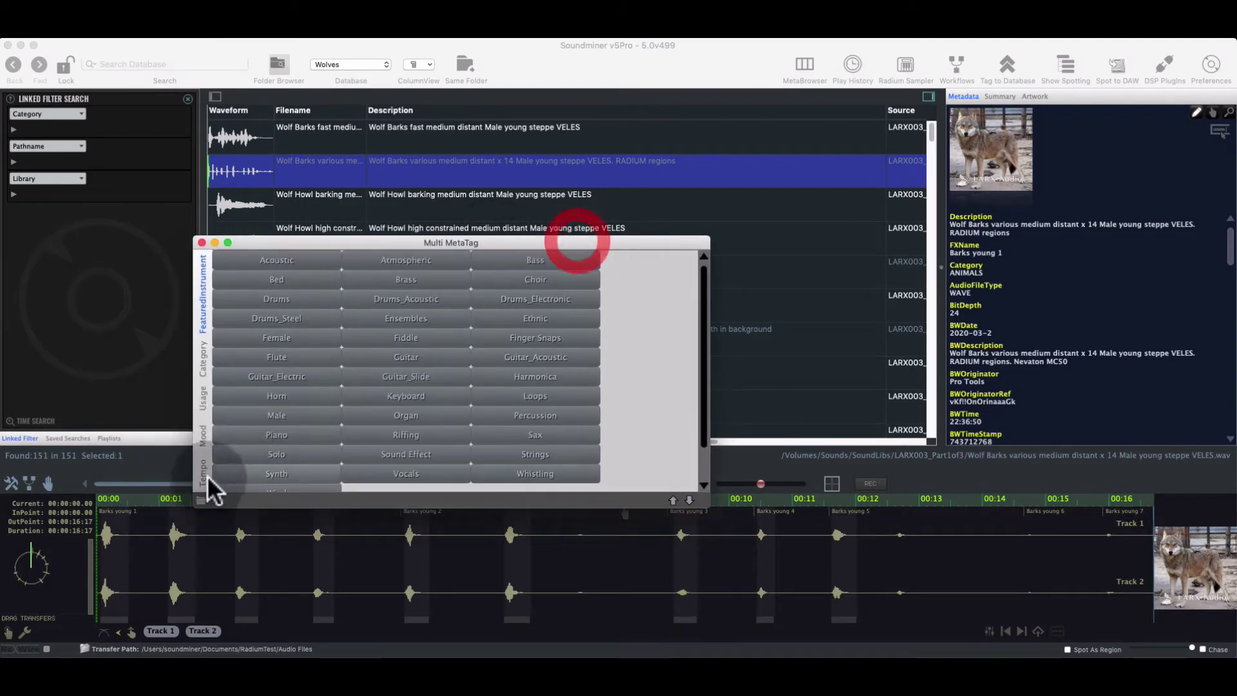
left_click(200, 499)
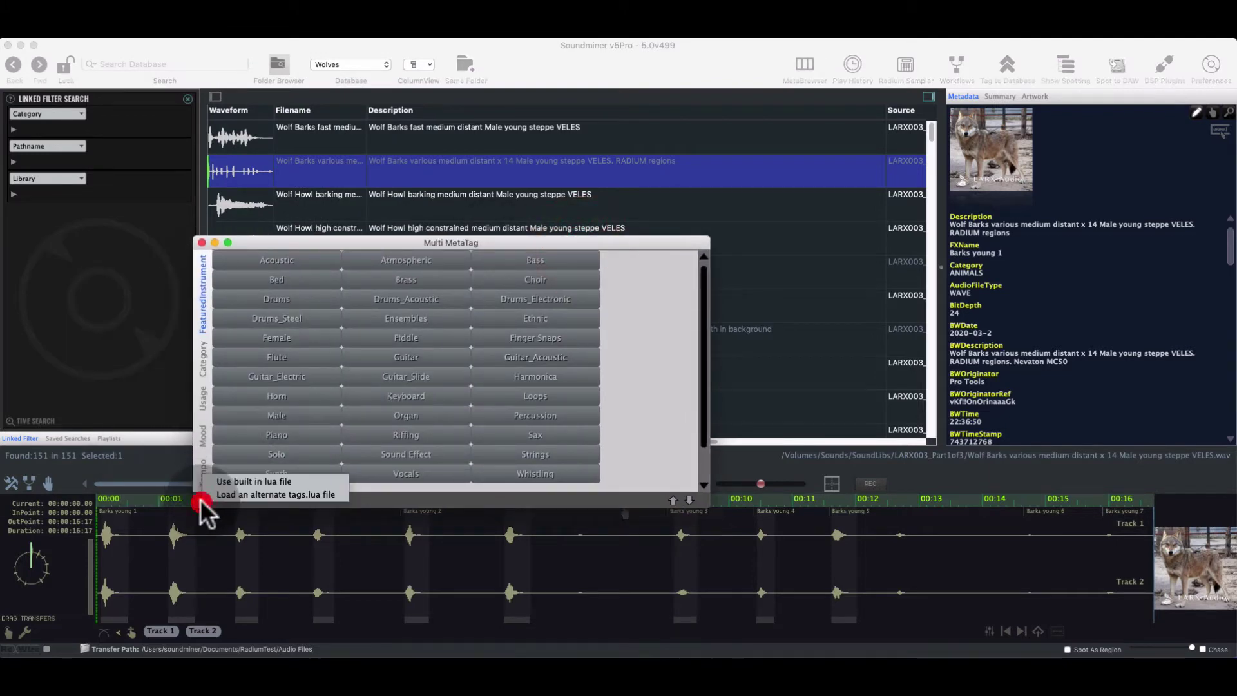
left_click(242, 481)
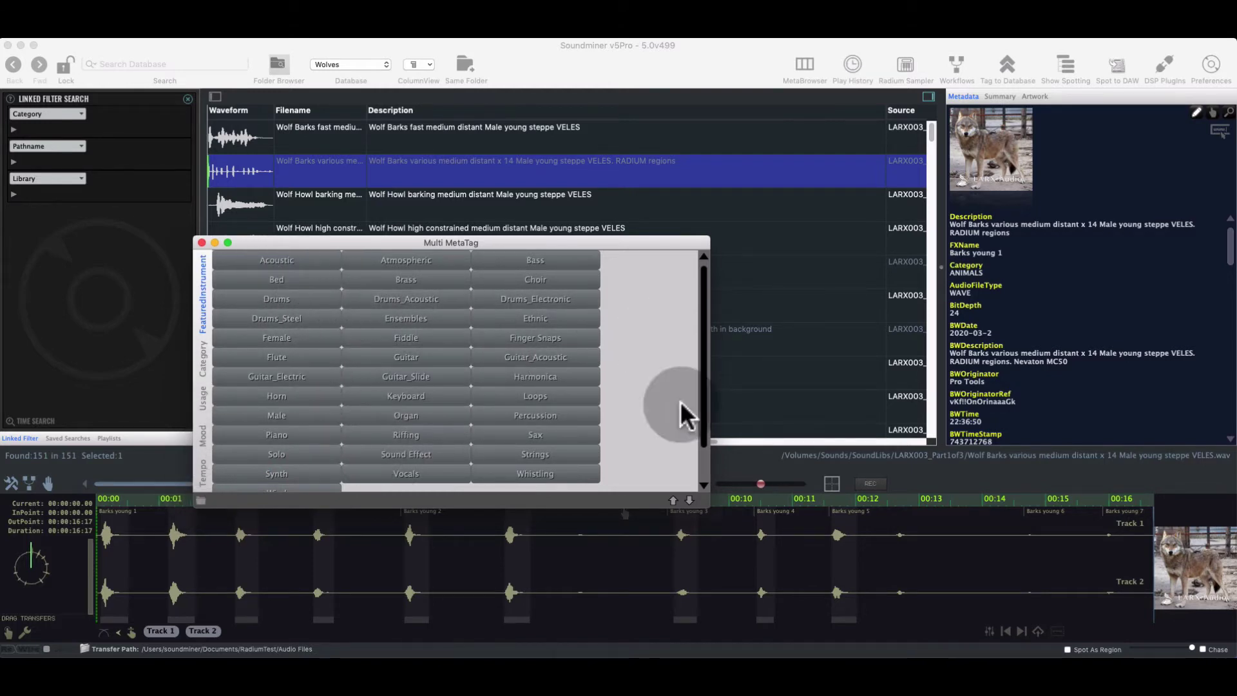
left_click_drag(705, 507, 709, 544)
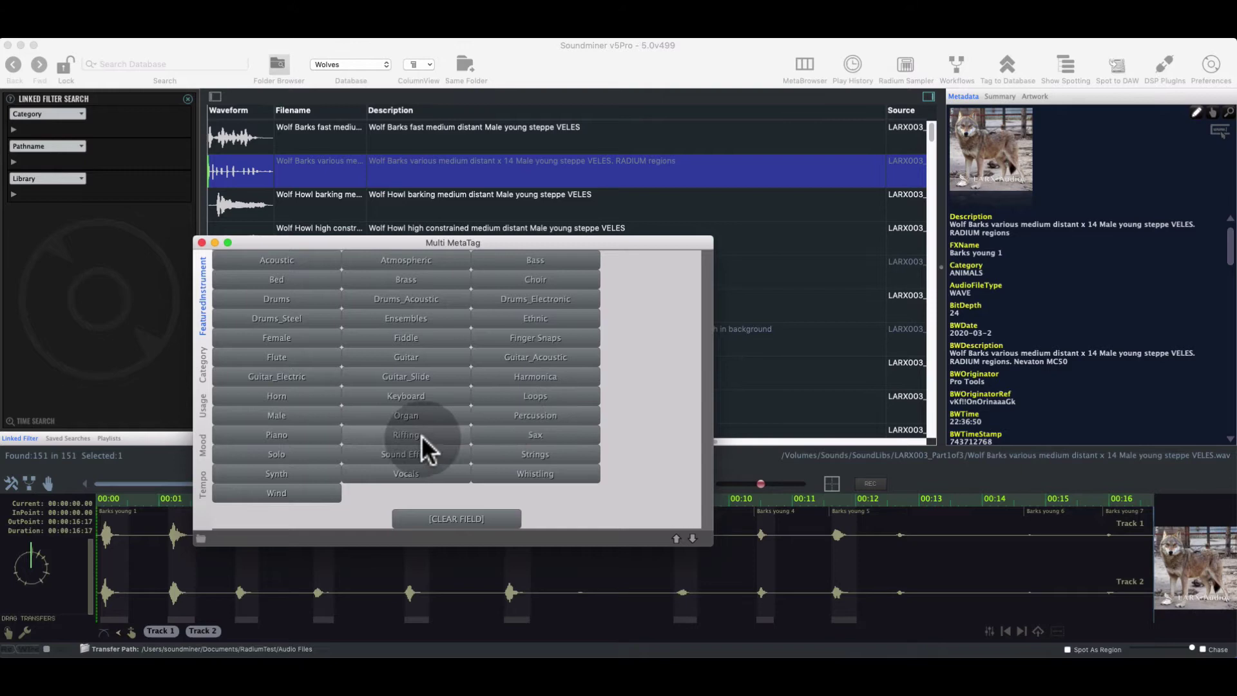
left_click(201, 539)
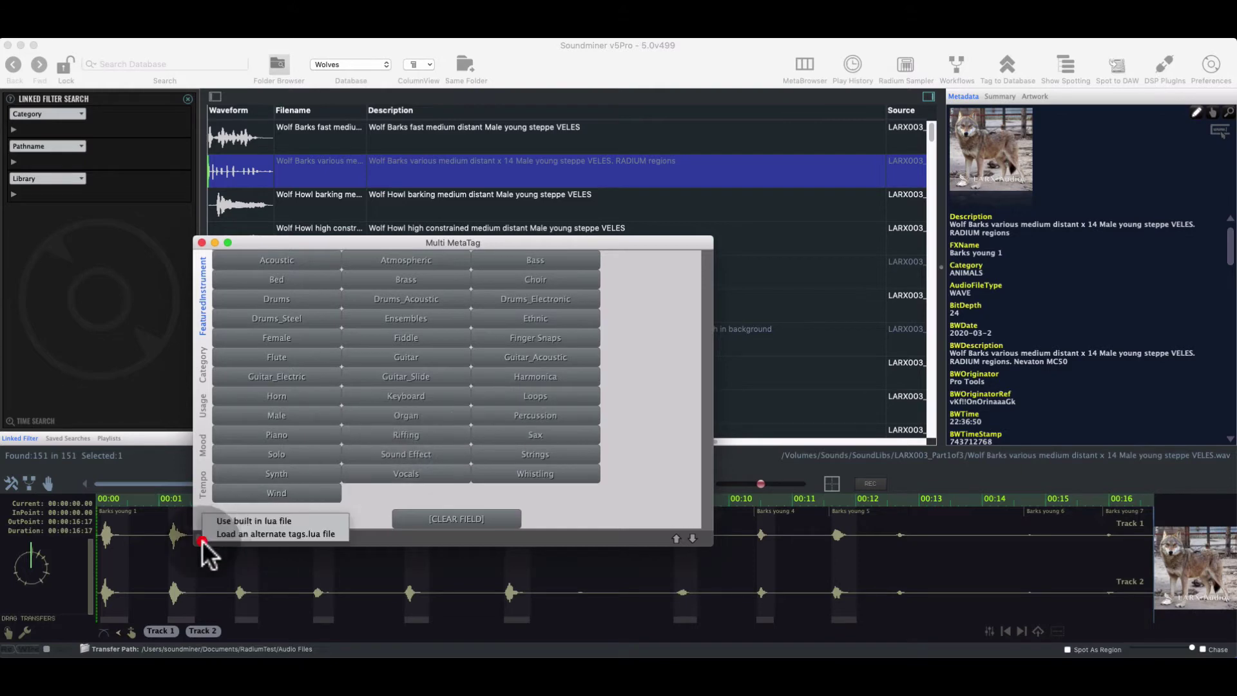
left_click(237, 533)
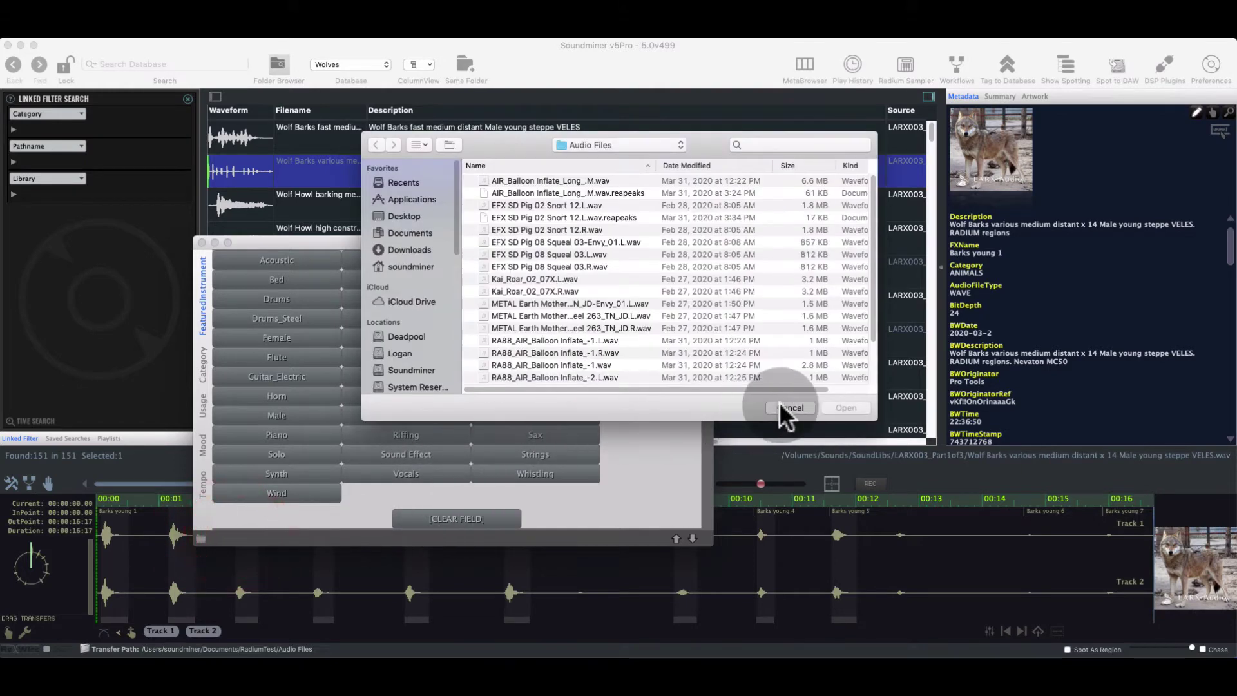
left_click(781, 408)
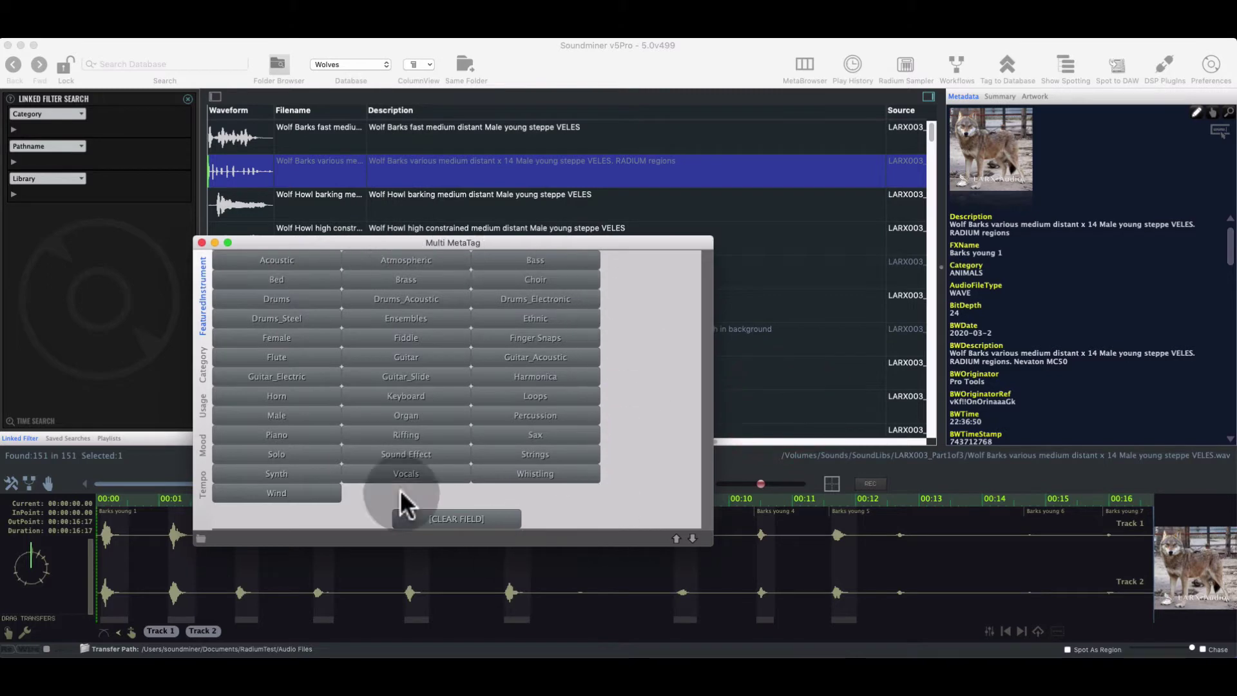
left_click(201, 539)
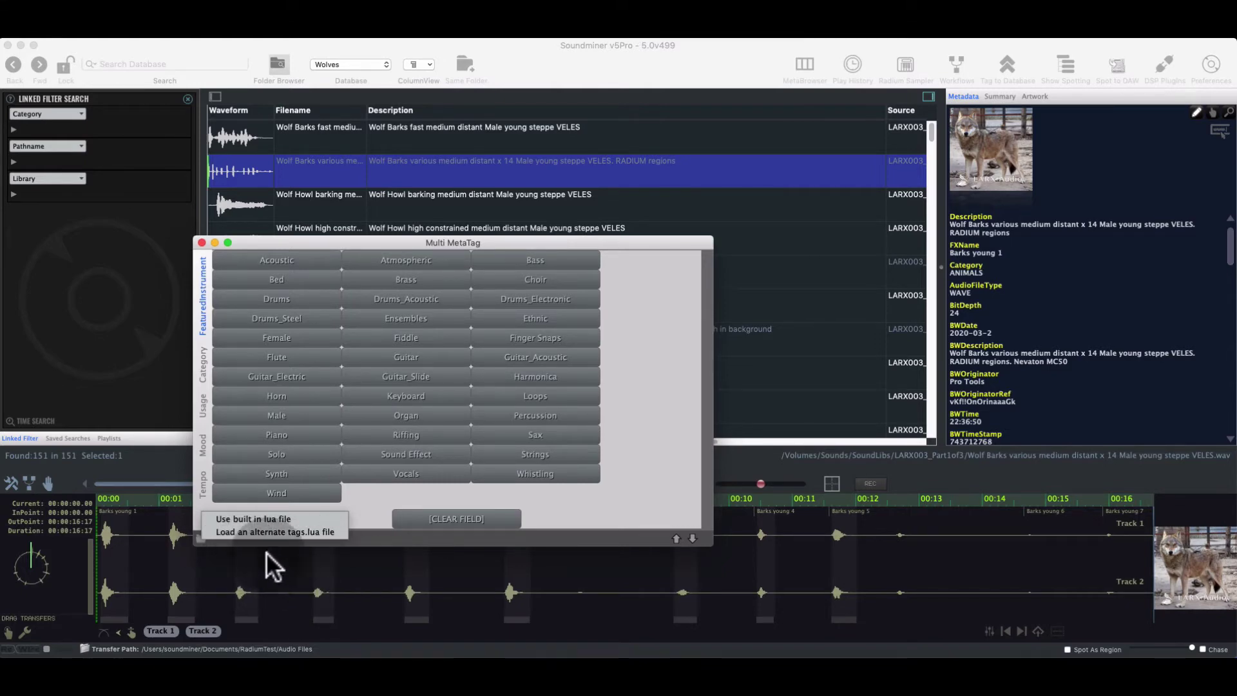
left_click(573, 519)
left_click(579, 506)
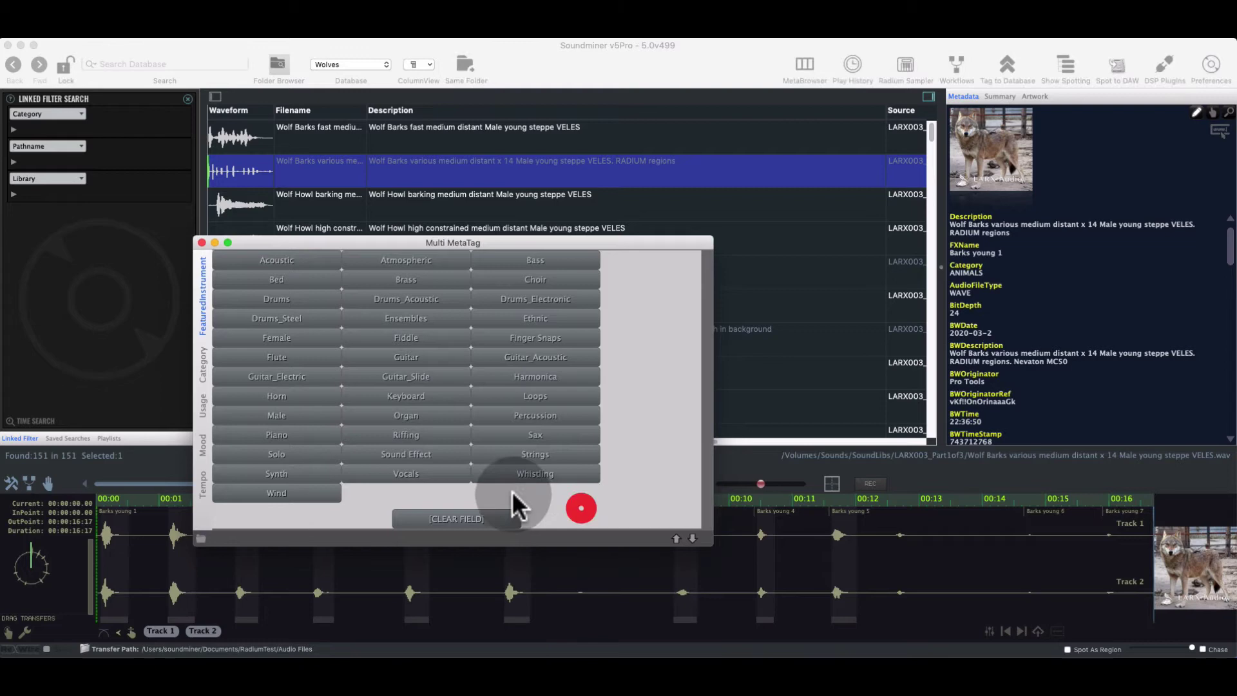
Close Multi MetaTag and open Wolf Howl high constrained in the Radium sampler, positioning its window
left_click(202, 243)
left_click(411, 250)
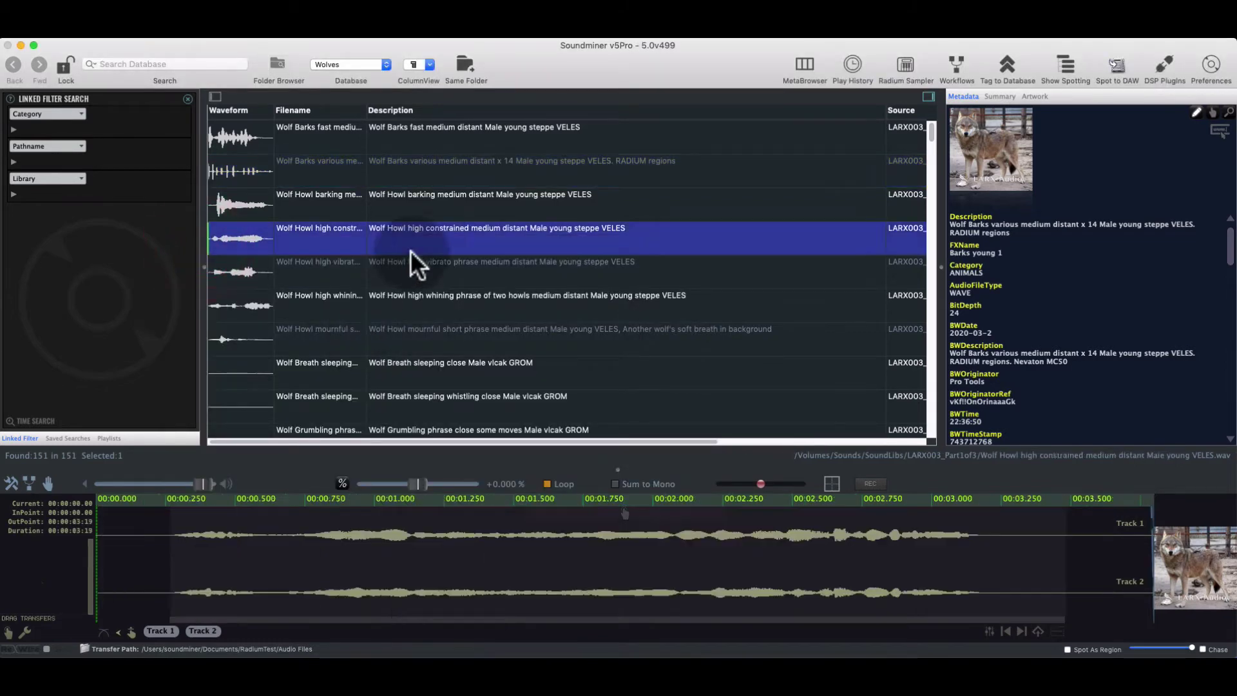
left_click(906, 68)
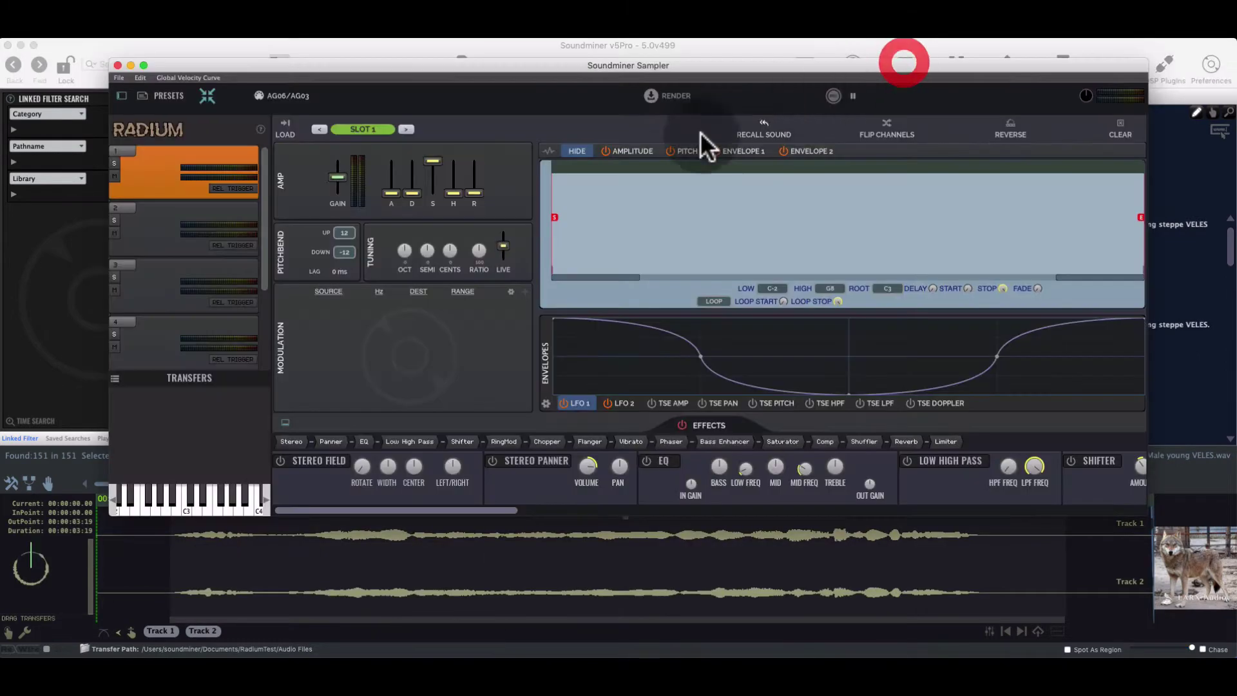
left_click_drag(317, 61, 337, 58)
mouse_move(281, 215)
left_mouse_down()
mouse_move(288, 351)
mouse_move(284, 196)
left_mouse_up()
left_click_drag(279, 62, 280, 64)
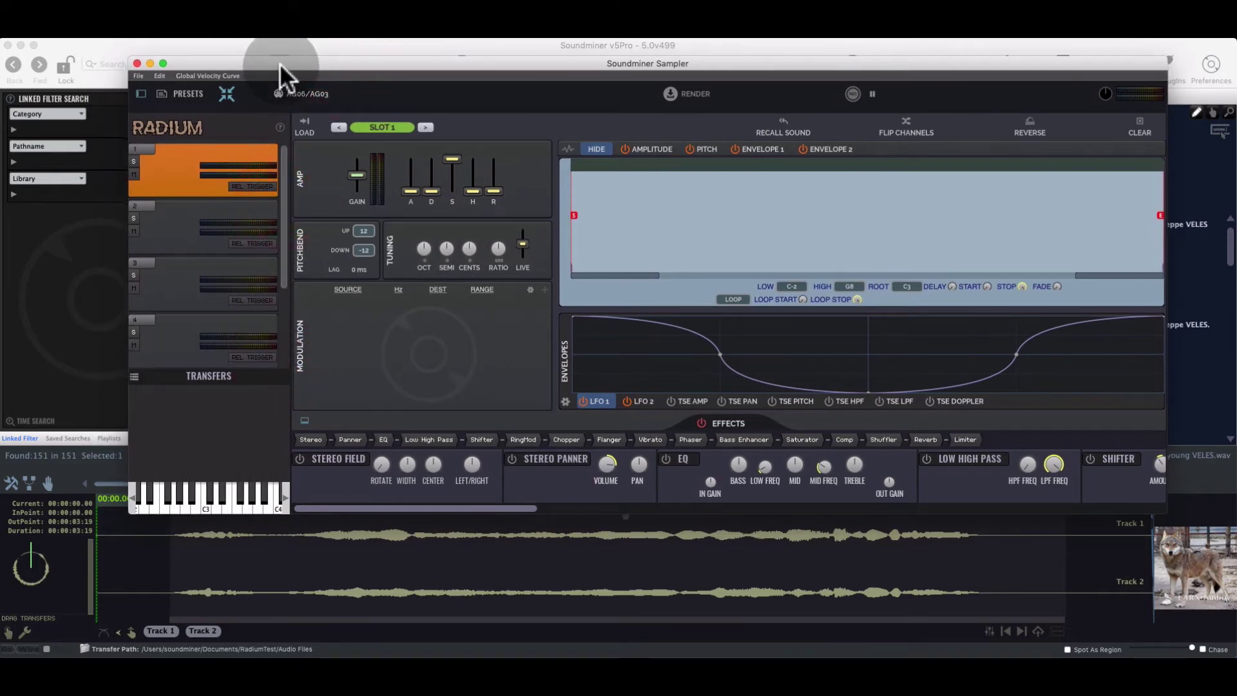
Show and resize the sampler's preset browser to list Structural Troubles 1.radium and tags
left_click(187, 94)
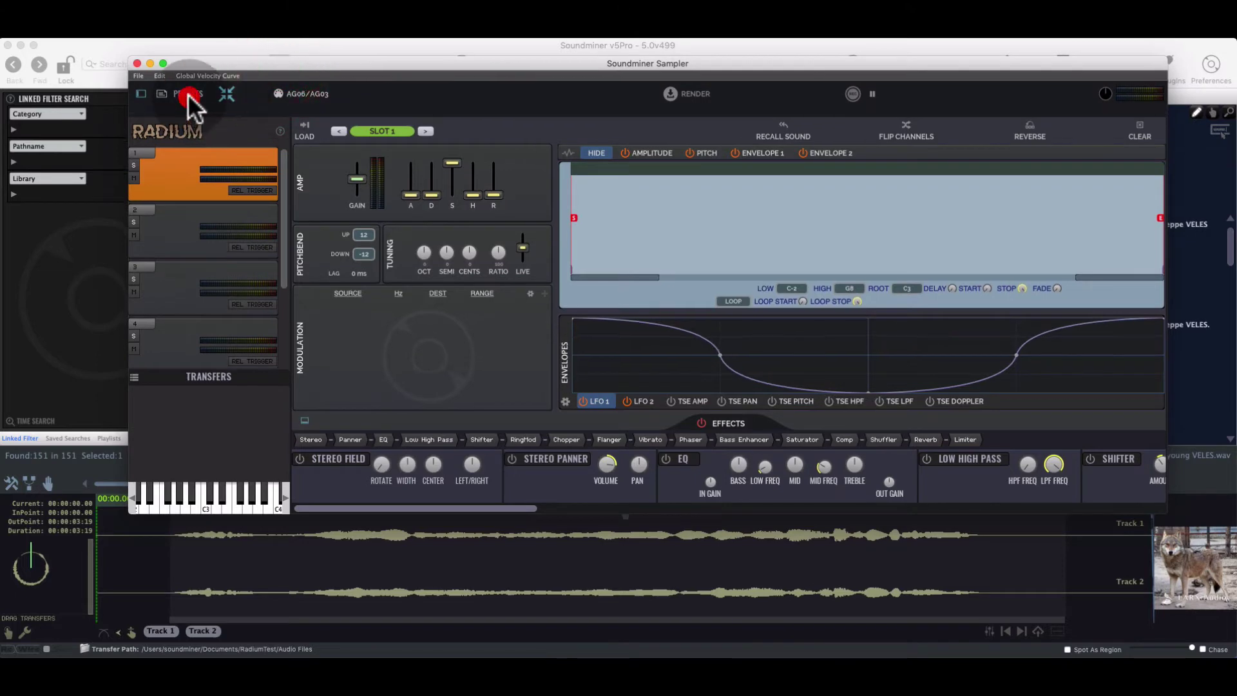
left_click_drag(304, 158, 326, 400)
left_click(185, 98)
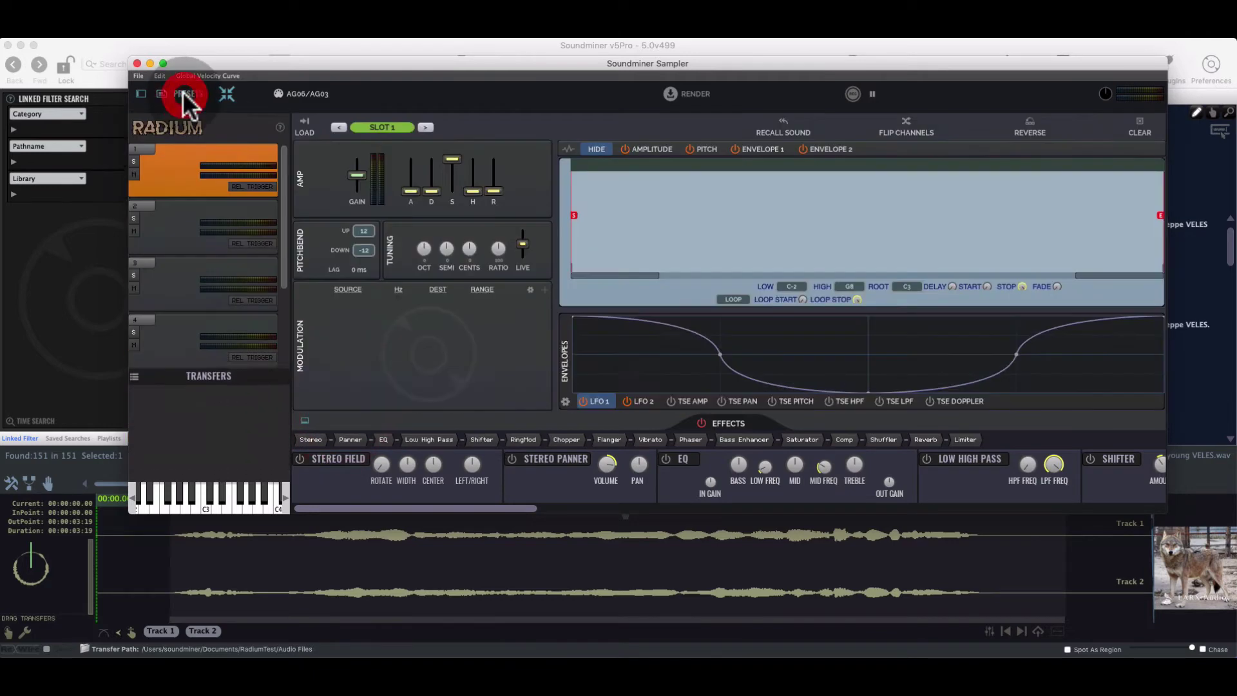
left_click(185, 98)
left_click(185, 98)
left_click(185, 98)
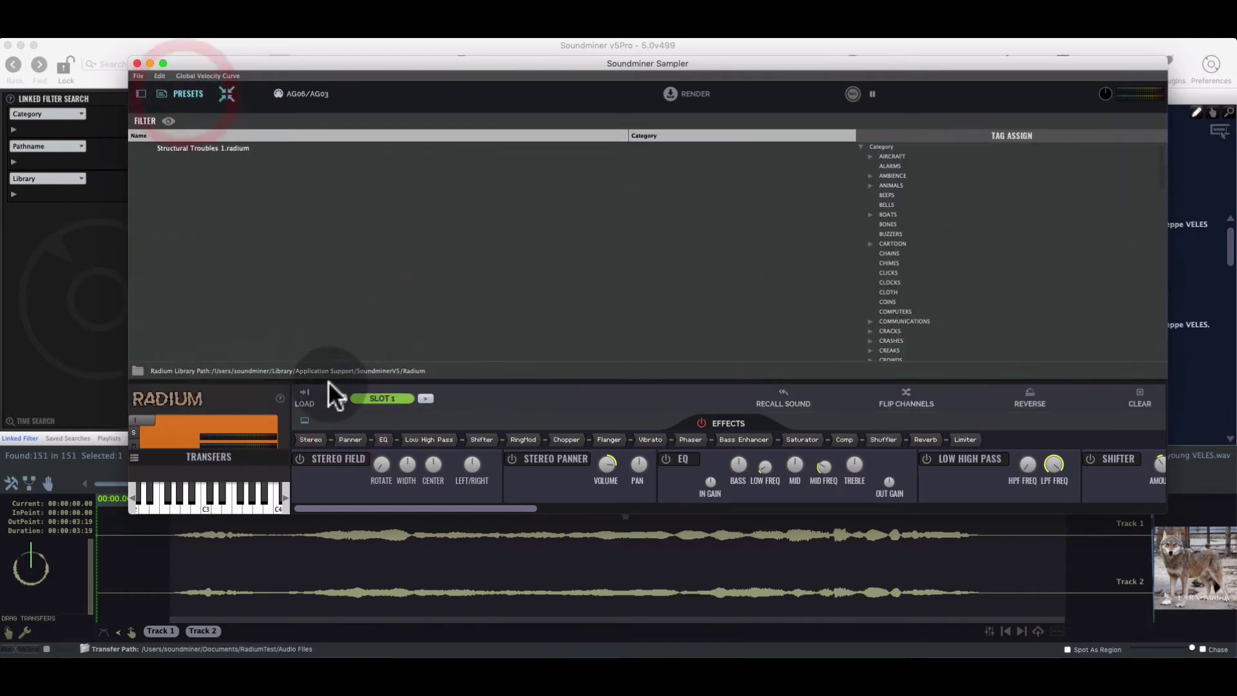
left_click_drag(331, 392, 319, 188)
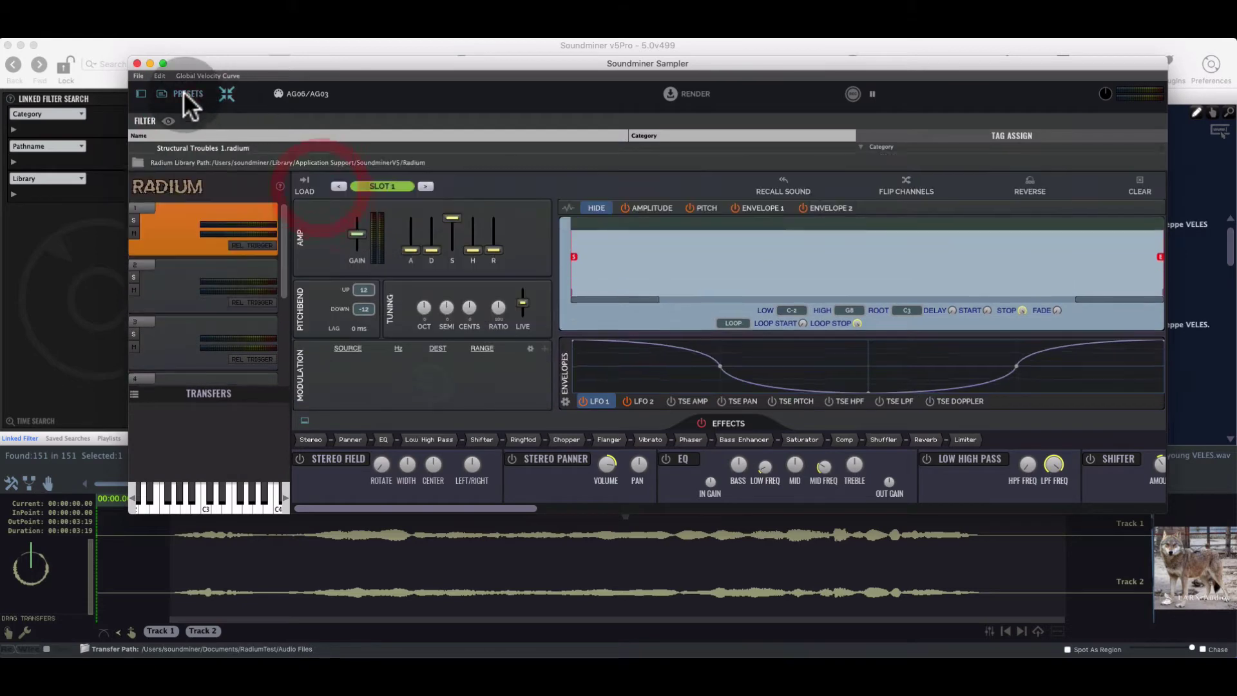
left_click(185, 95)
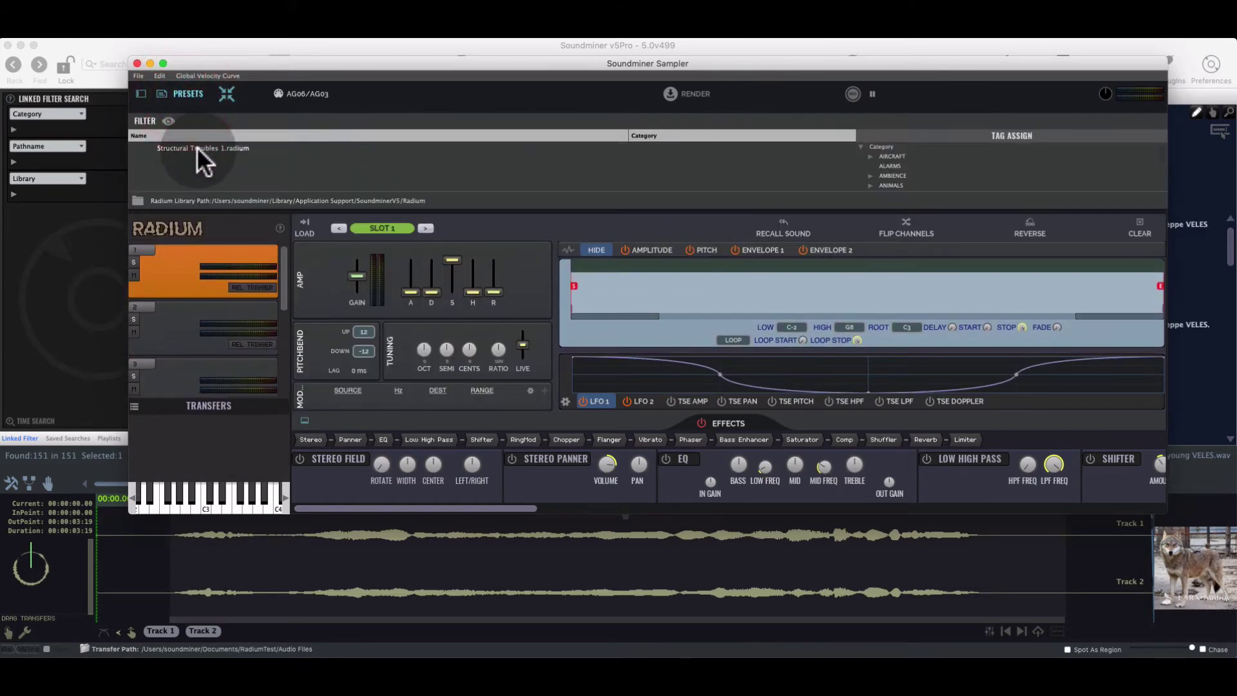
Load the Structural Troubles 1 preset and browse its samples in slots 1–3
double_click(196, 148)
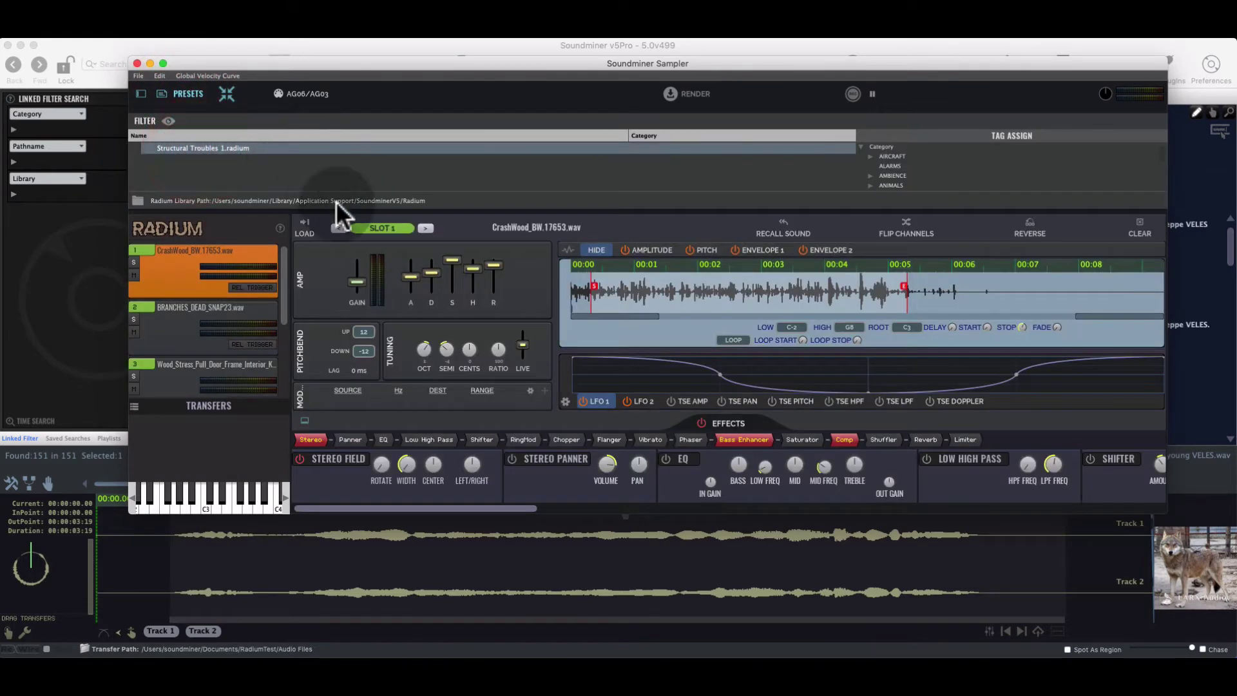
left_click(197, 96)
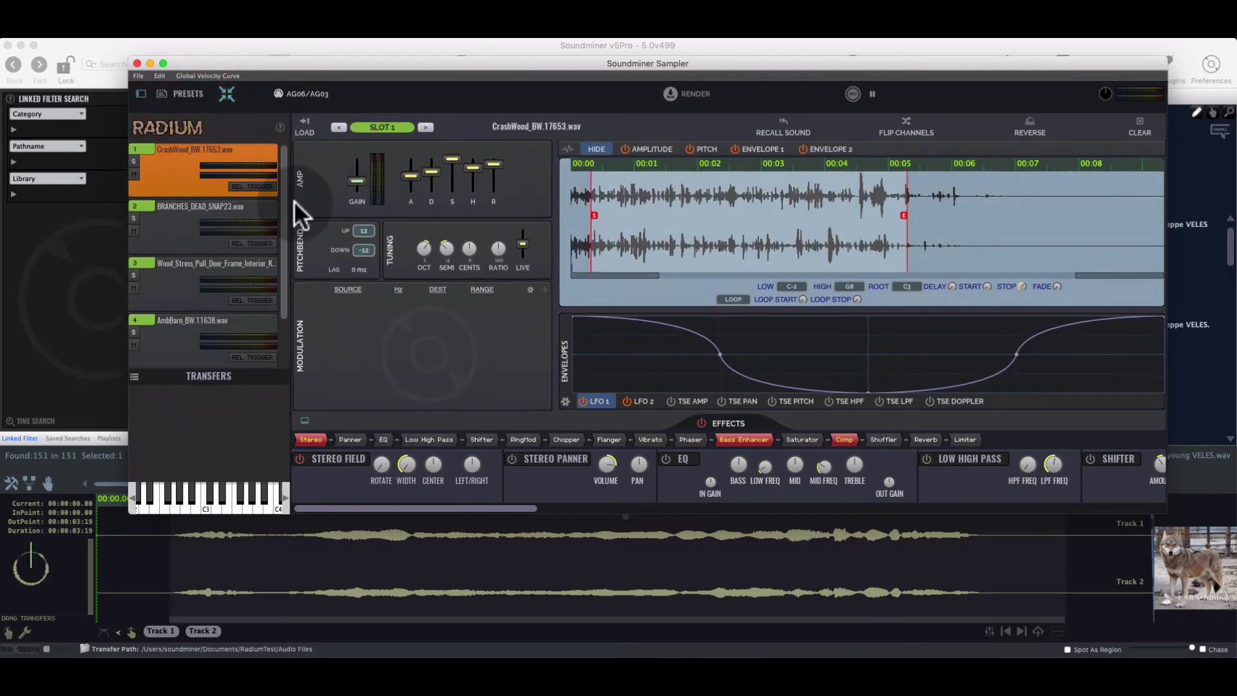
left_click(133, 216)
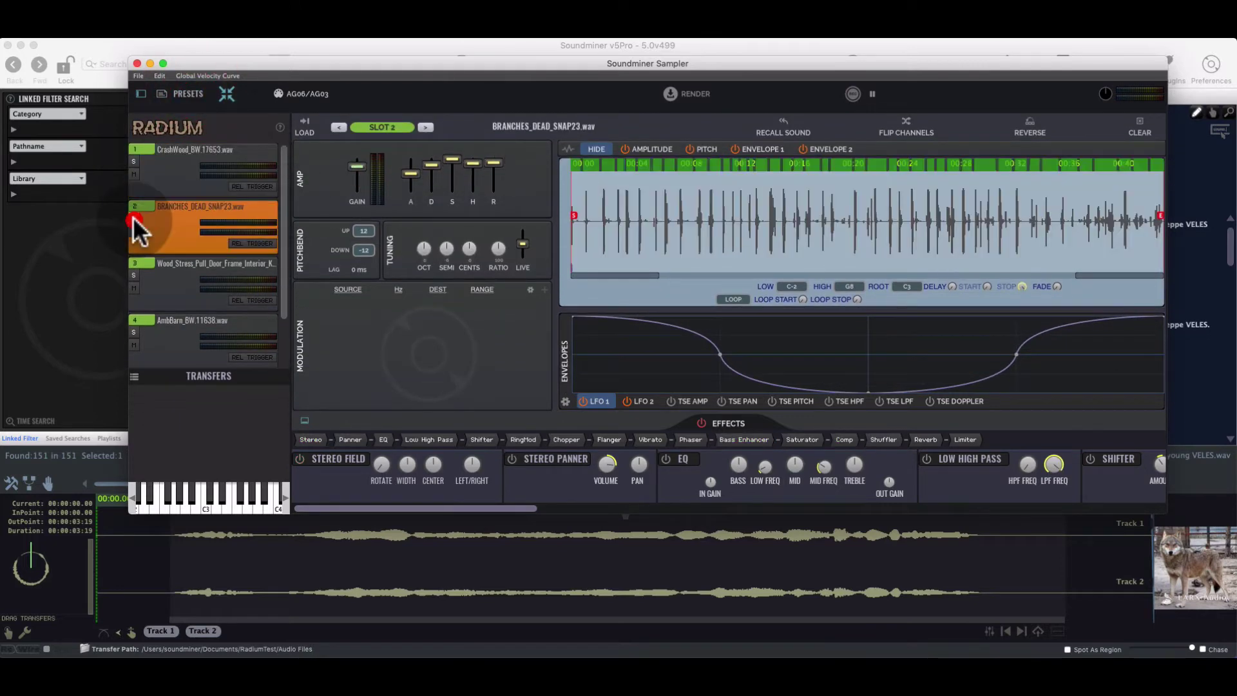
left_click(134, 275)
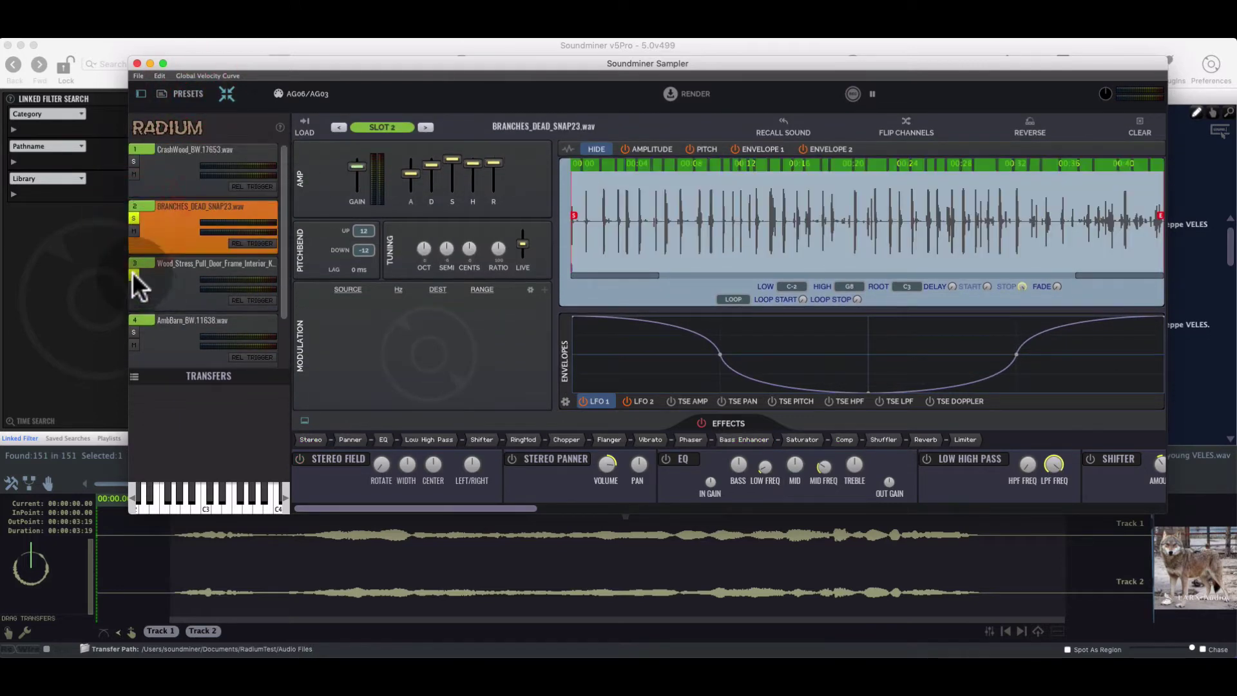
left_click(134, 218)
left_click(132, 162)
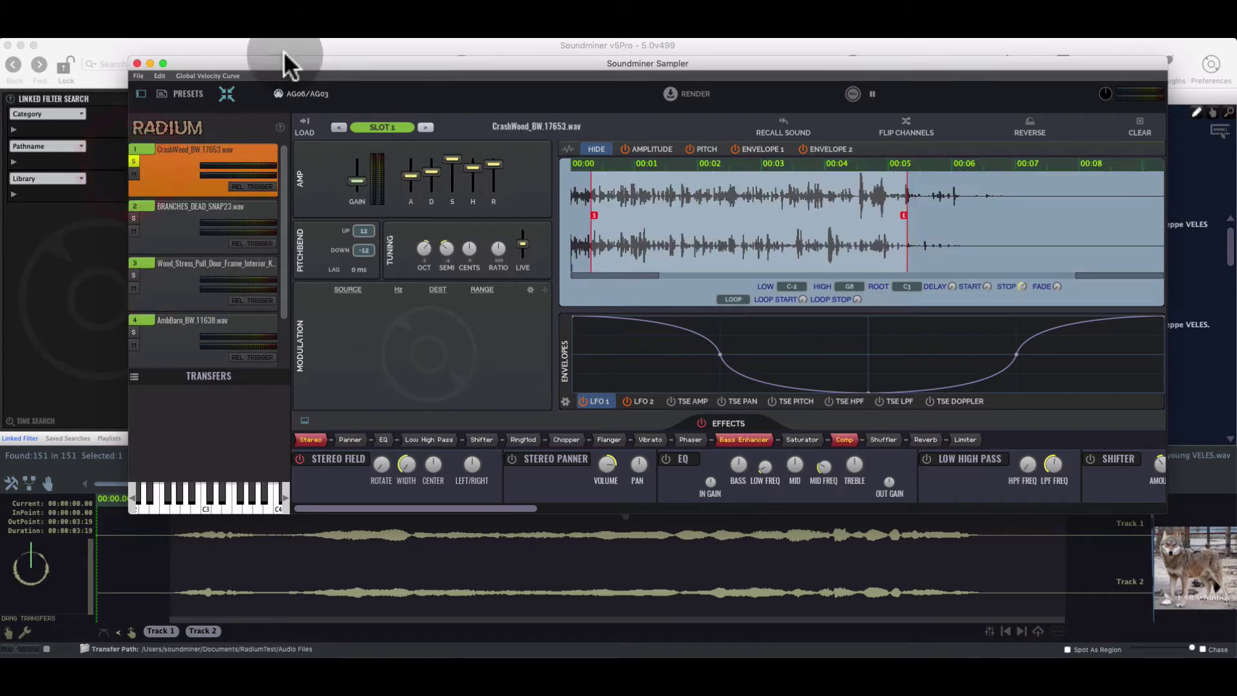
Empty every sampler slot with File > Clear All Slots, confirming the prompt
left_click(139, 75)
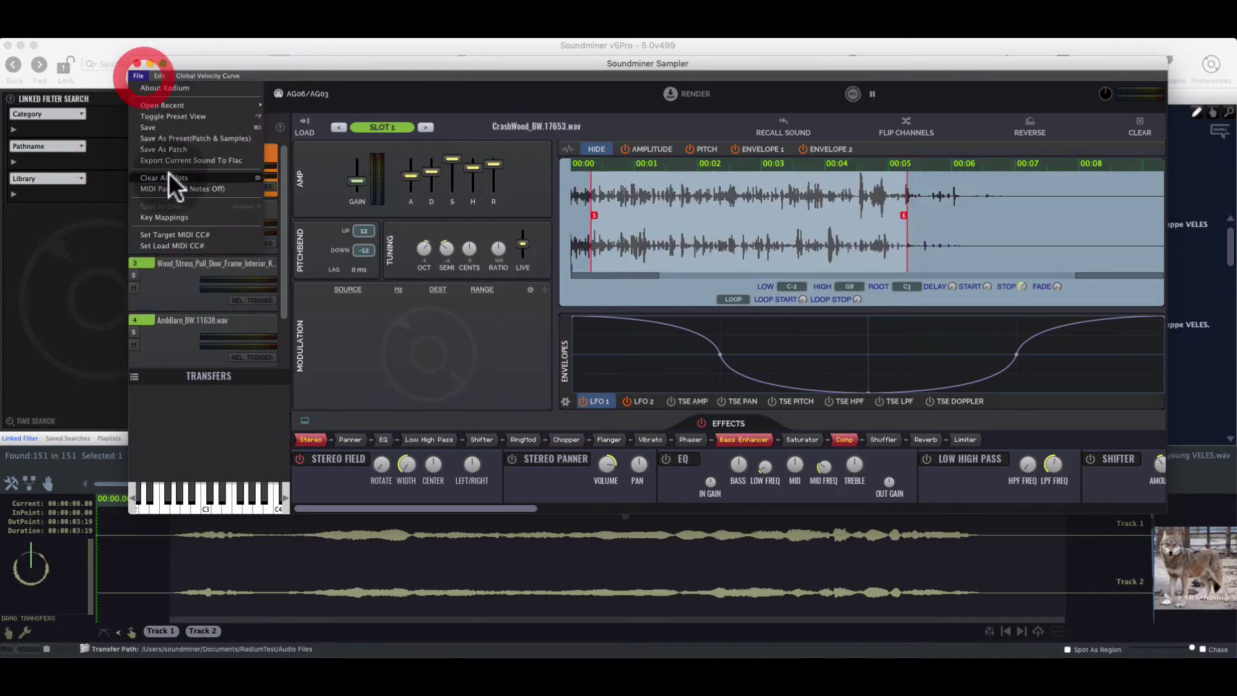
left_click(168, 175)
left_click(715, 258)
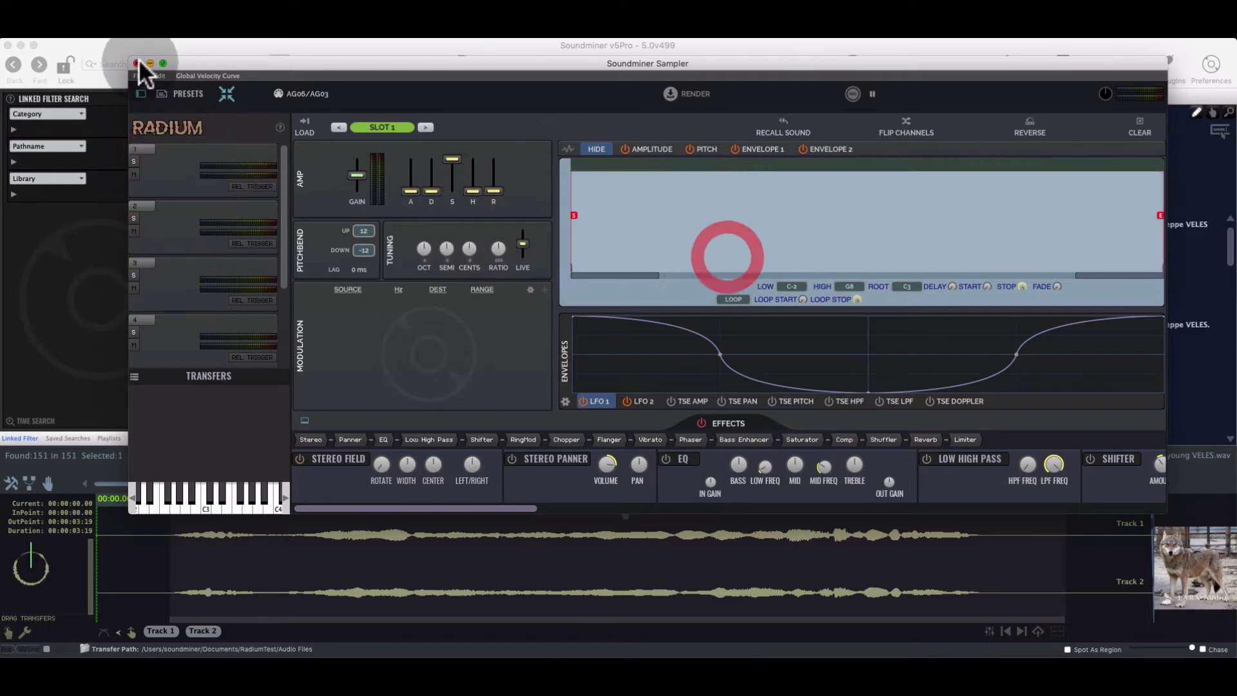
left_click(137, 63)
Open Wolf Barks various in the Radium sampler with Launchkey Mini LK Mini MIDI as input
left_click(338, 138)
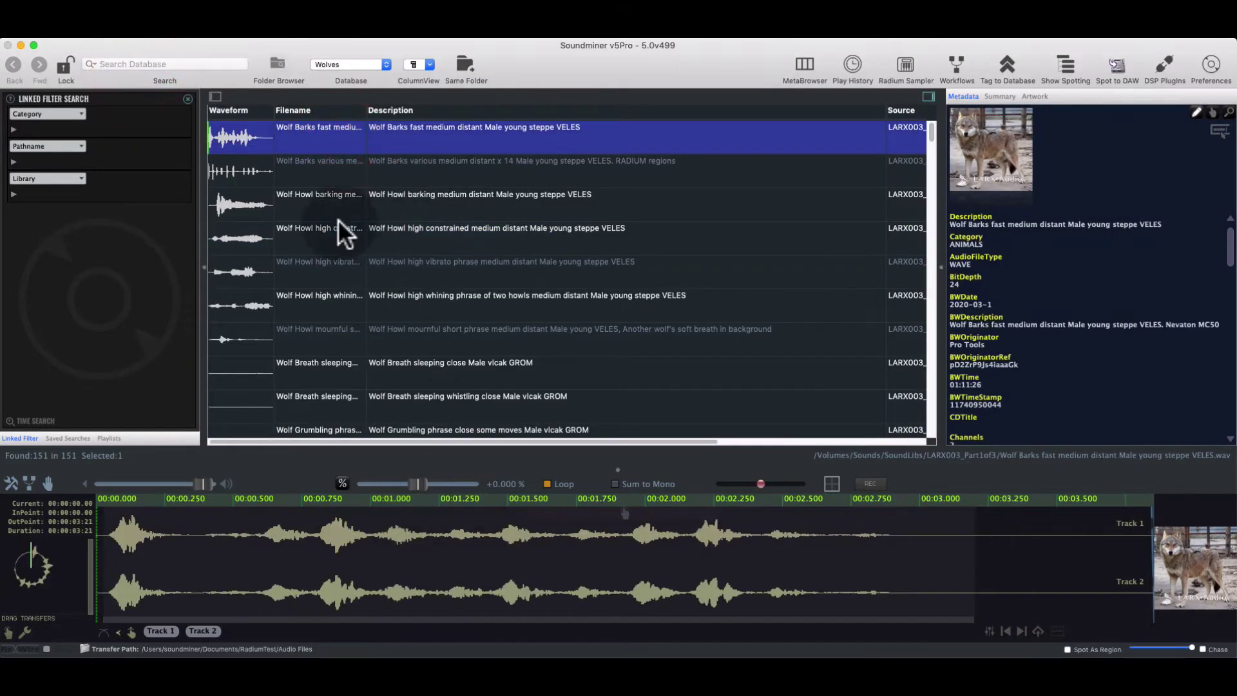
left_click(329, 182)
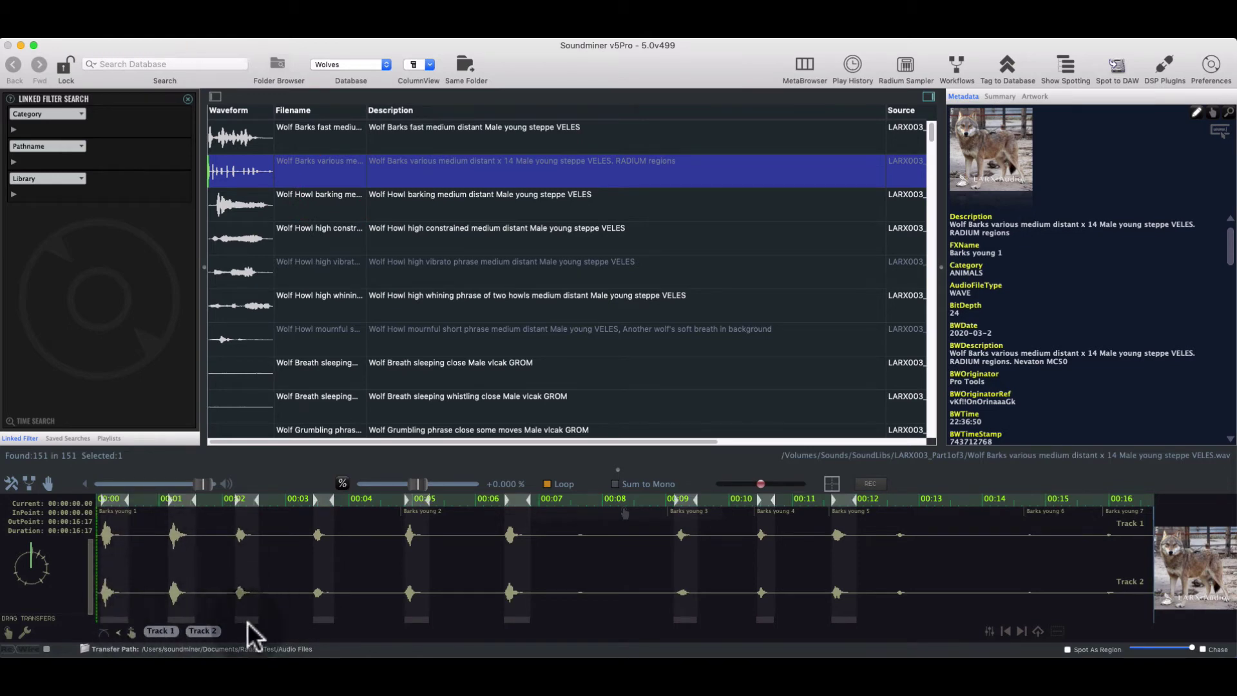
left_click(904, 64)
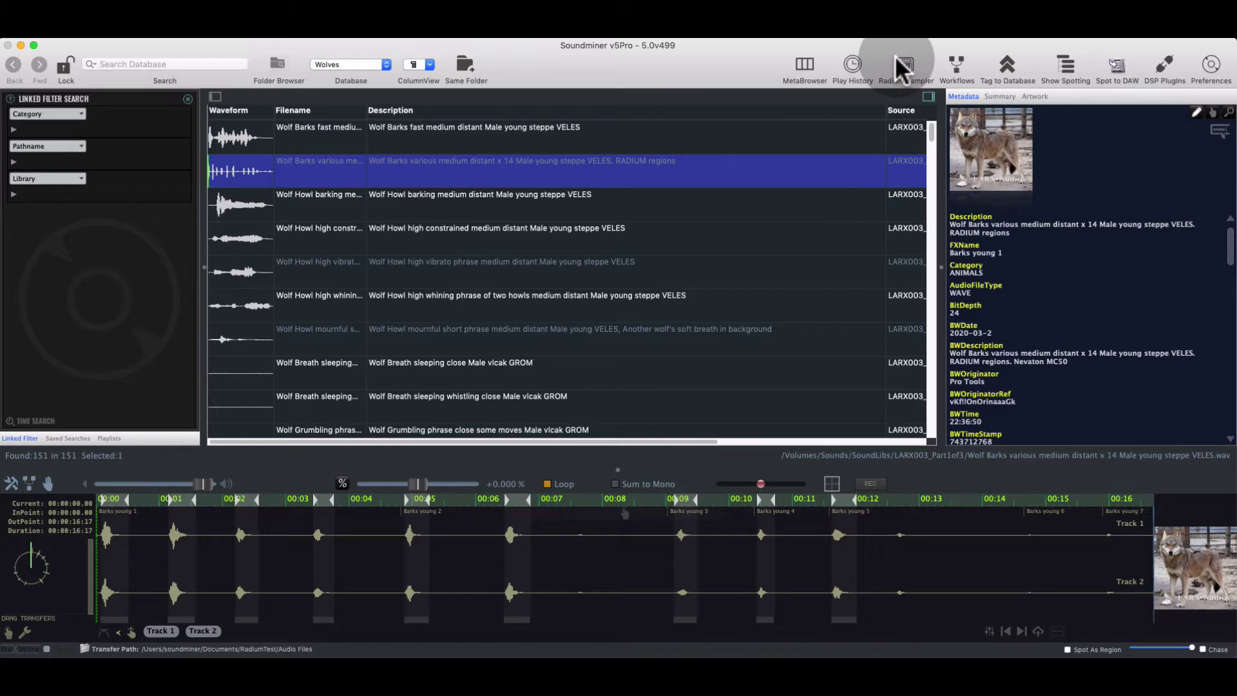
left_click(309, 125)
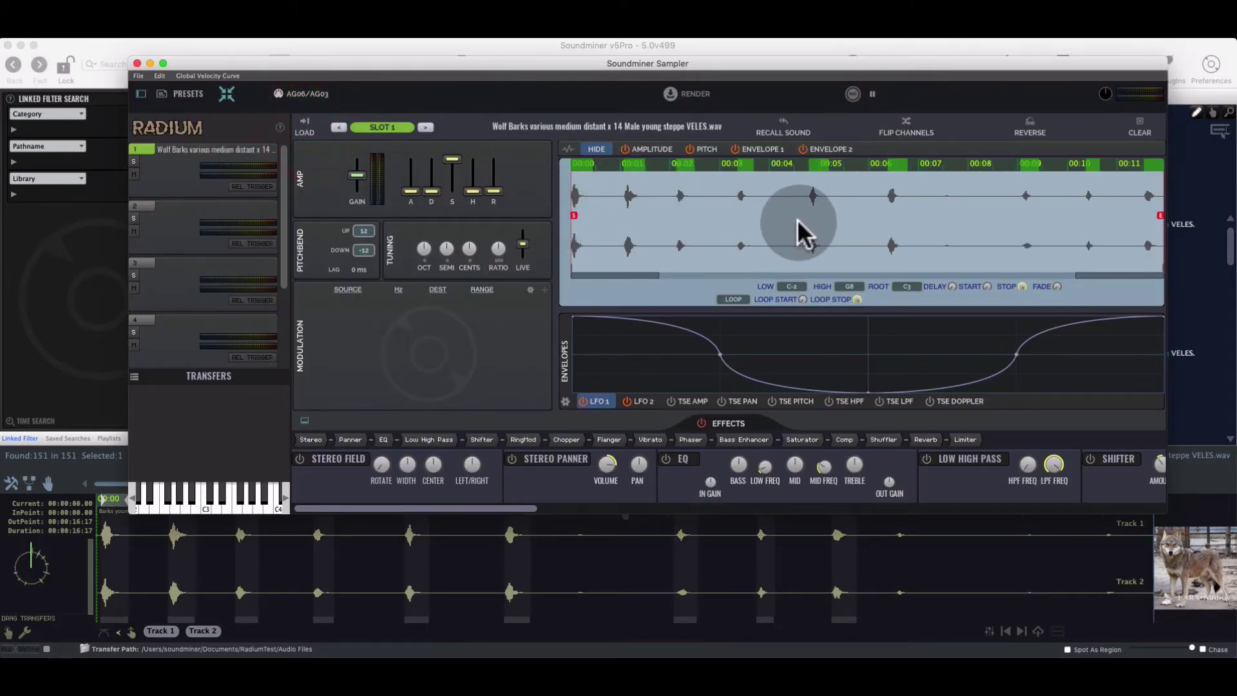
left_click(282, 94)
left_click(303, 109)
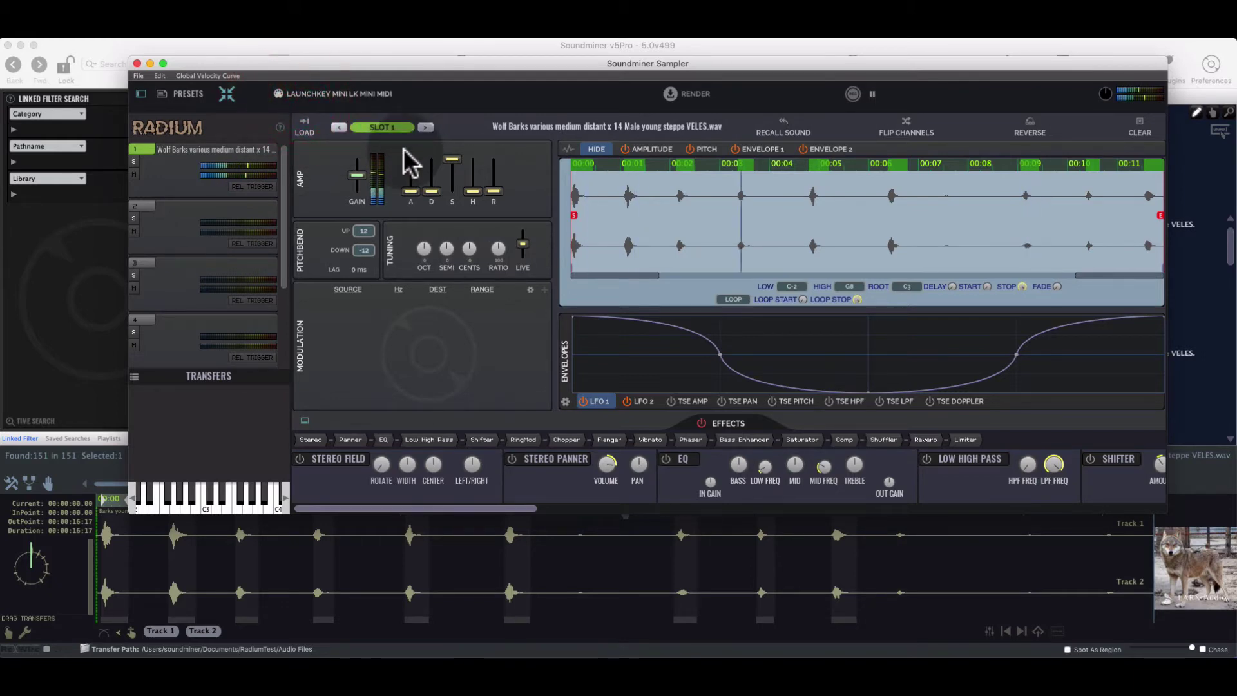
Close the sampler and reselect the Wolf Barks various recording
left_click(138, 64)
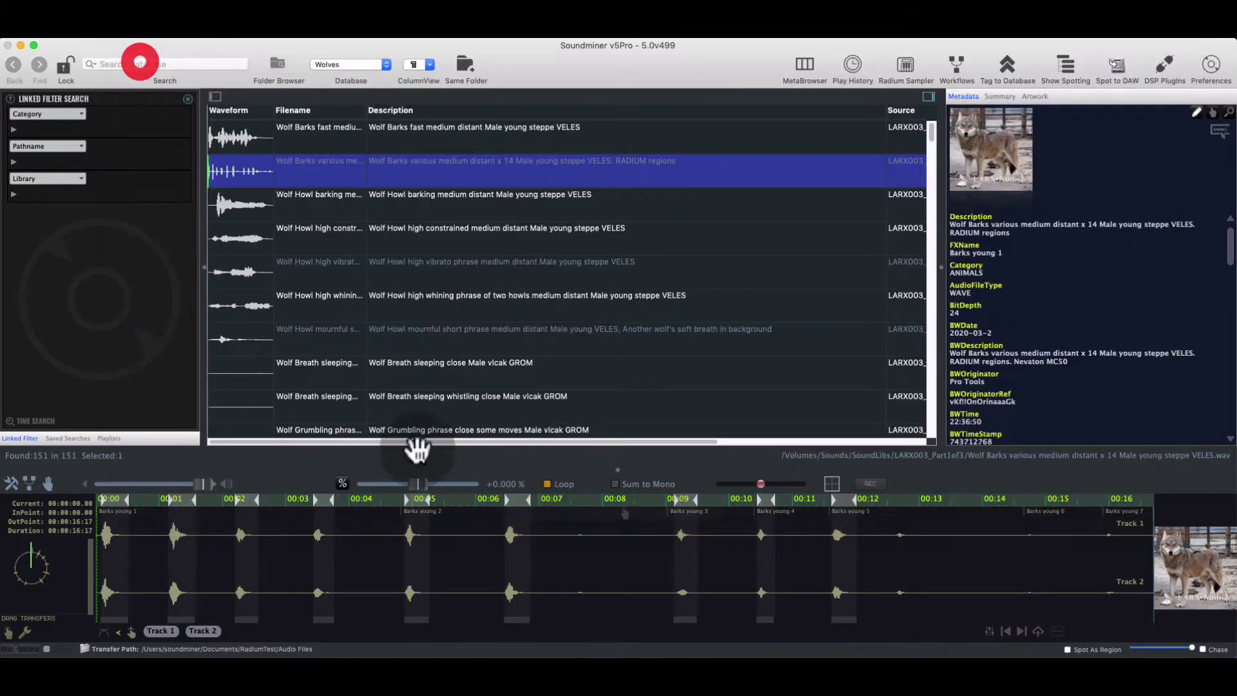
left_click(285, 134)
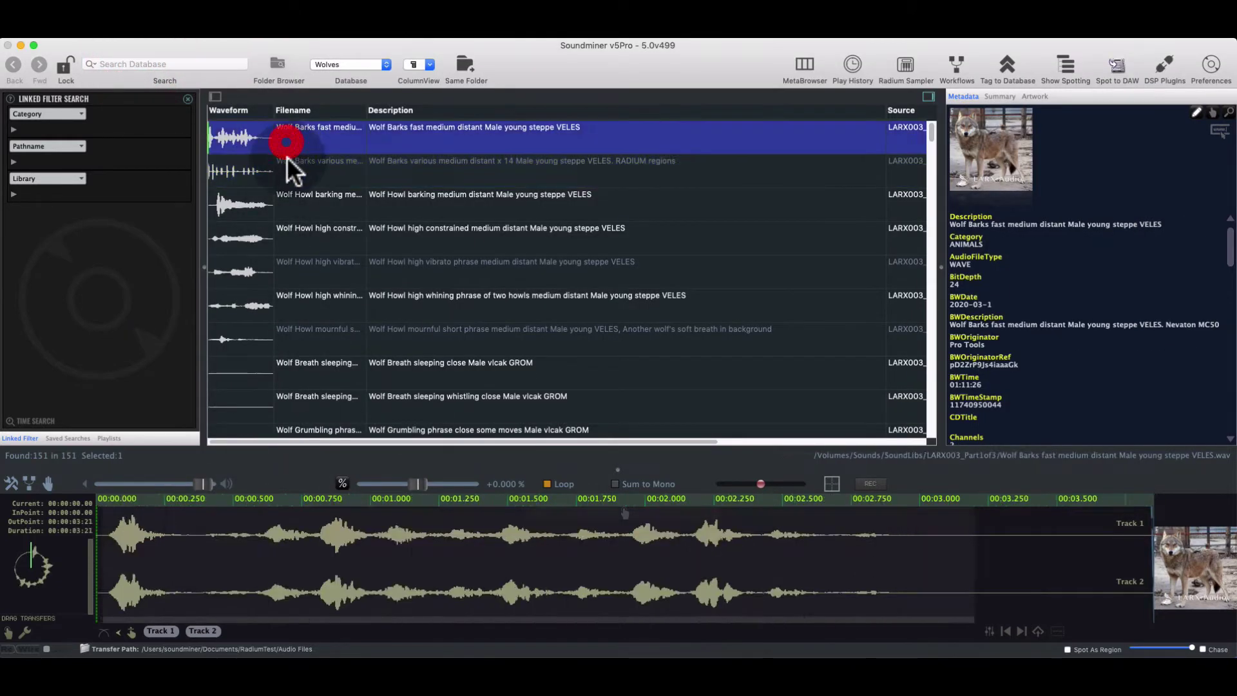
left_click(287, 160)
Load the 00:03–00:07 timeline range into Radium sampler slot 1
left_click(293, 548)
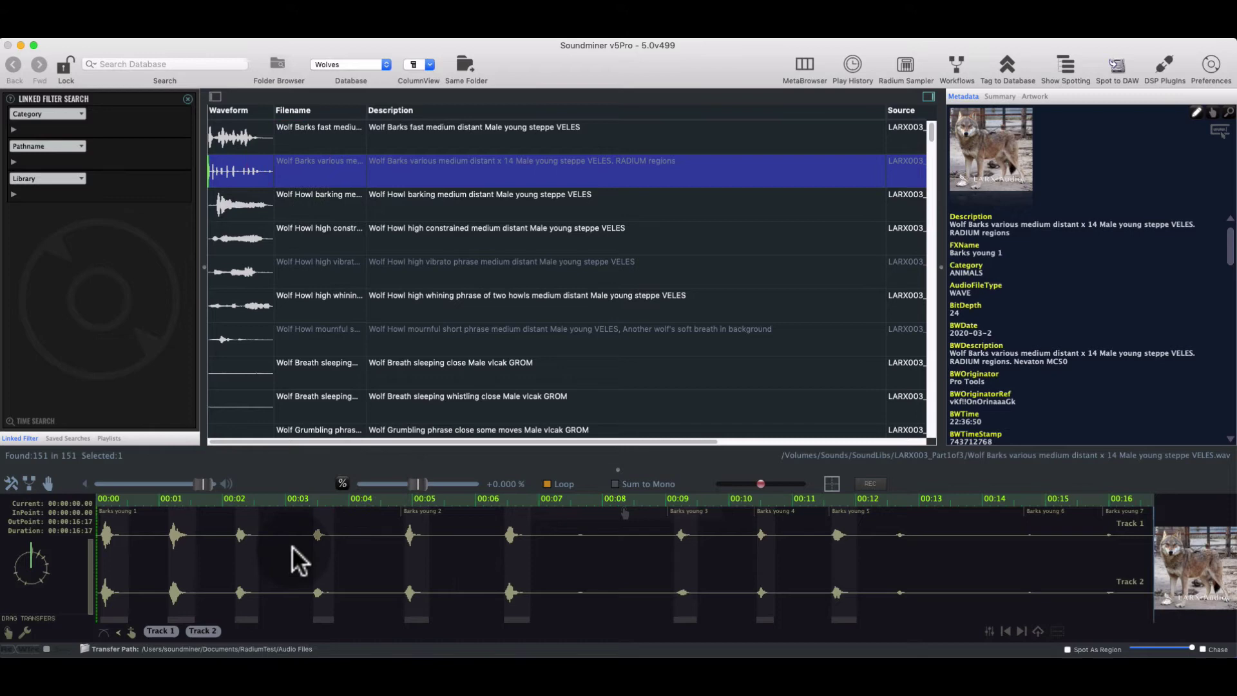
left_click_drag(298, 548, 560, 574)
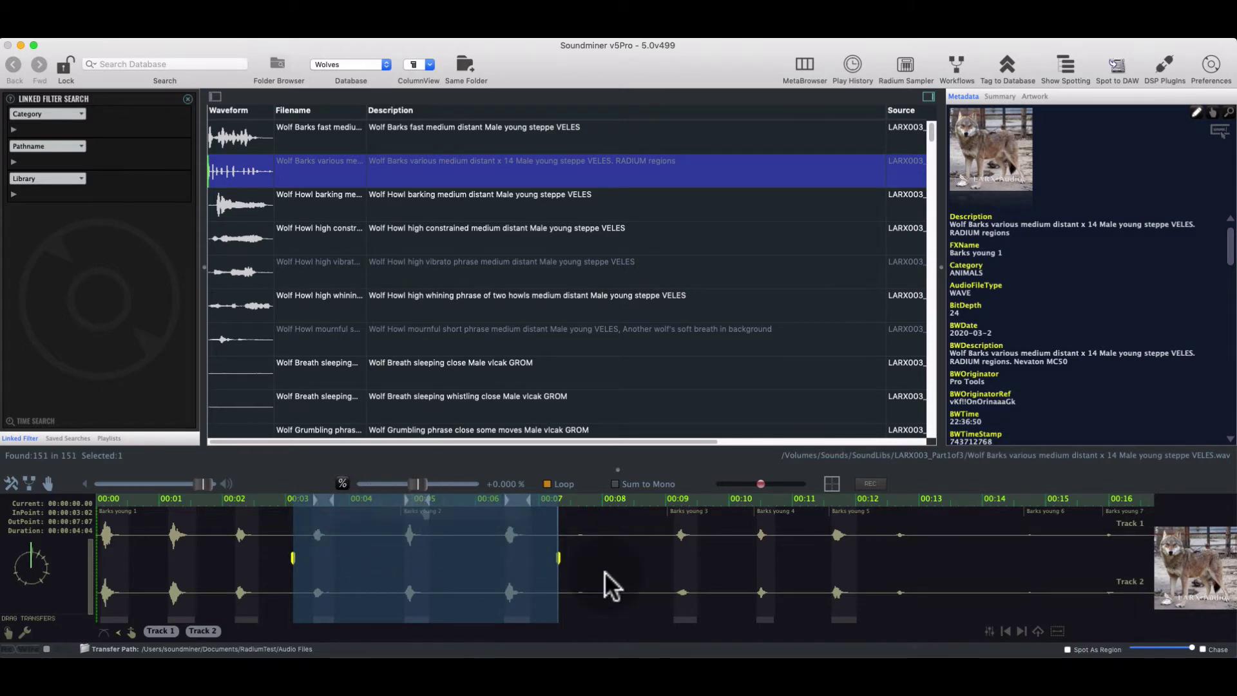
left_click(906, 65)
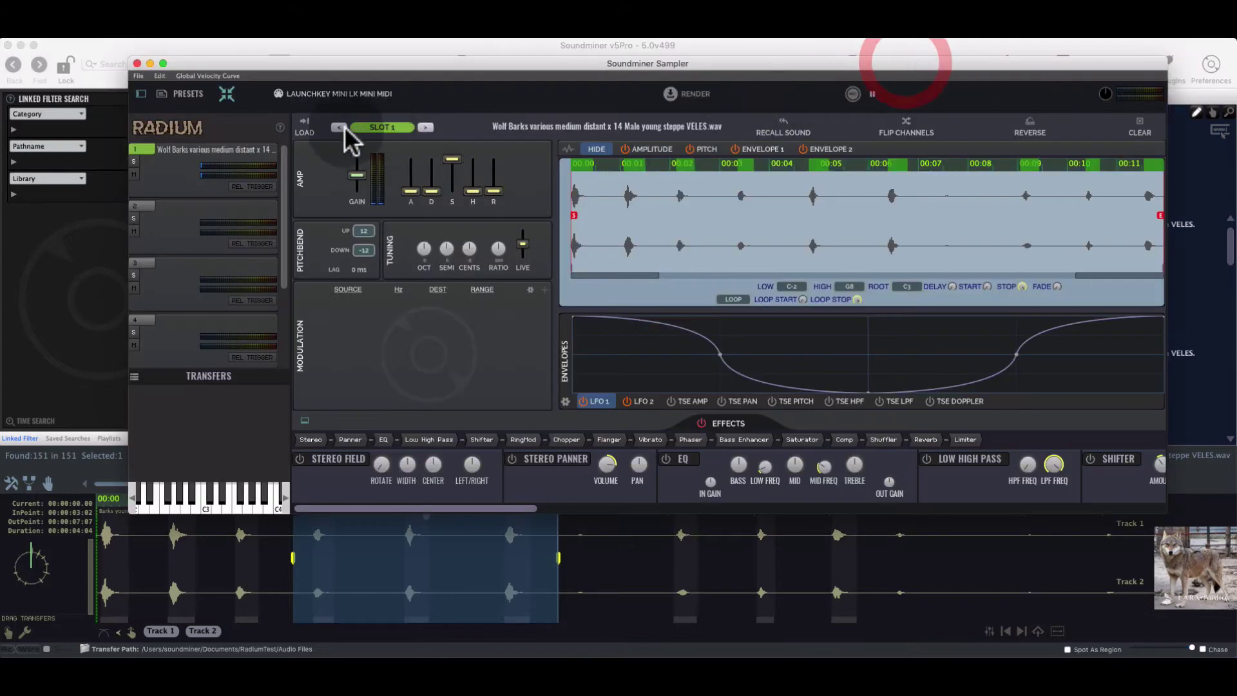
left_click(308, 126)
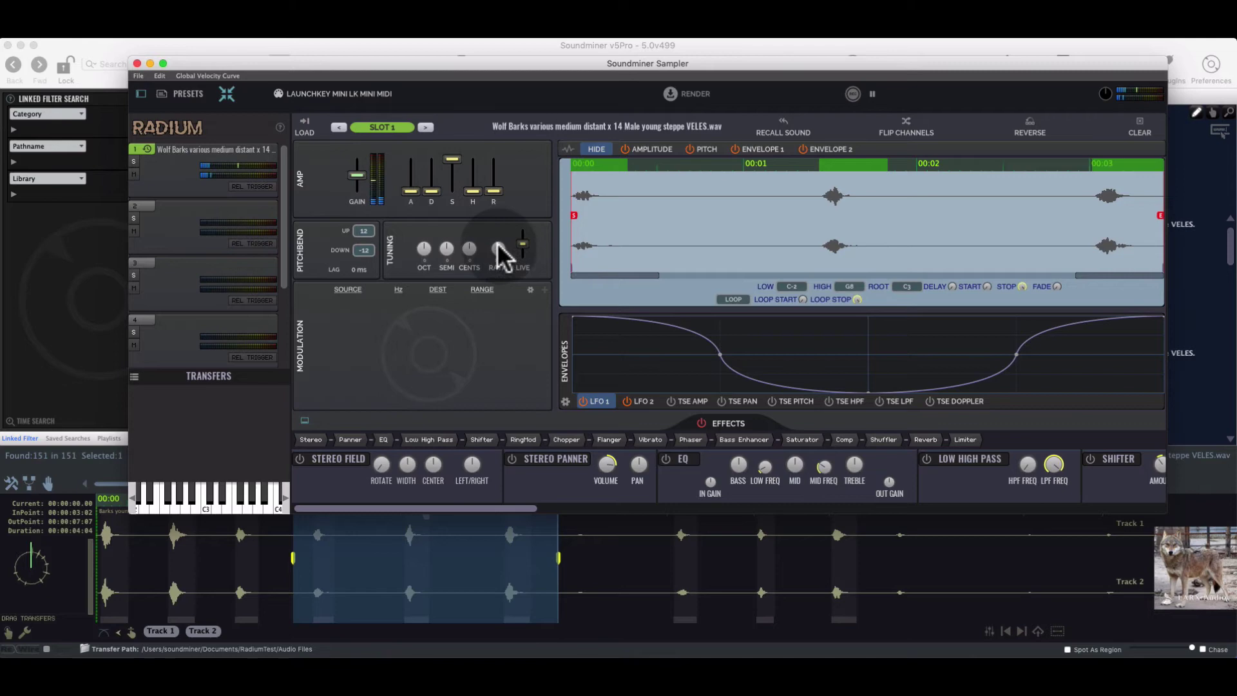
Close the sampler and select the Wolf Howl barking medium distant Male young VELES recording
left_click(137, 63)
left_click(393, 245)
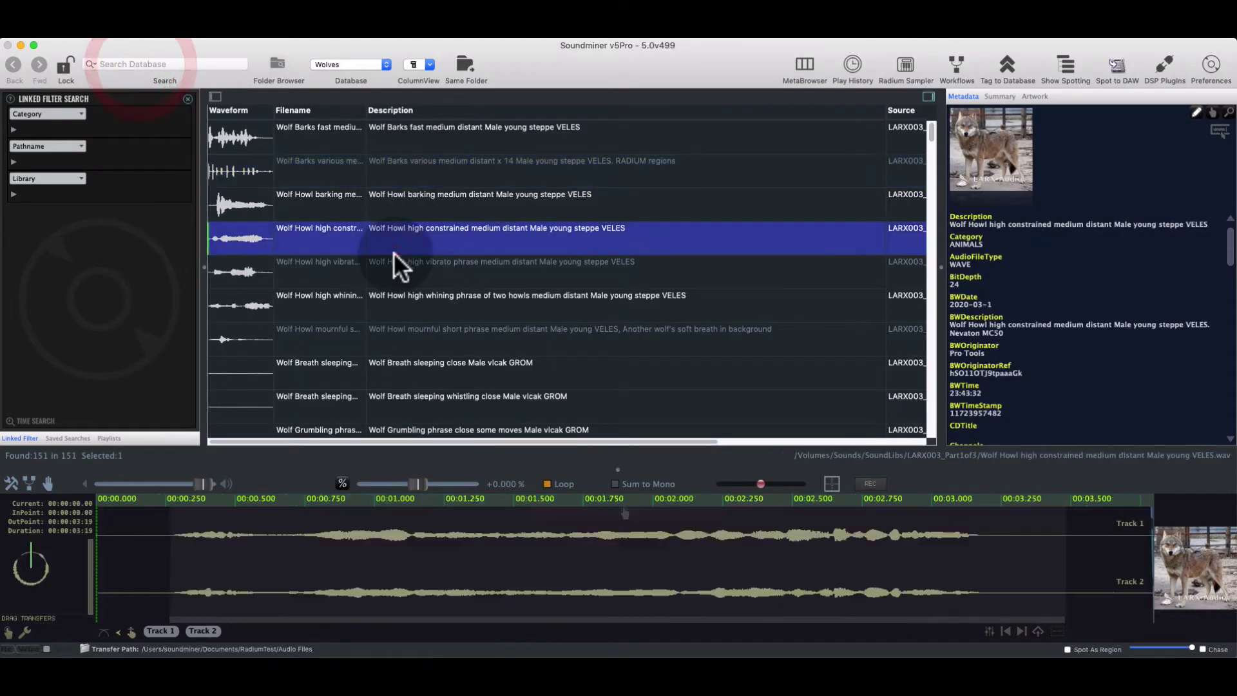
left_click(367, 215)
Load its 0.5–3.8 s range into Radium sampler slot 1
left_click(243, 567)
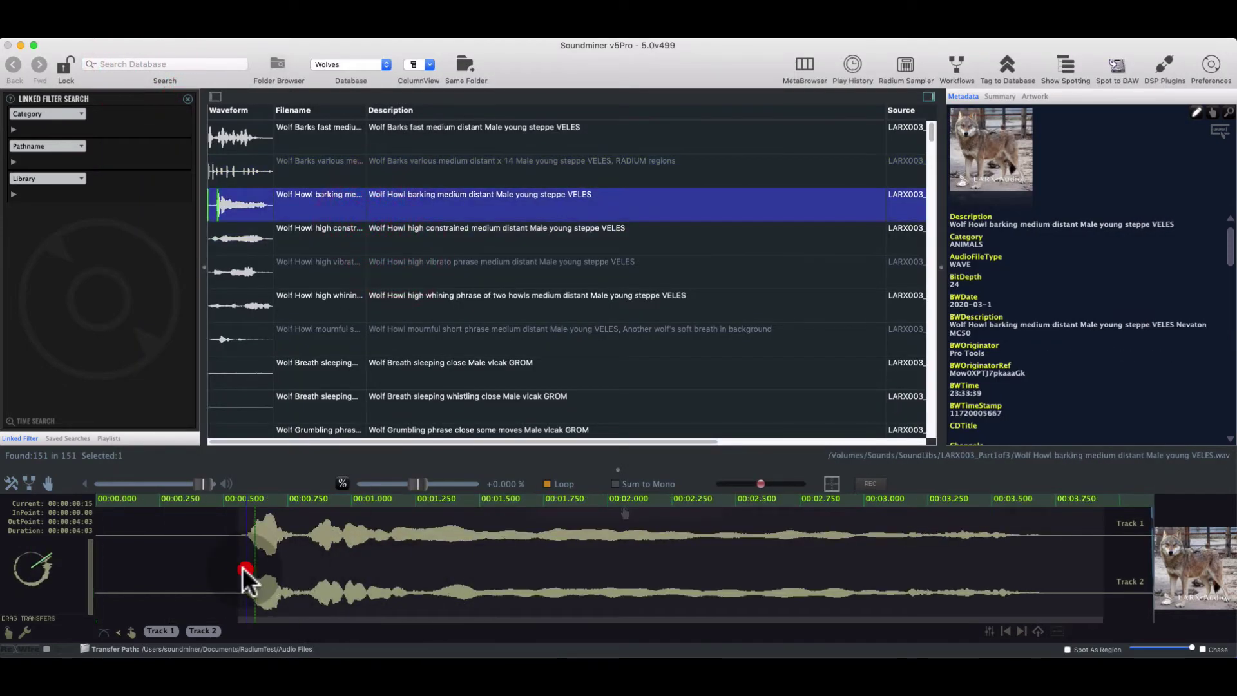
left_click_drag(235, 569, 1064, 597)
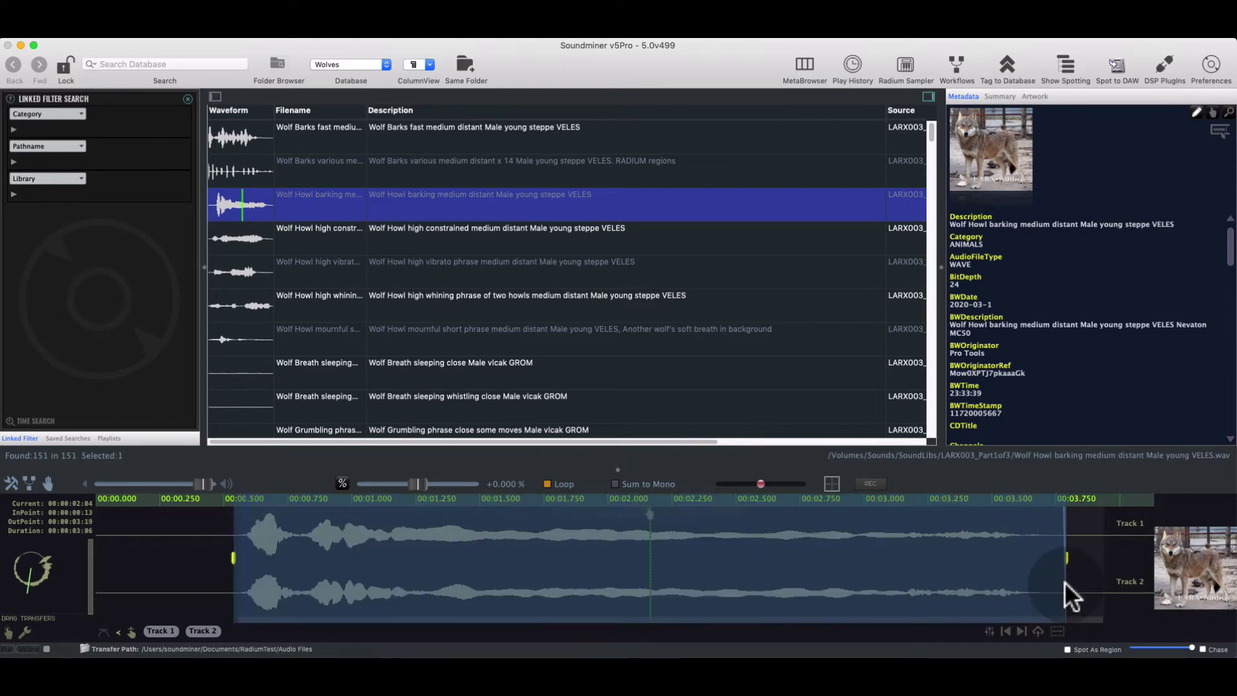
left_click(904, 65)
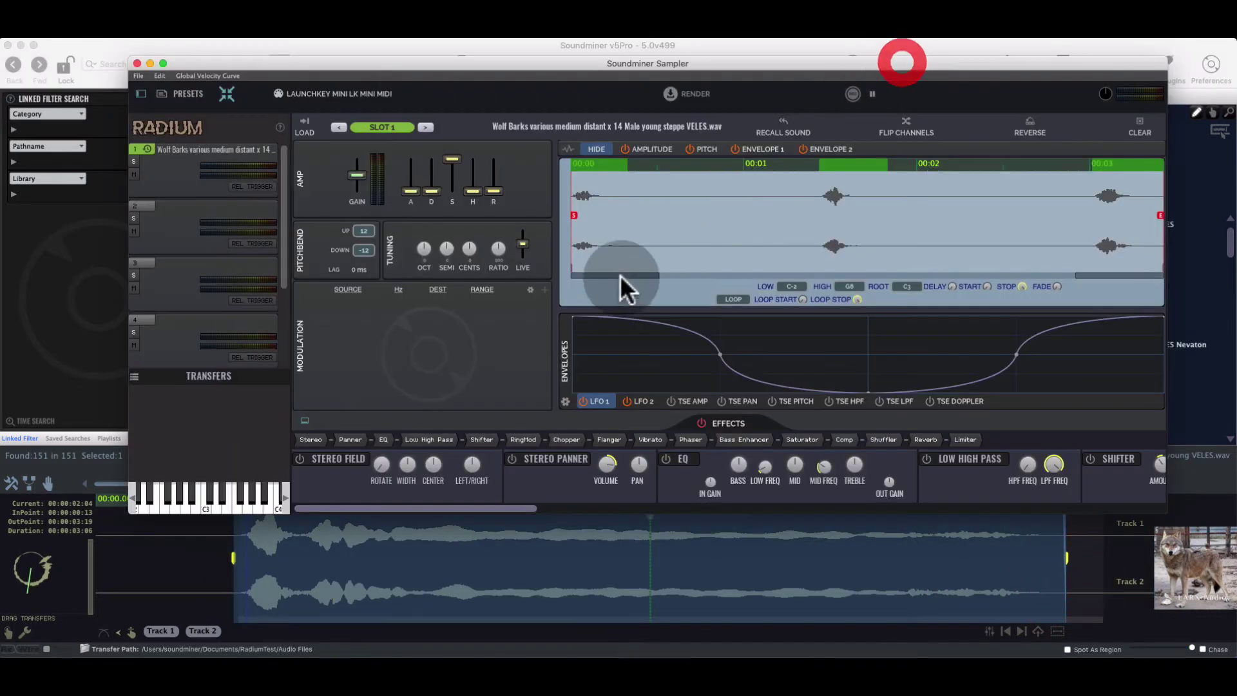
left_click(316, 118)
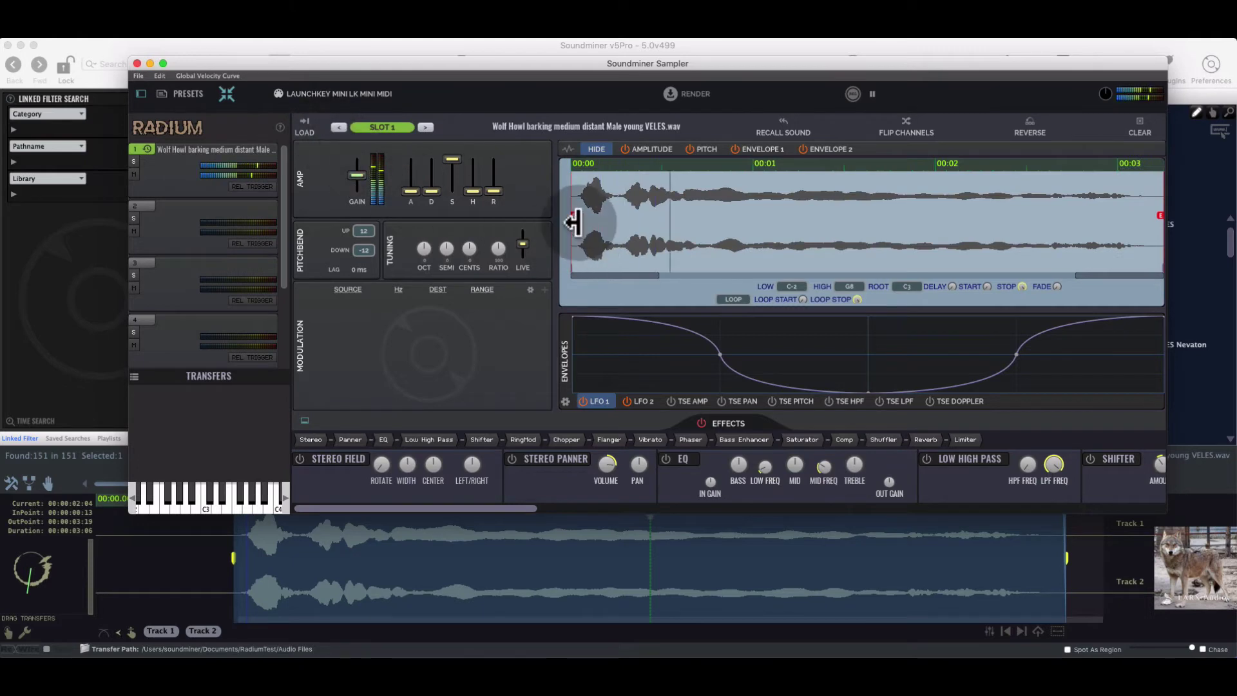
Move the sample start slightly later, slope the TSE Pitch envelope downward, and audition it
left_click_drag(573, 222, 581, 219)
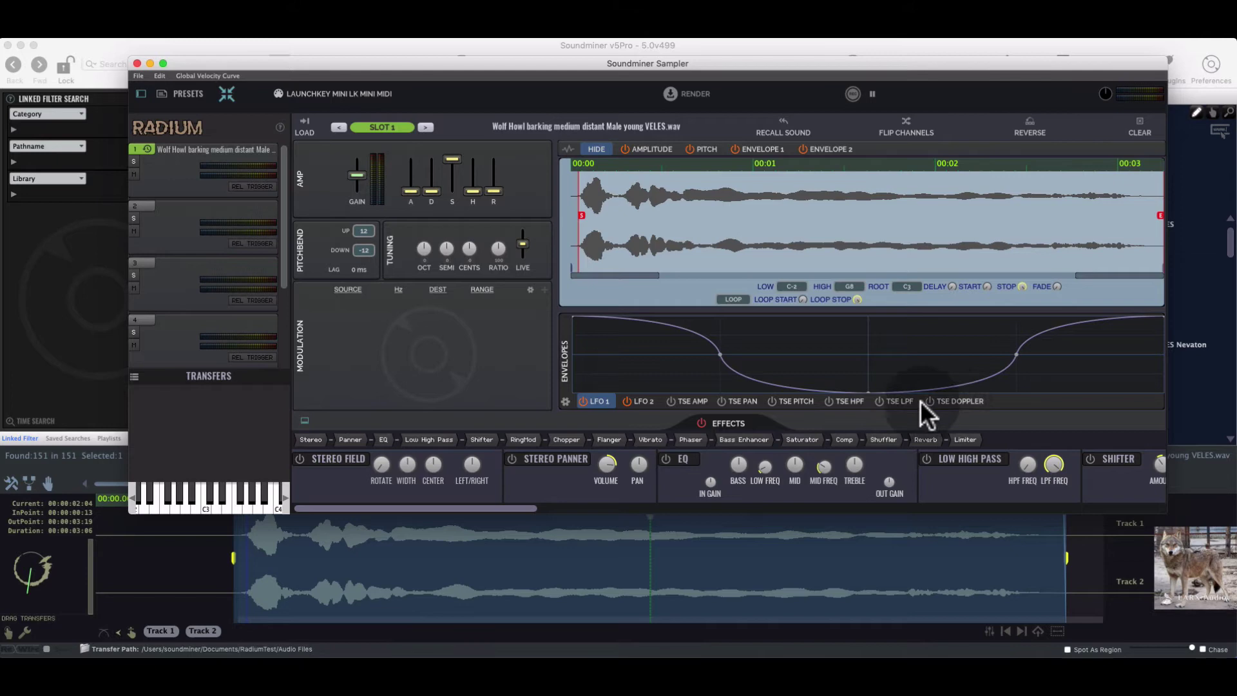
left_click(803, 400)
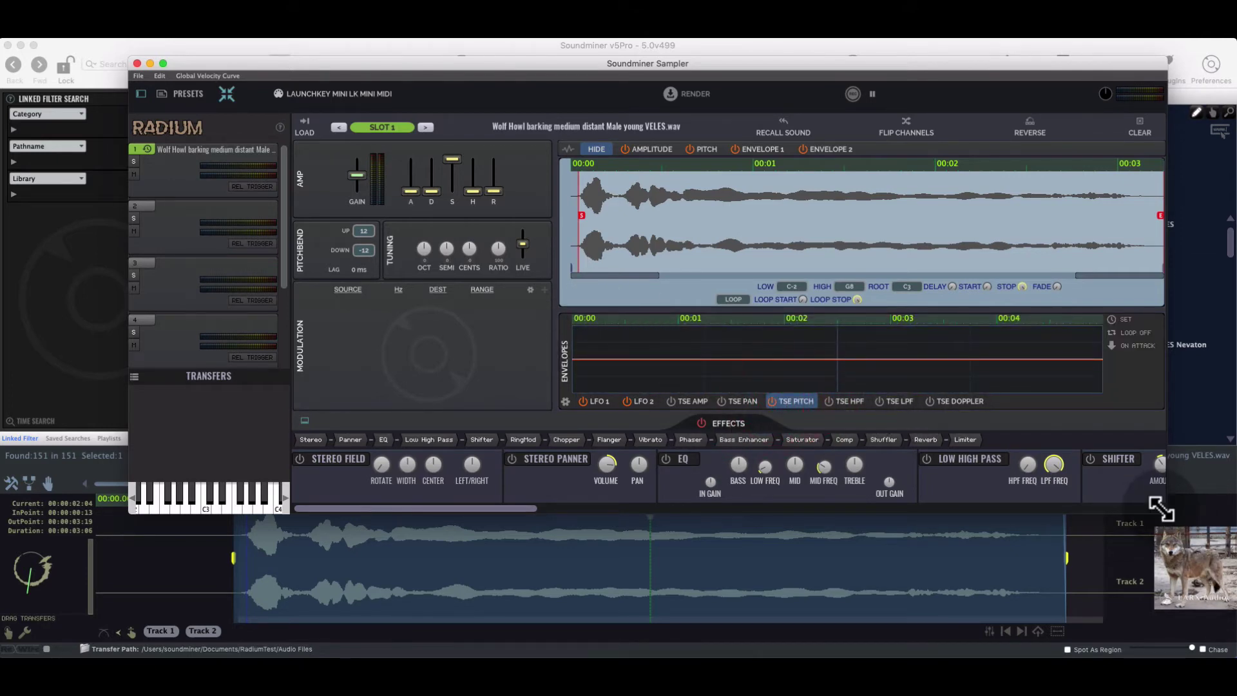
left_click_drag(1160, 509, 1157, 616)
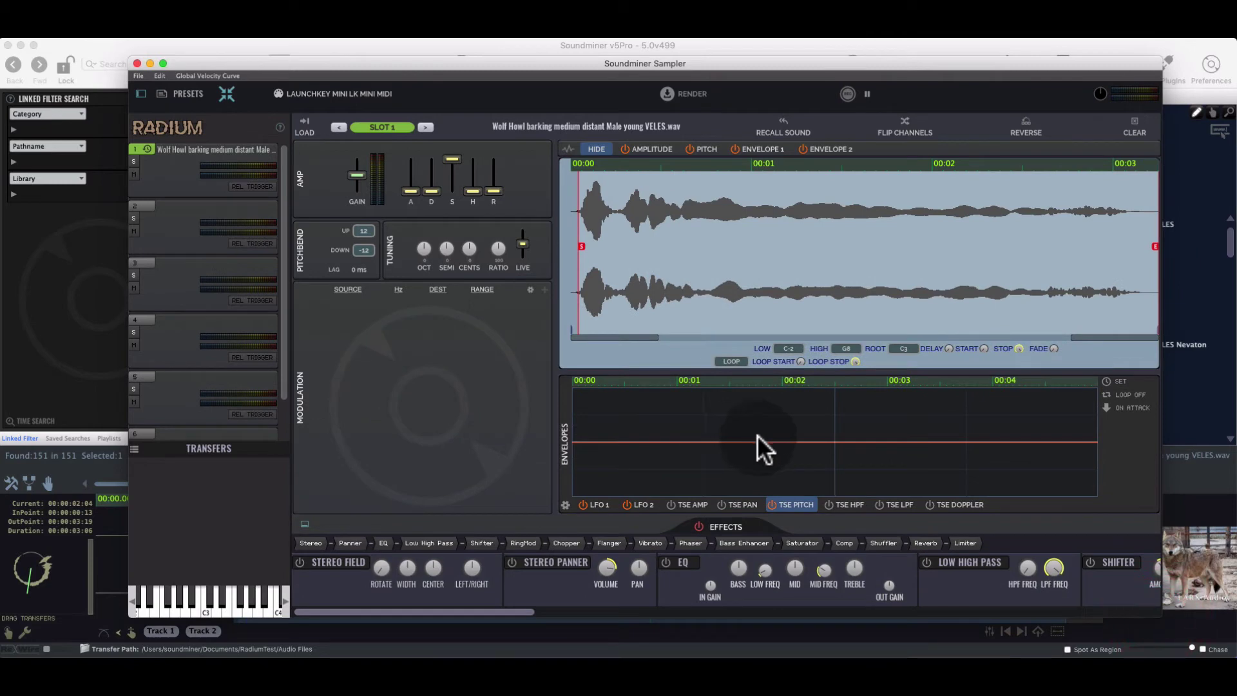
left_click_drag(758, 441, 791, 503)
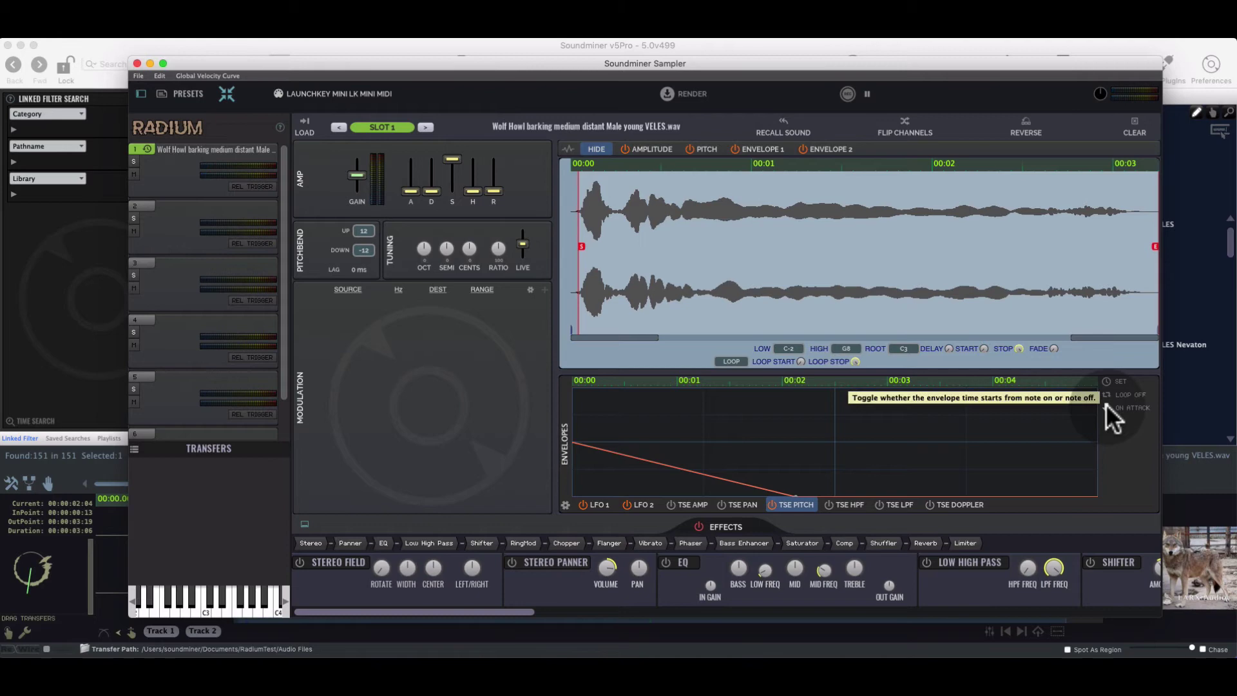
key("space")
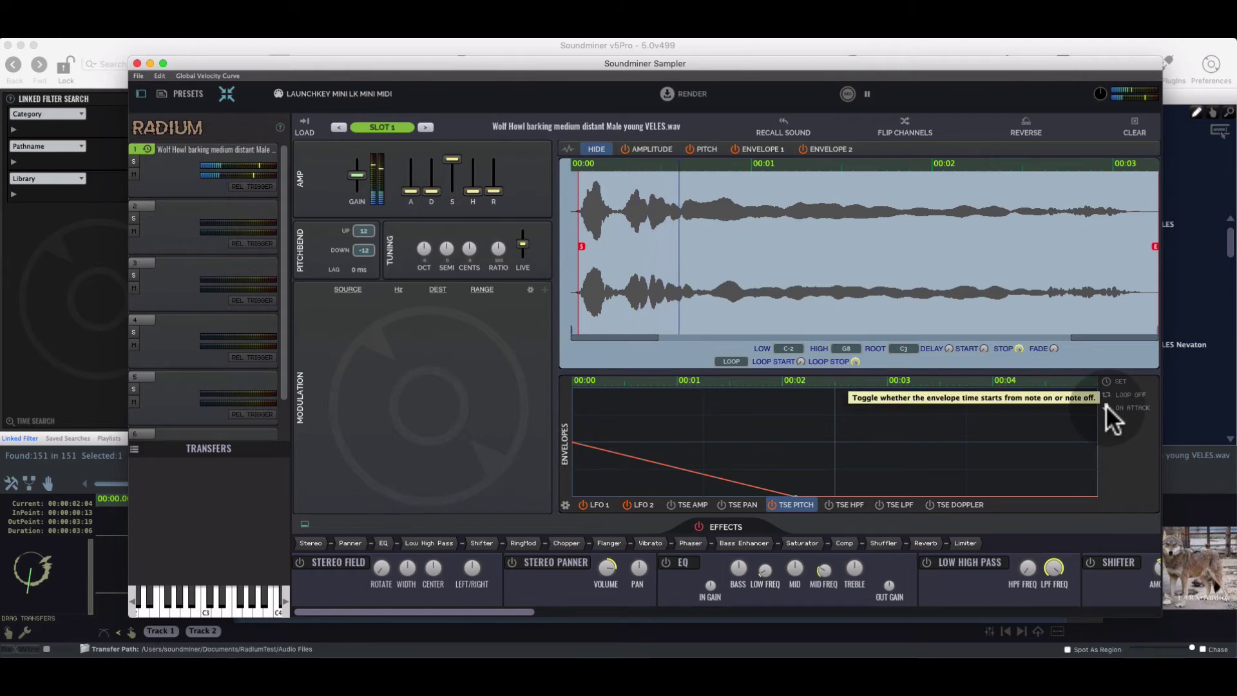
key("space")
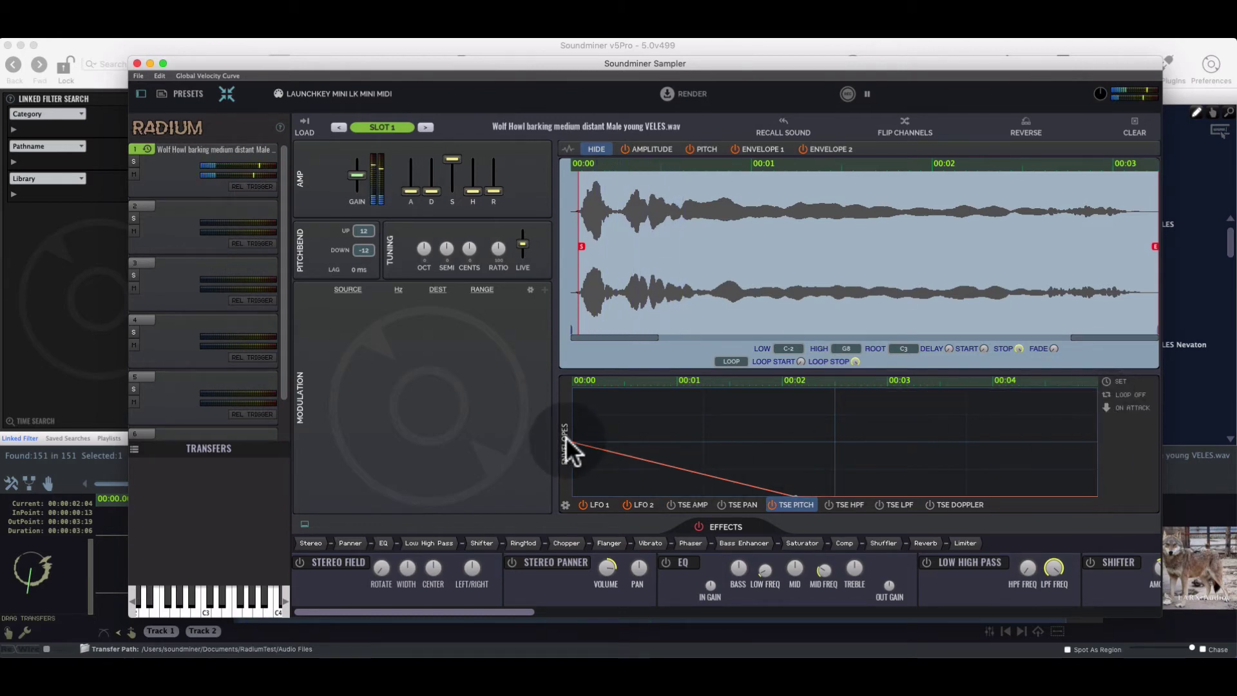
key("space")
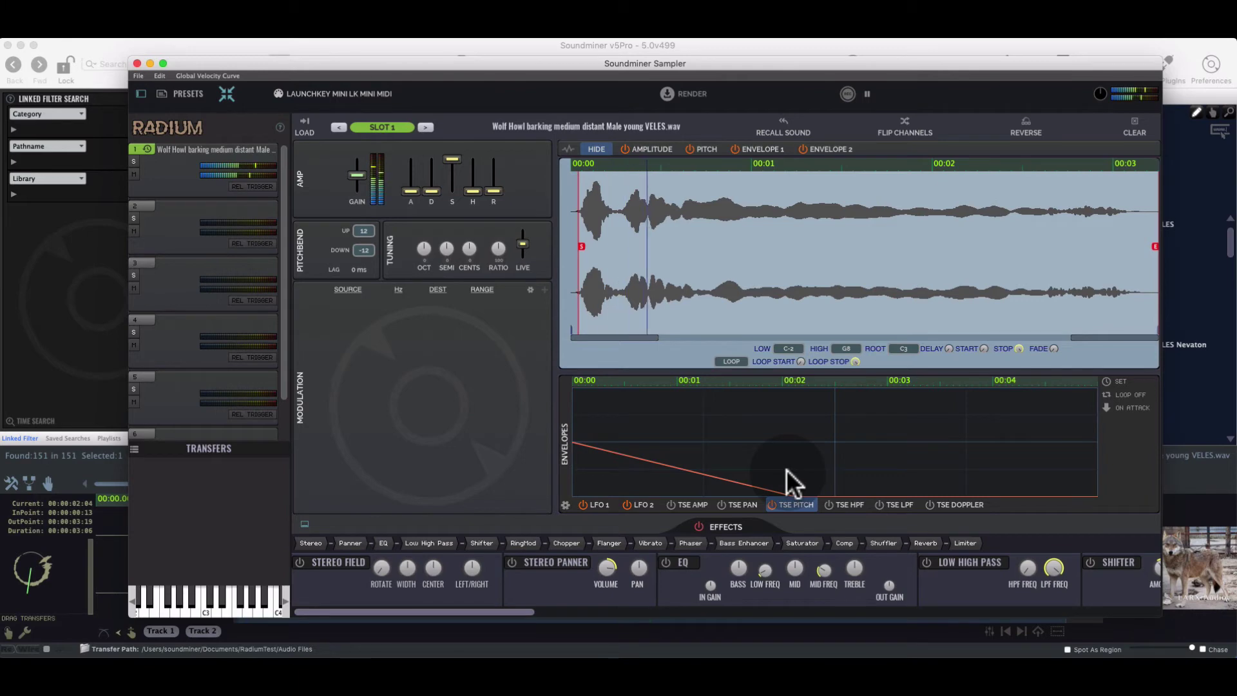
key("space")
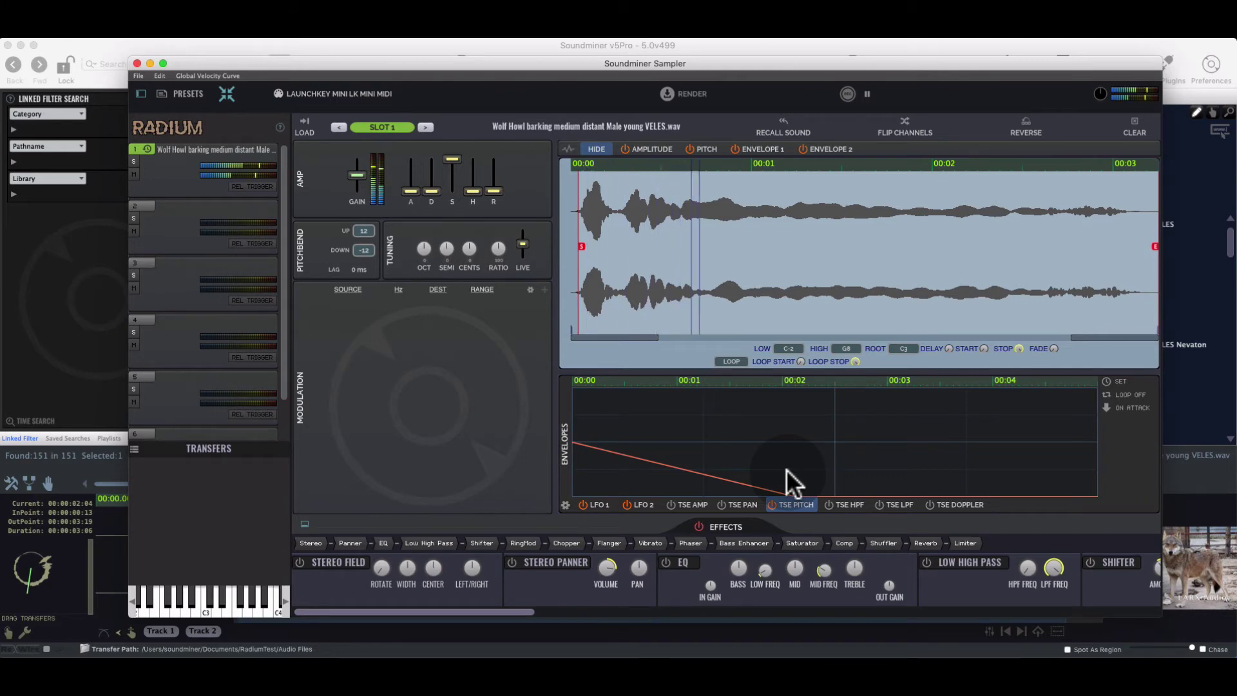
Test the envelope ON RELEASE with a longer amp release, then restore the release and ON ATTACK
left_click(1107, 407)
left_click_drag(494, 191, 494, 182)
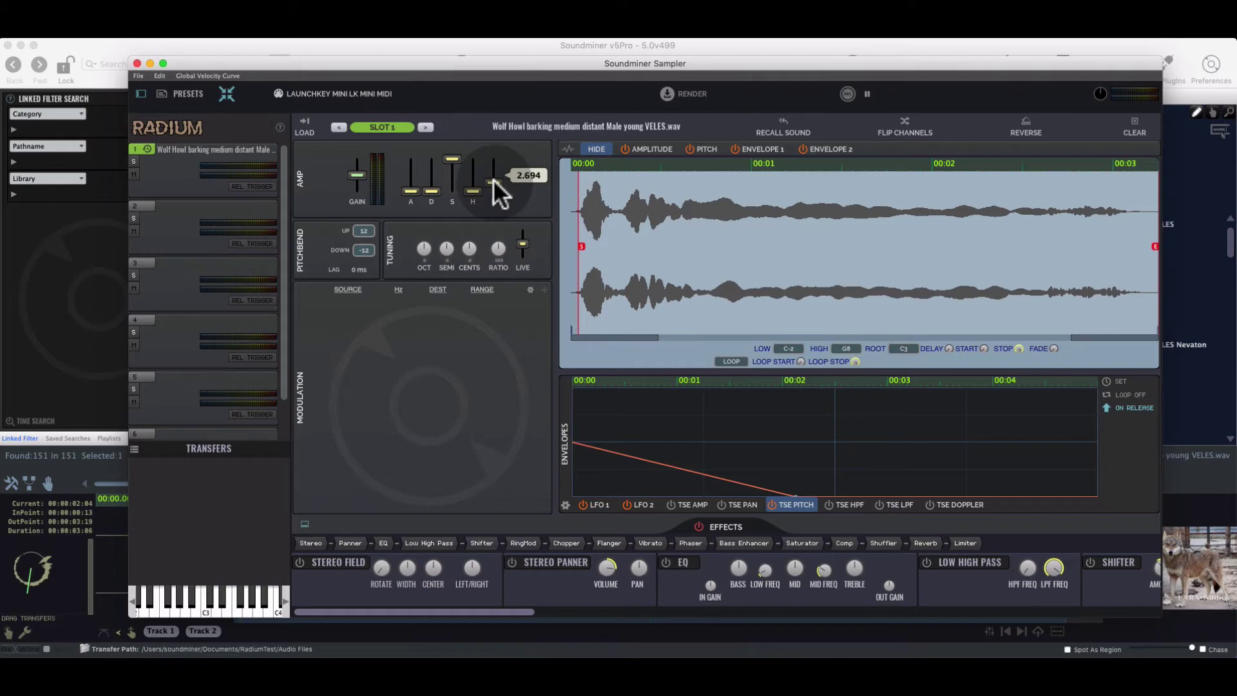
left_click(493, 182)
key("space")
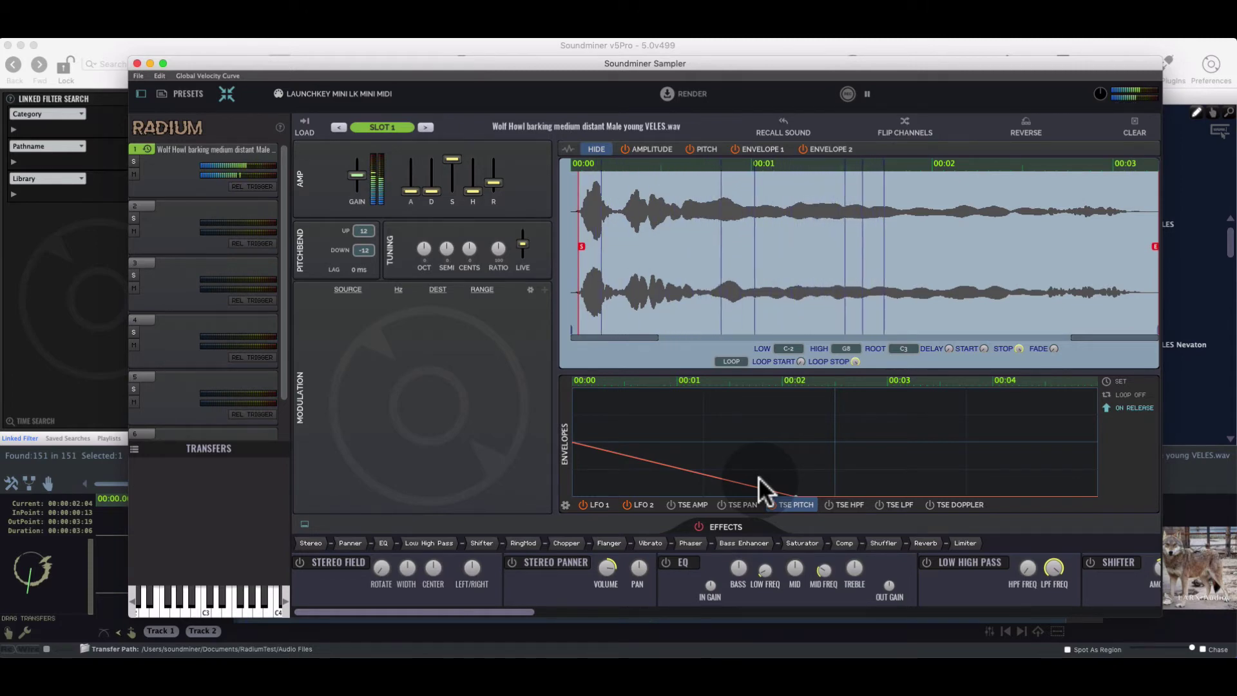
left_click_drag(495, 180, 503, 243)
left_click(1113, 409)
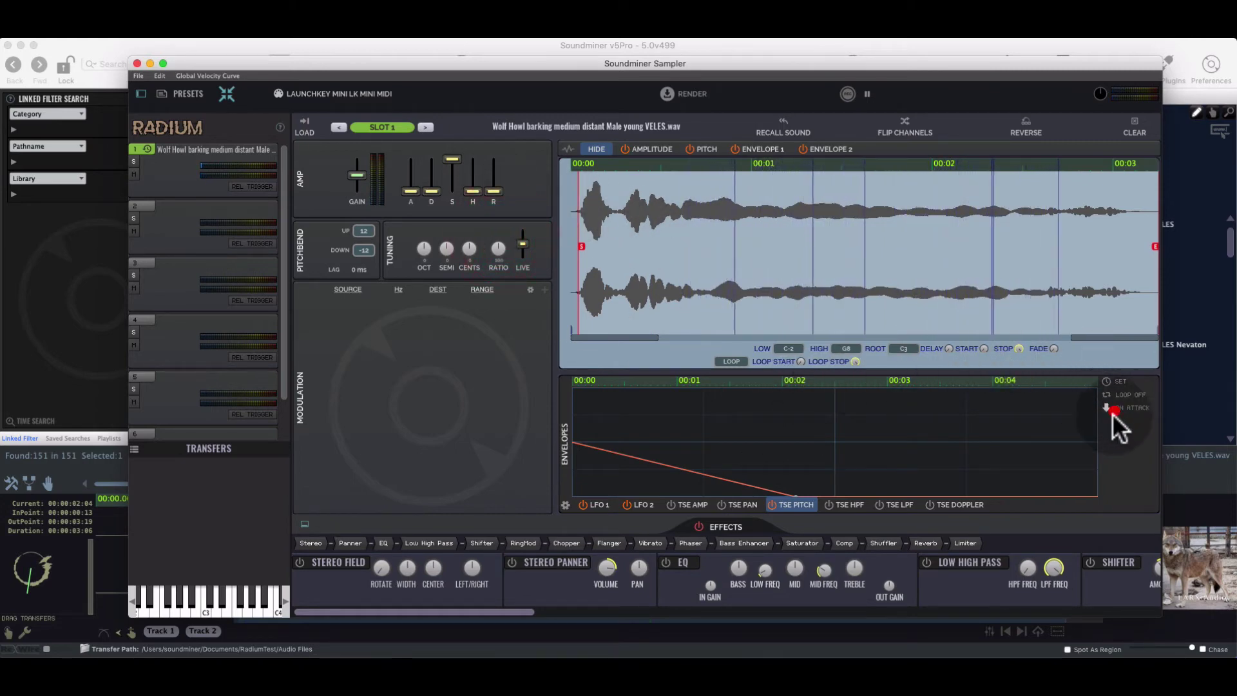
Open the Radium recording naming settings for the base filename Wolves
left_click(134, 449)
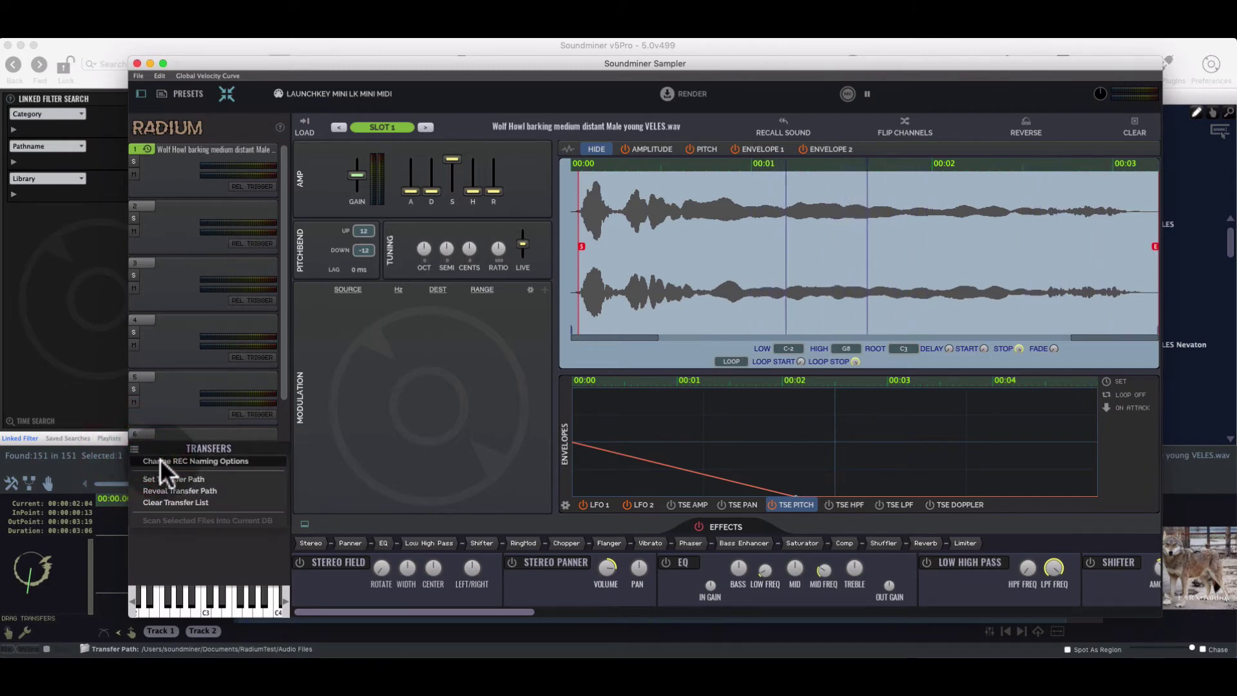
left_click(160, 460)
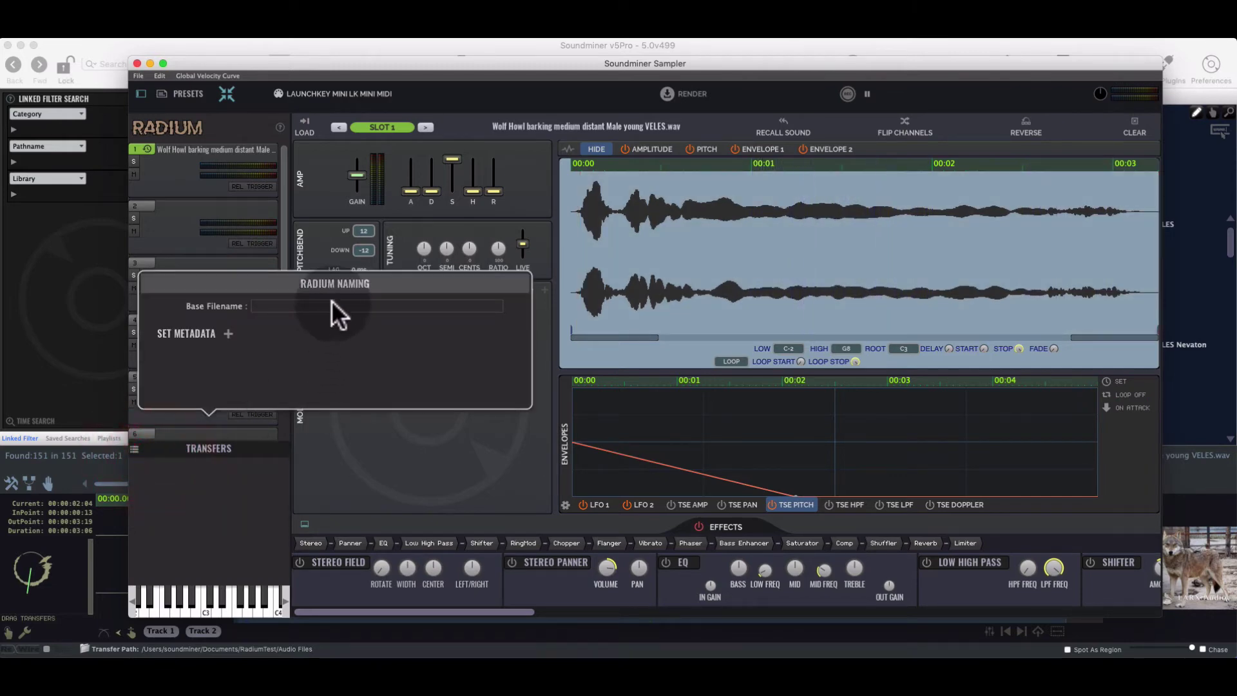
left_click(294, 305)
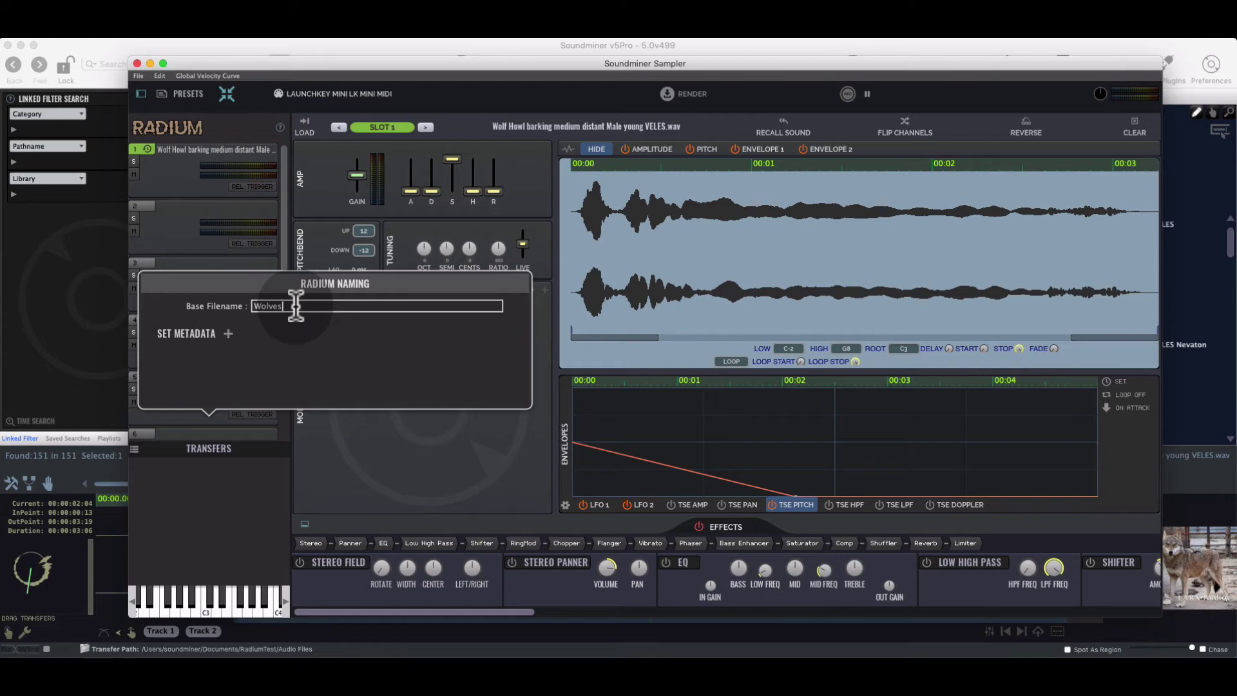
Add a Description metadata row set to 'This is really cool'
left_click(228, 333)
left_click(184, 346)
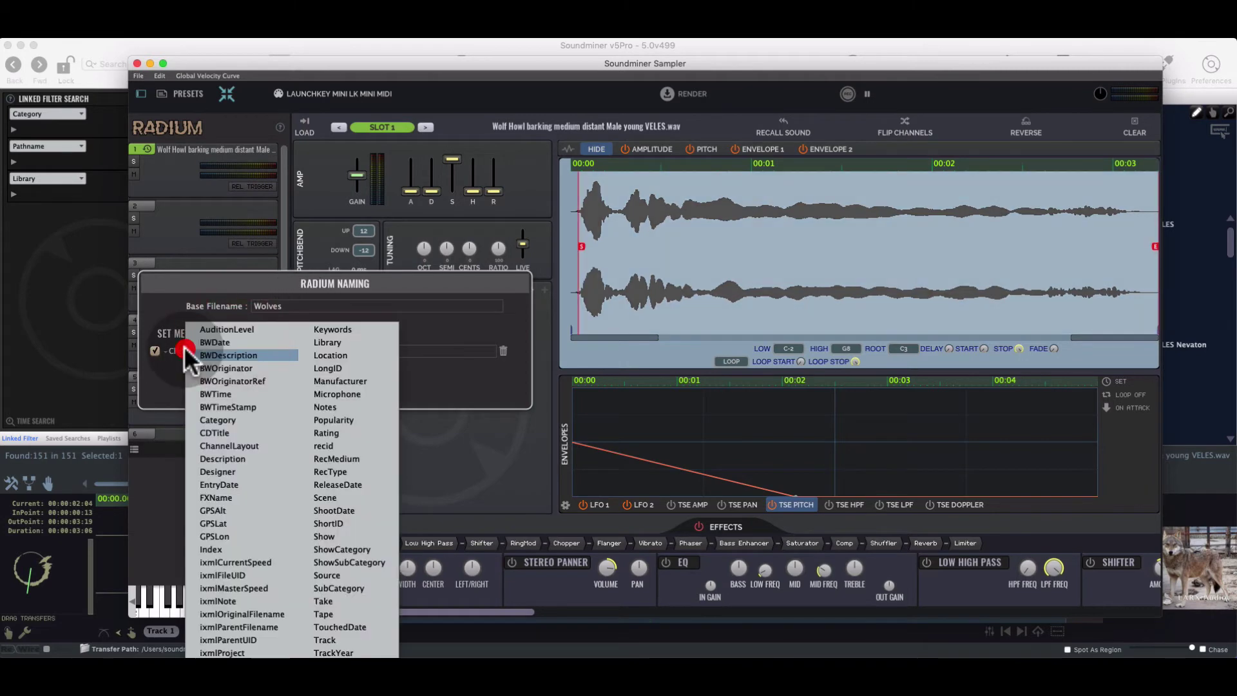
left_click(230, 459)
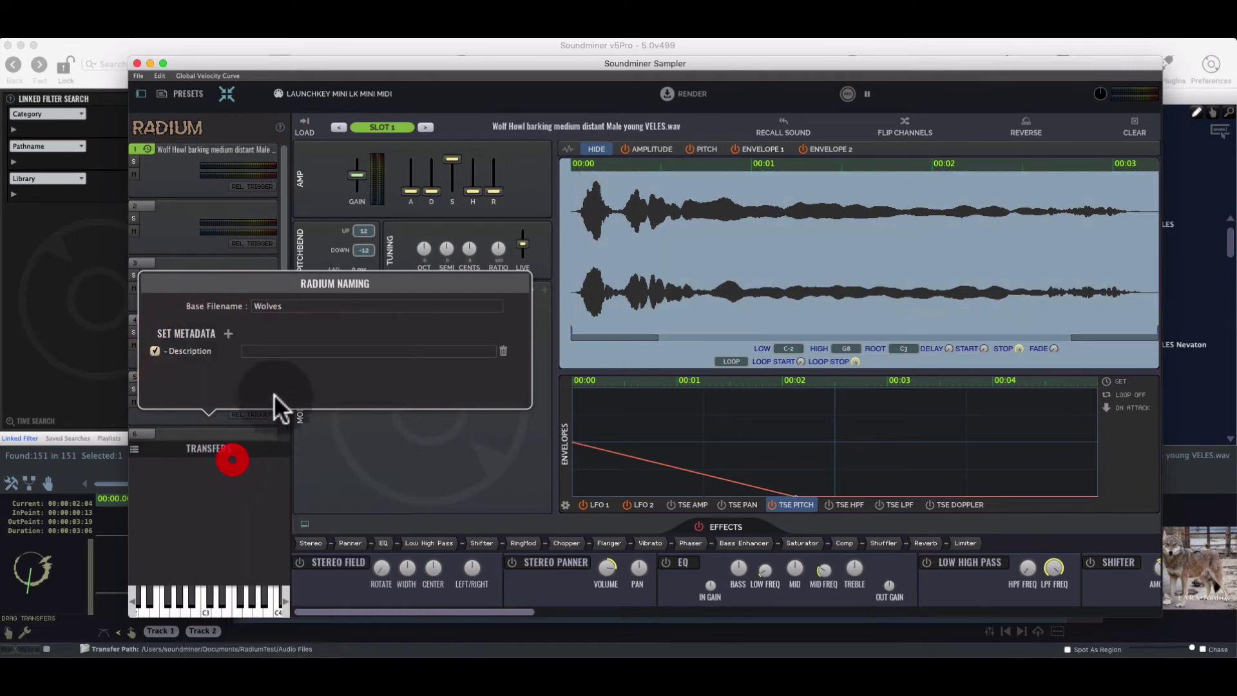
left_click(257, 352)
type("Th")
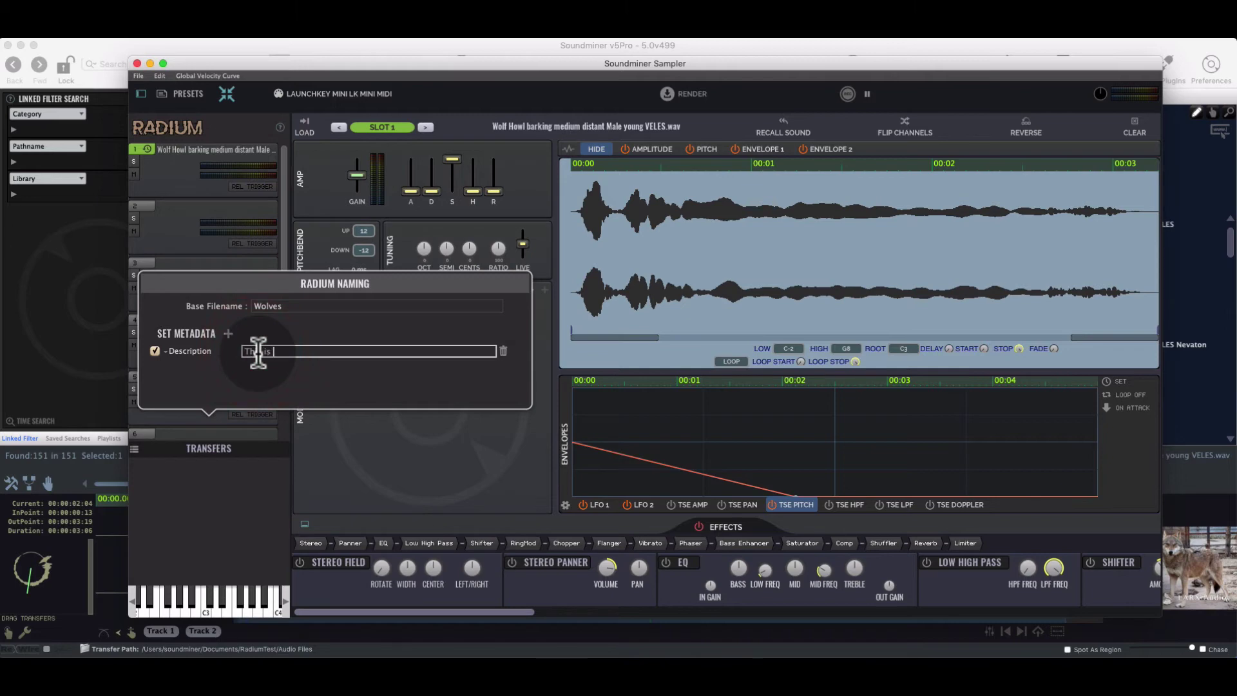
type("is is really cool")
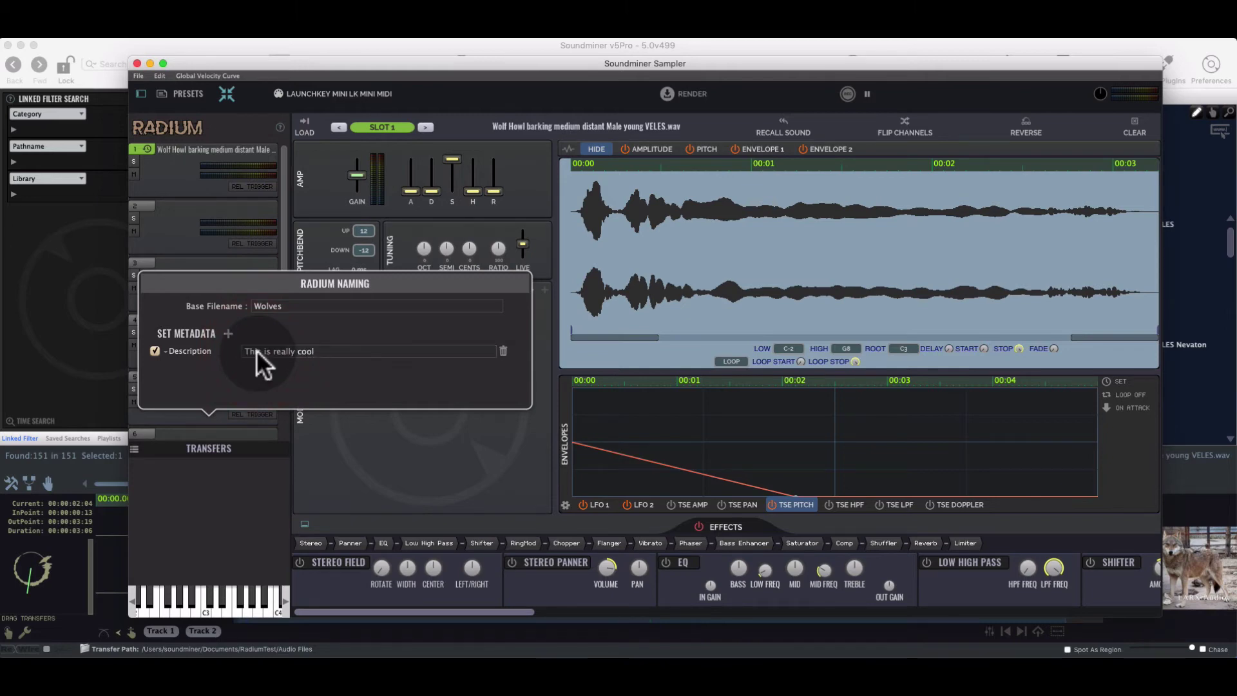
left_click(358, 427)
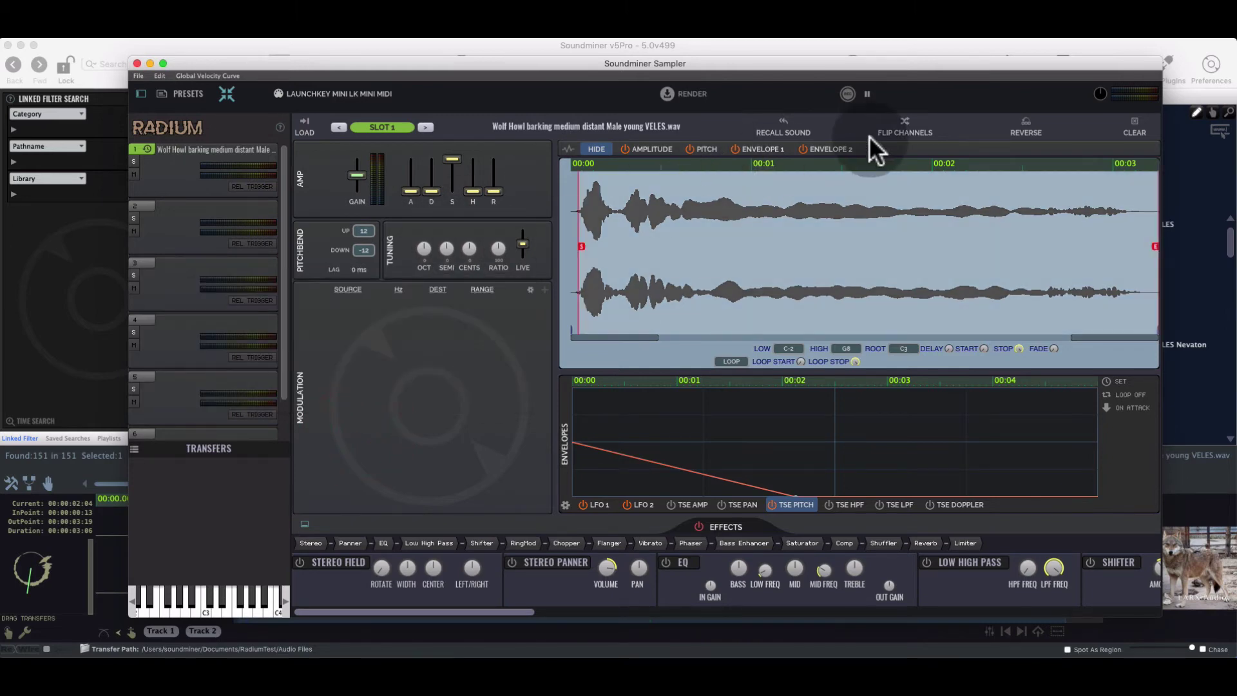
Record the wolf howl sample playing into a new Wolves.wav file
left_click(849, 93)
left_click(729, 284)
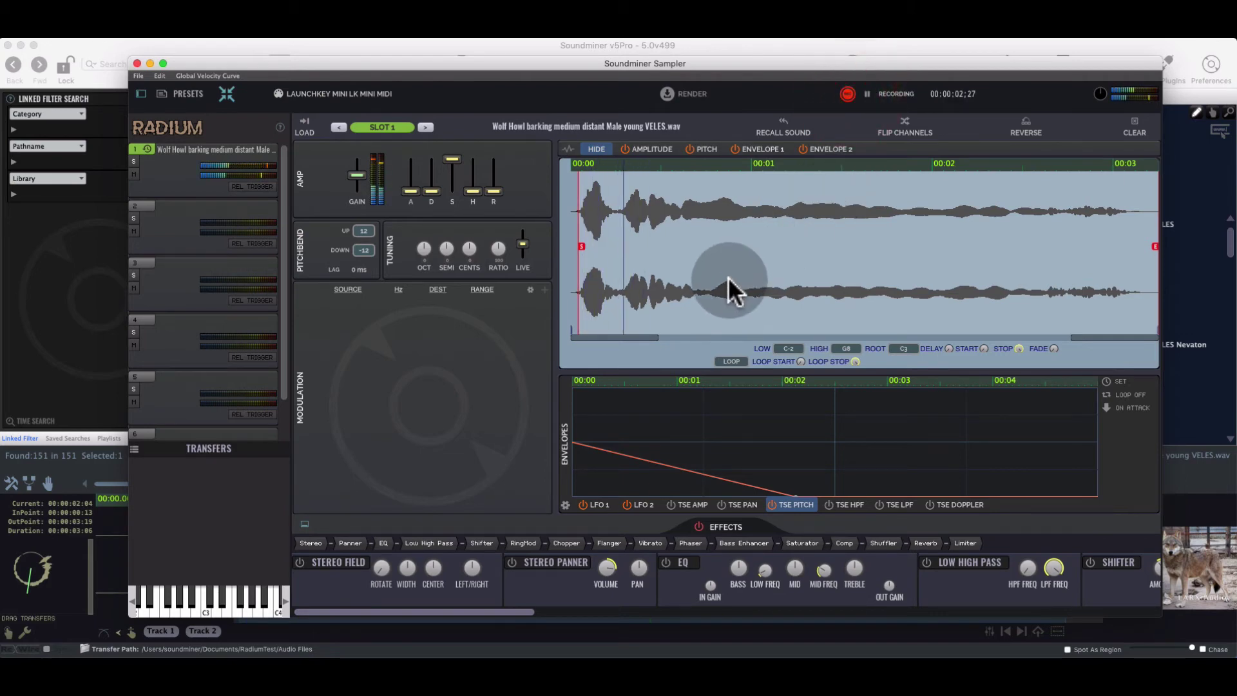
left_click(847, 93)
Check the recorded file in the files window, then close it and bring the sampler forward
left_click_drag(327, 59, 517, 64)
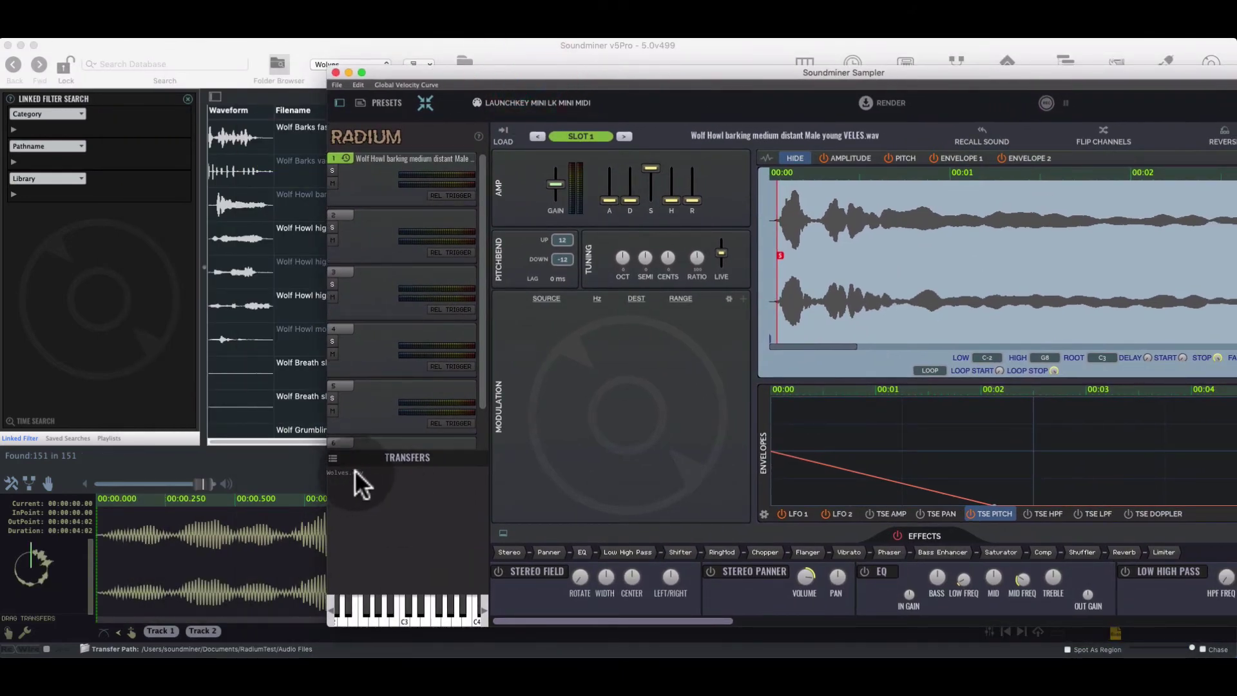
left_click(288, 468)
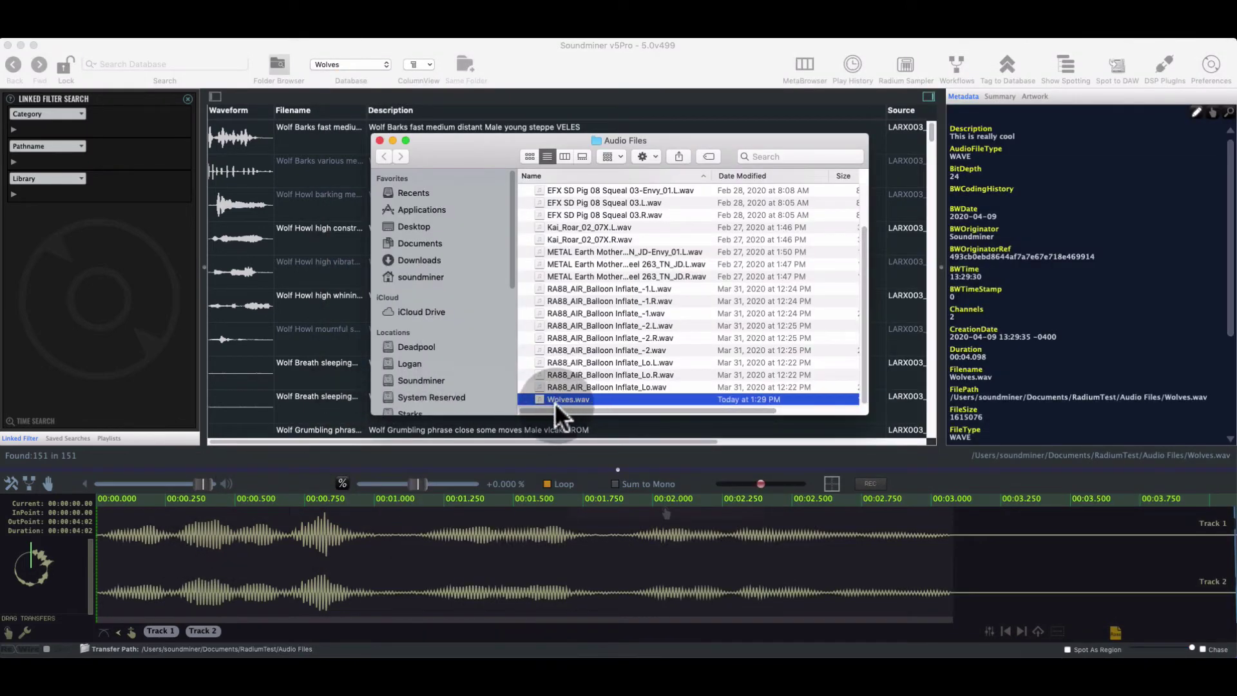
left_click(380, 140)
left_click(525, 52)
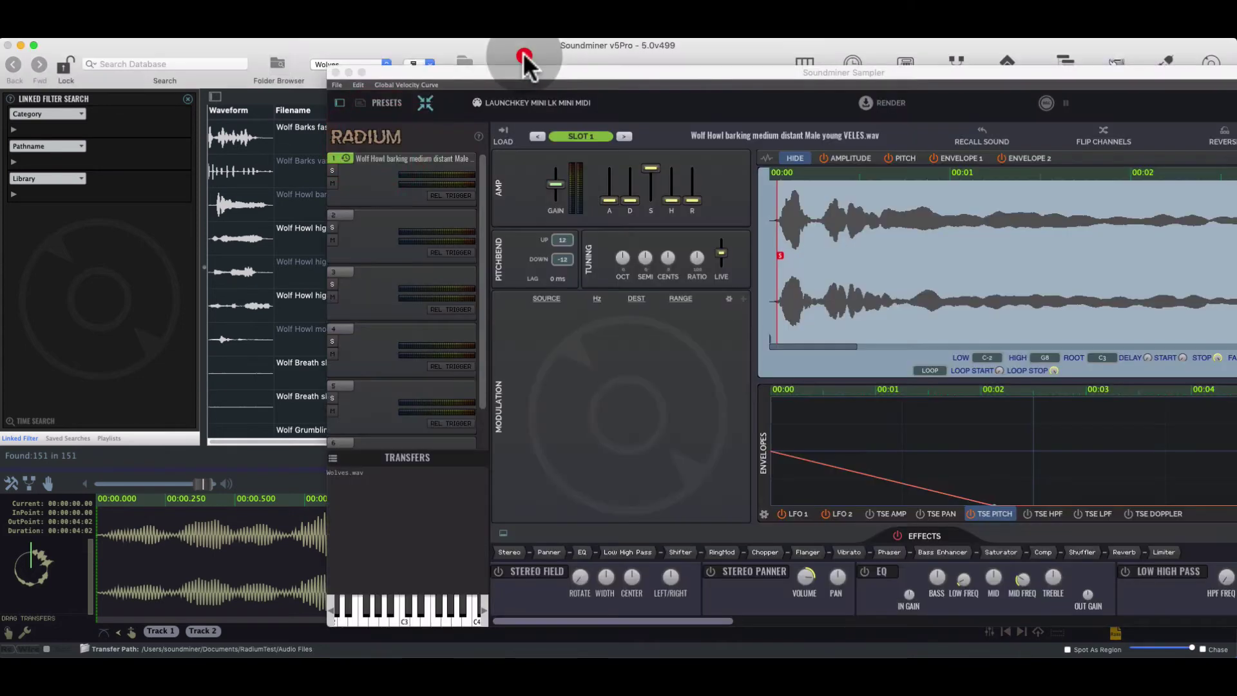
Switch to RAM DB and scan Wolves.wav into it with Scan Selected Files Into Current DB
left_click(261, 44)
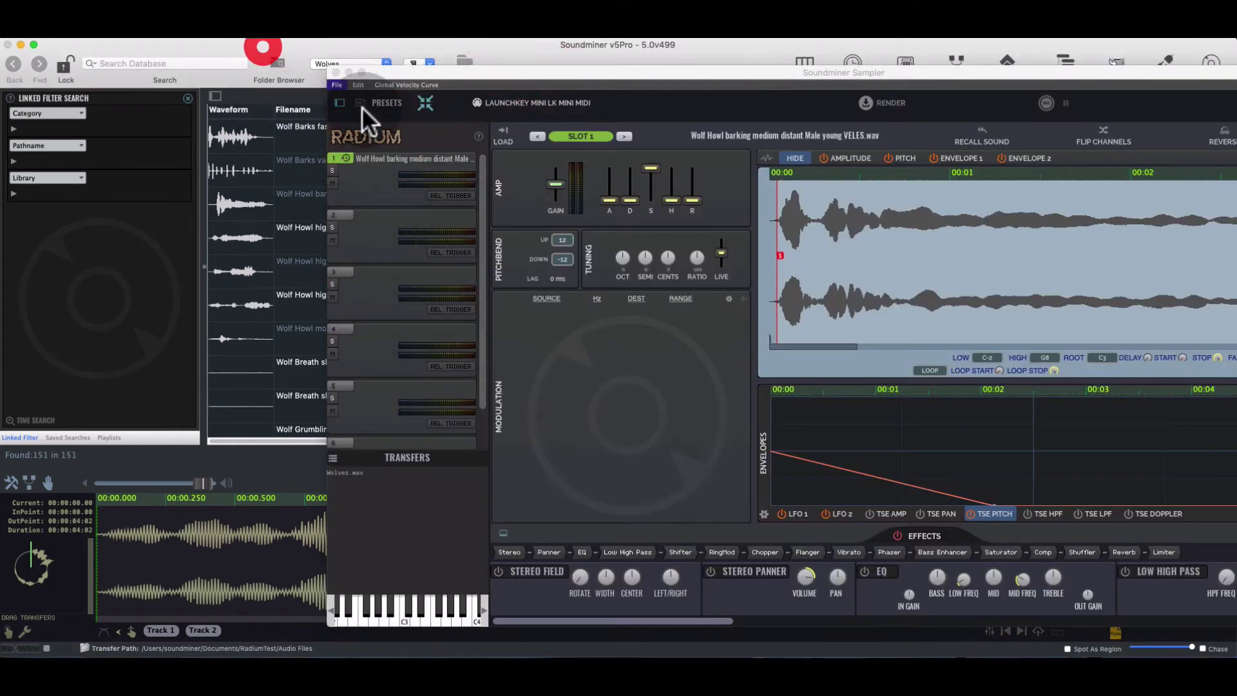
right_click(337, 470)
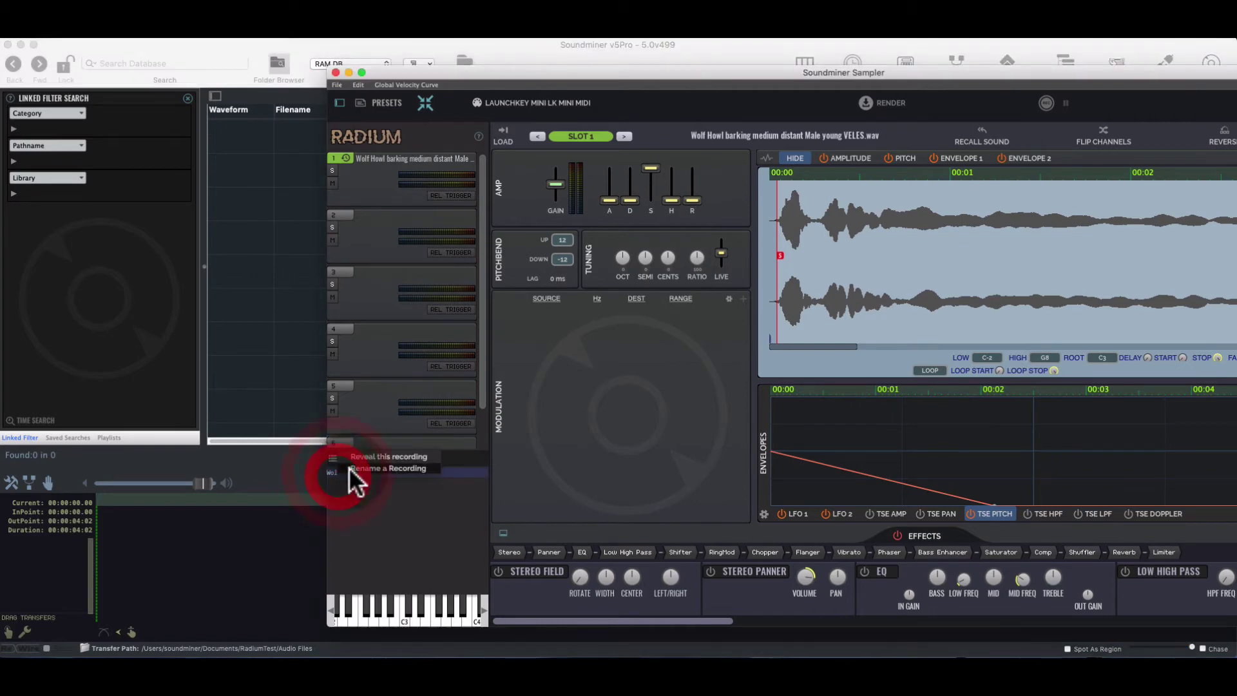
left_click(333, 458)
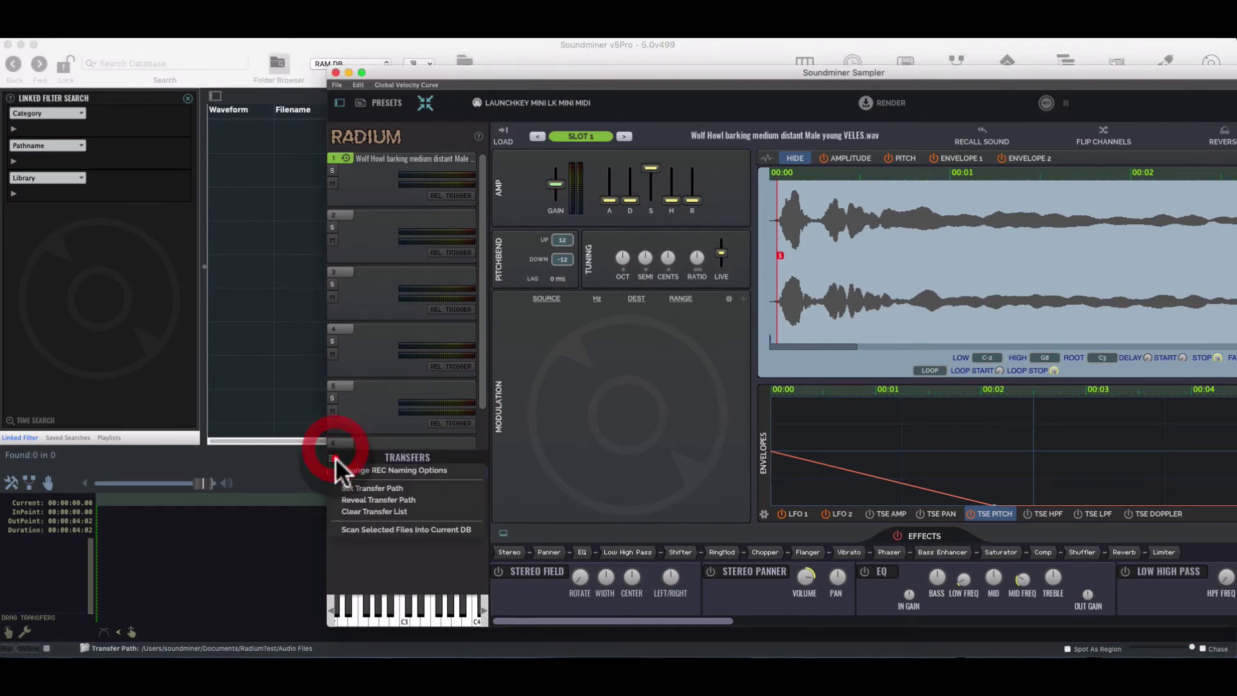
left_click(372, 530)
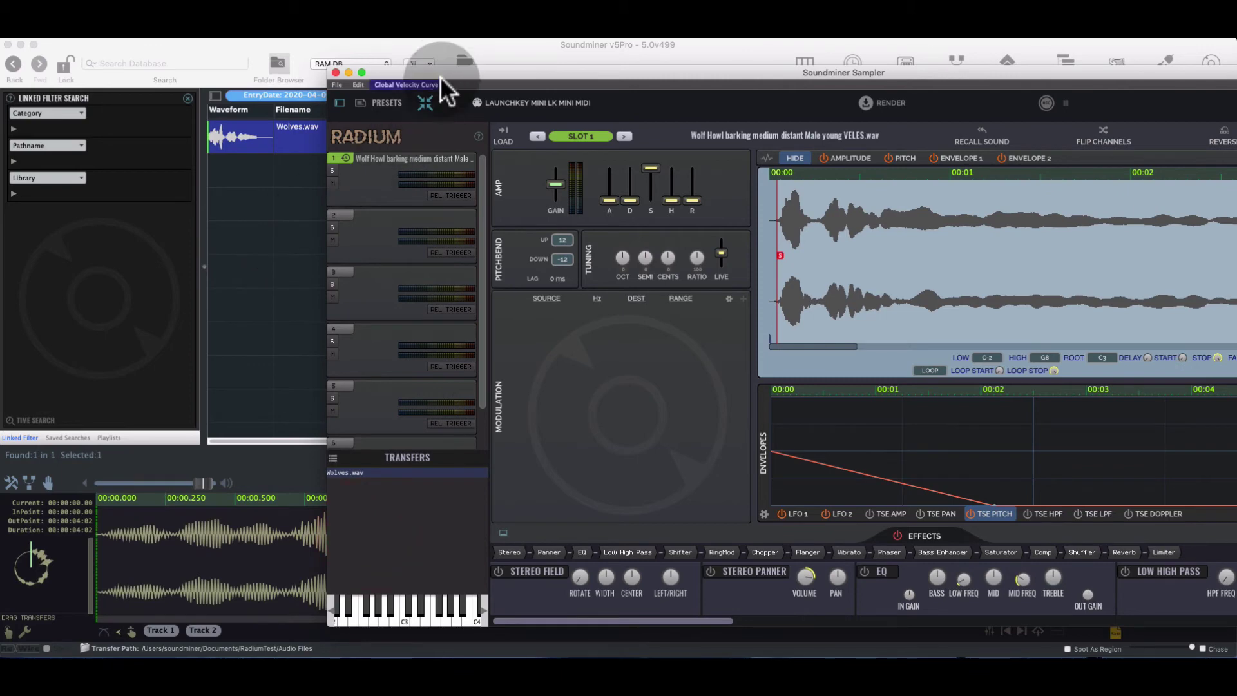
Check the new database entry, then close and reopen the Radium sampler
left_click_drag(440, 76, 322, 104)
left_click(350, 157)
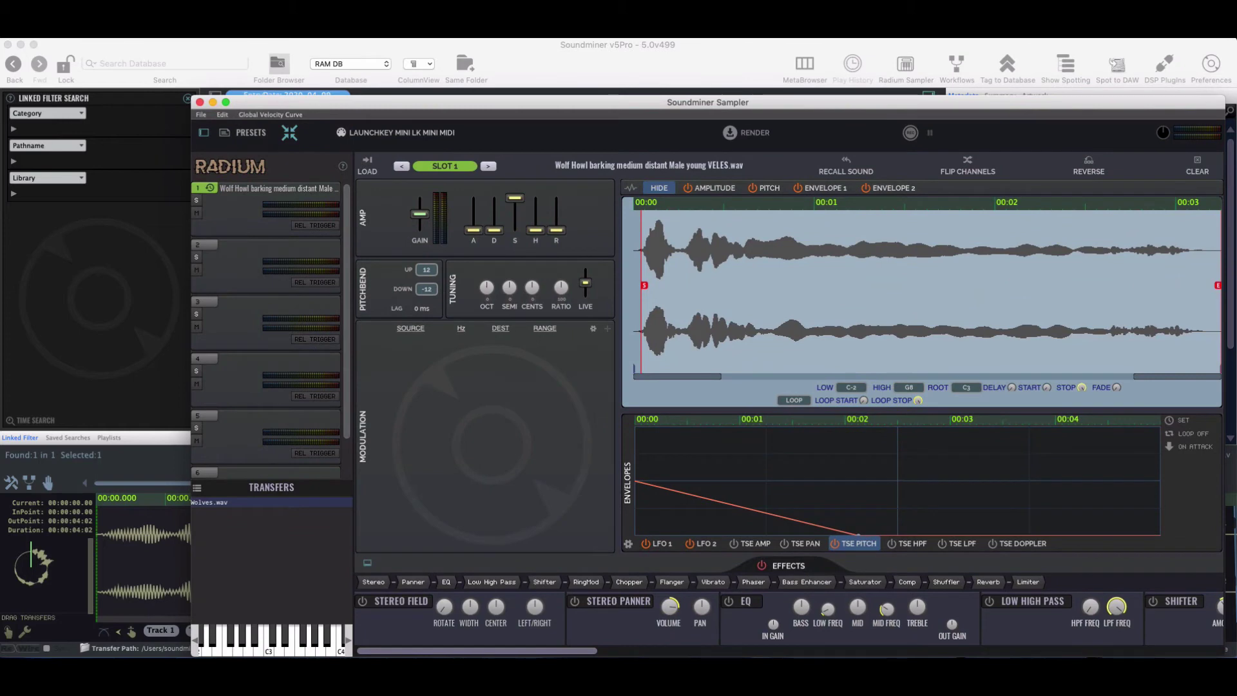
left_click(200, 102)
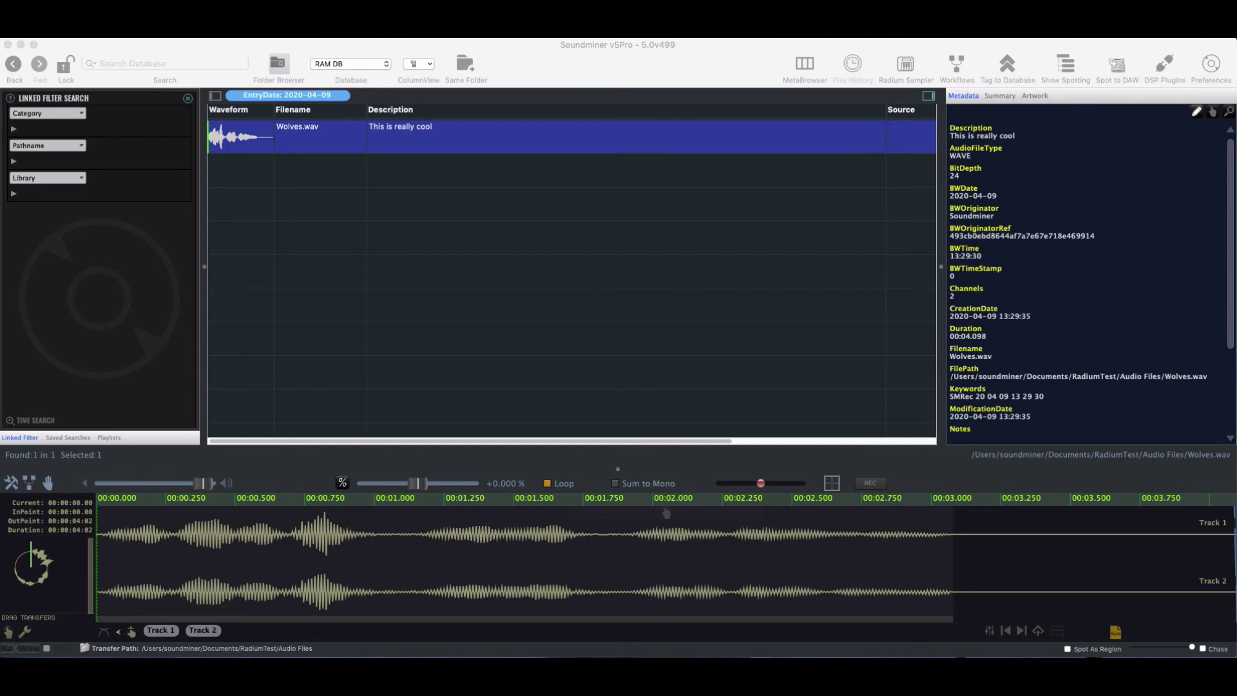
double_click(433, 287)
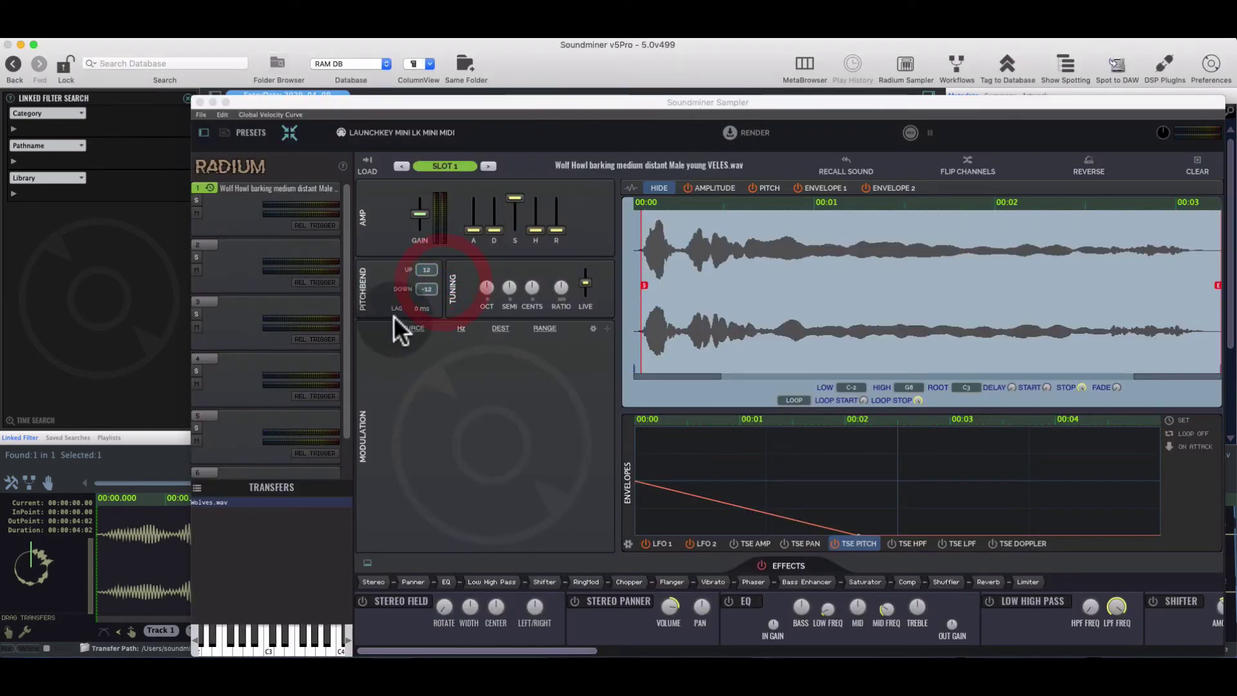
Add a Random Gen 1 modulation row targeting the pitch shift Amount
left_click(844, 545)
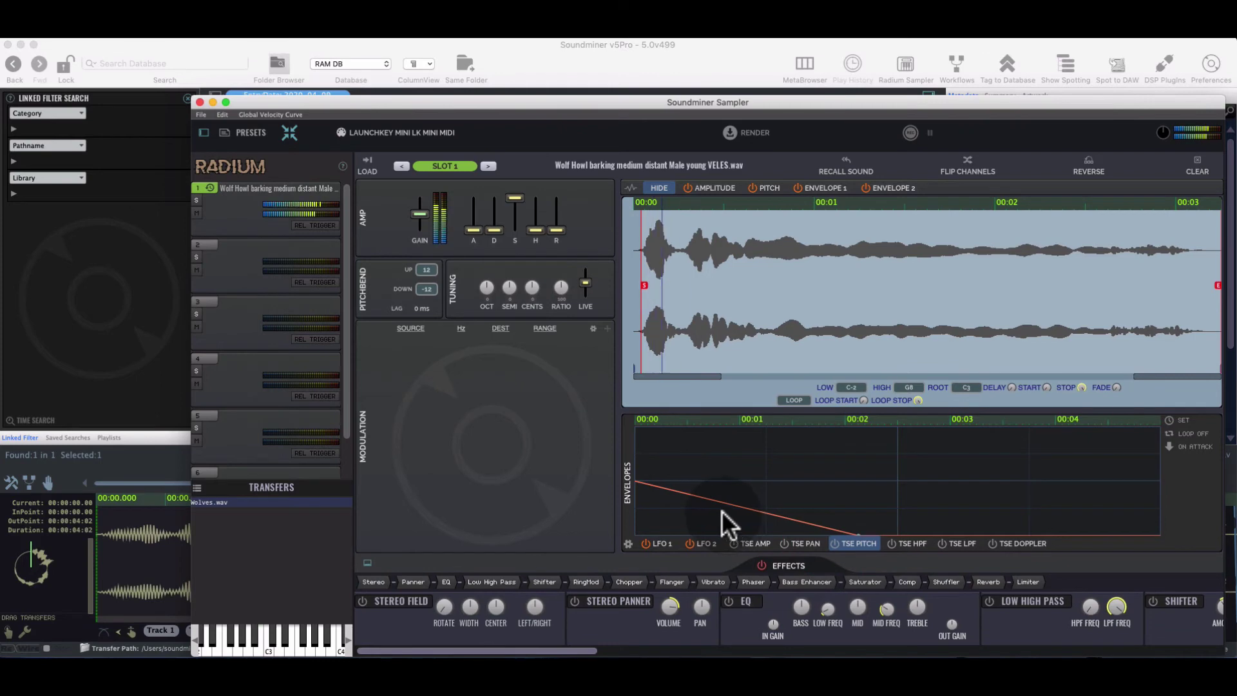
left_click(605, 328)
left_click(418, 338)
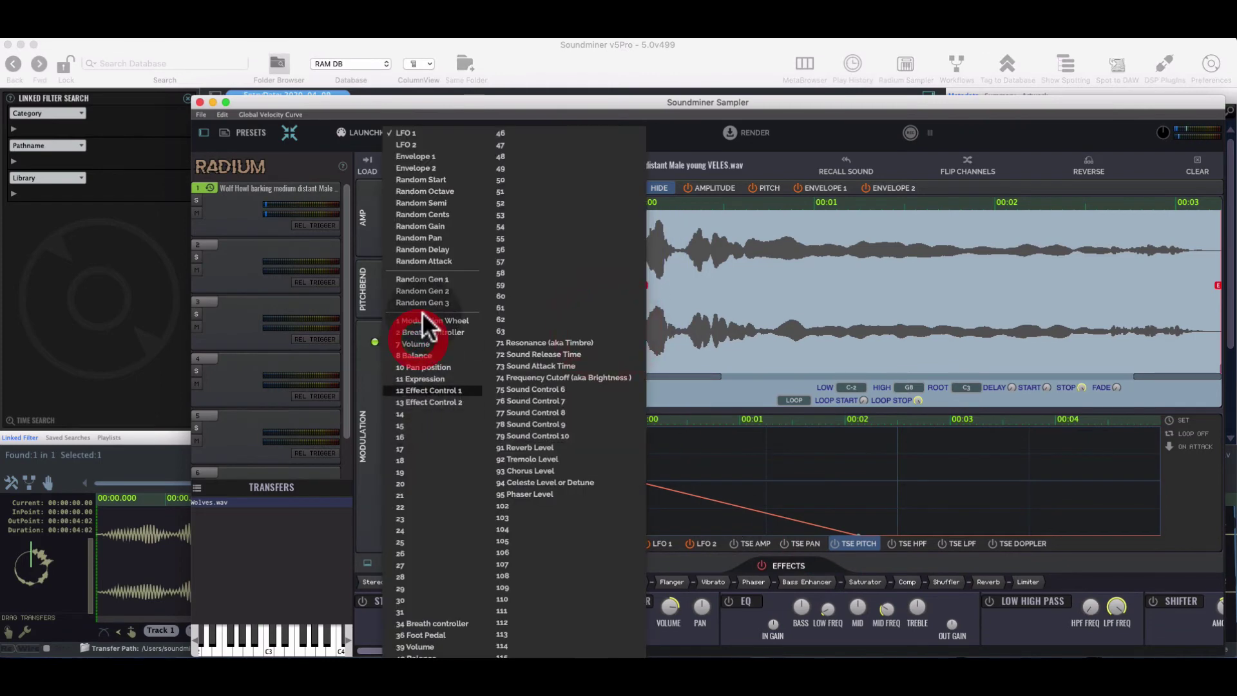
left_click(424, 279)
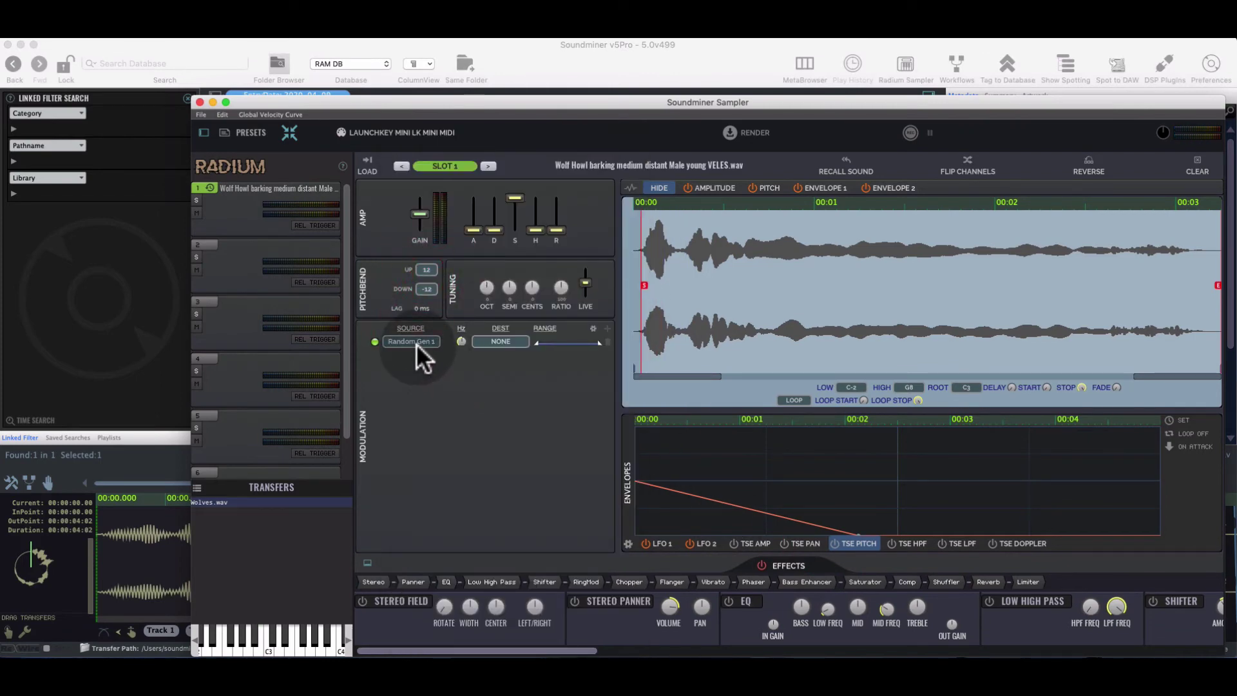
left_click(497, 341)
mouse_move(508, 367)
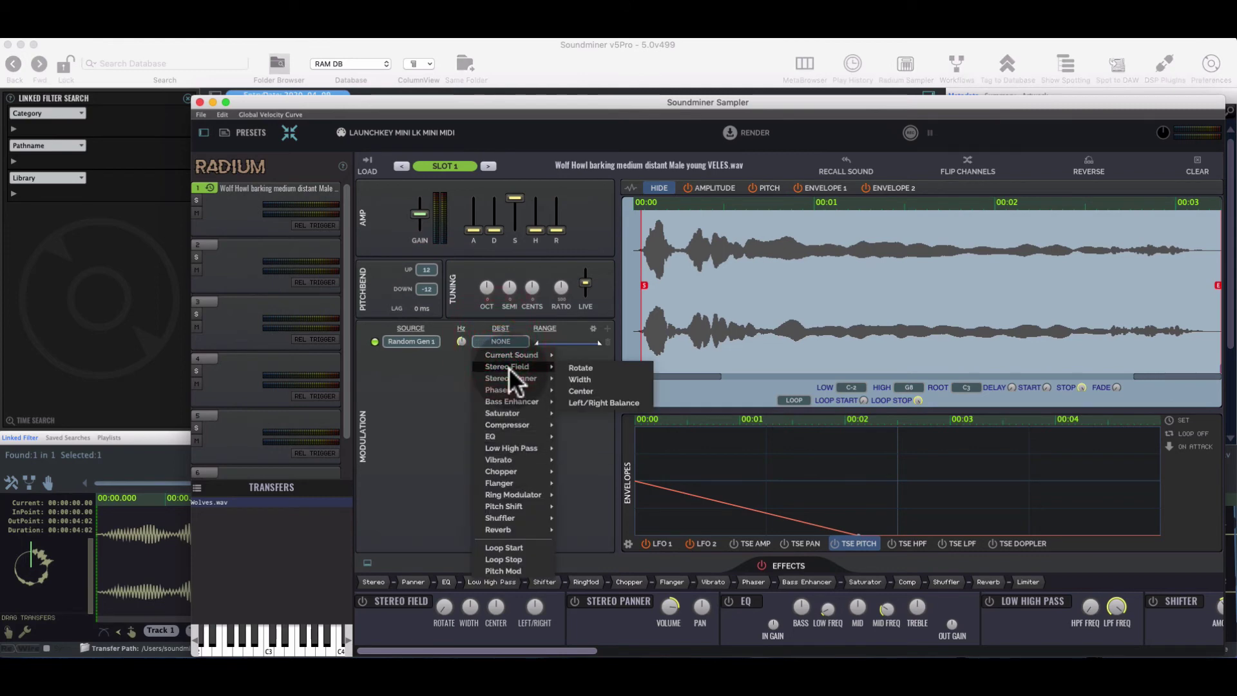
mouse_move(509, 507)
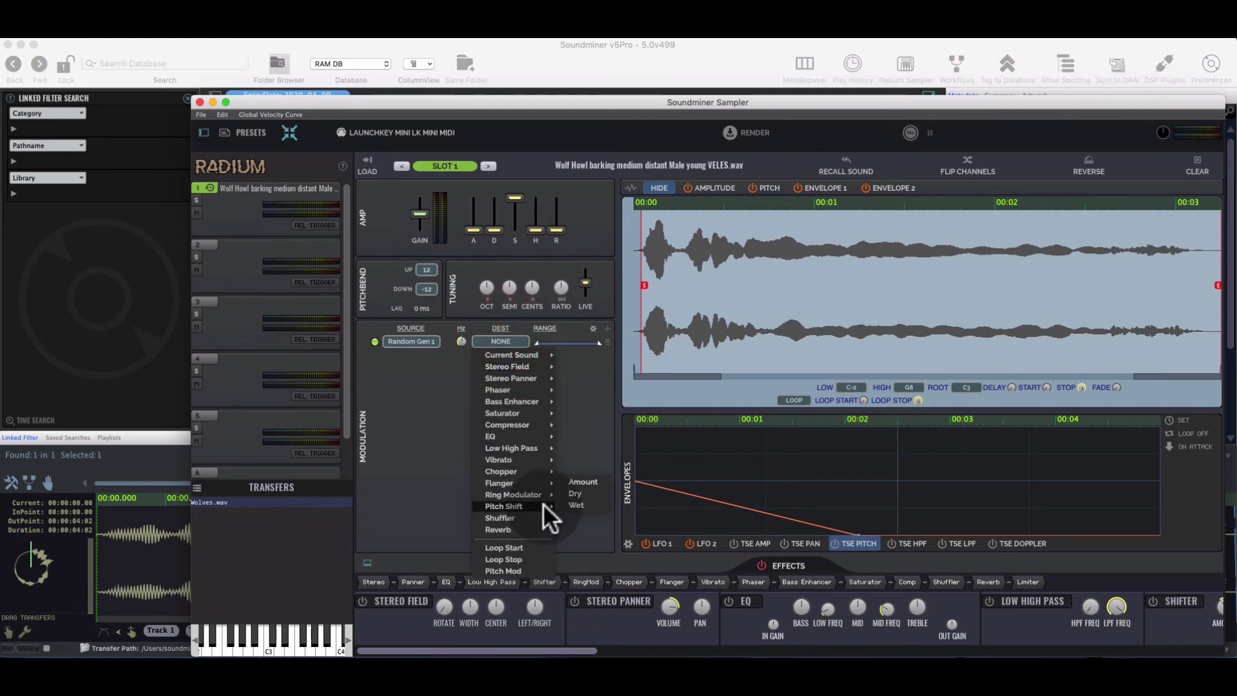
left_click(585, 482)
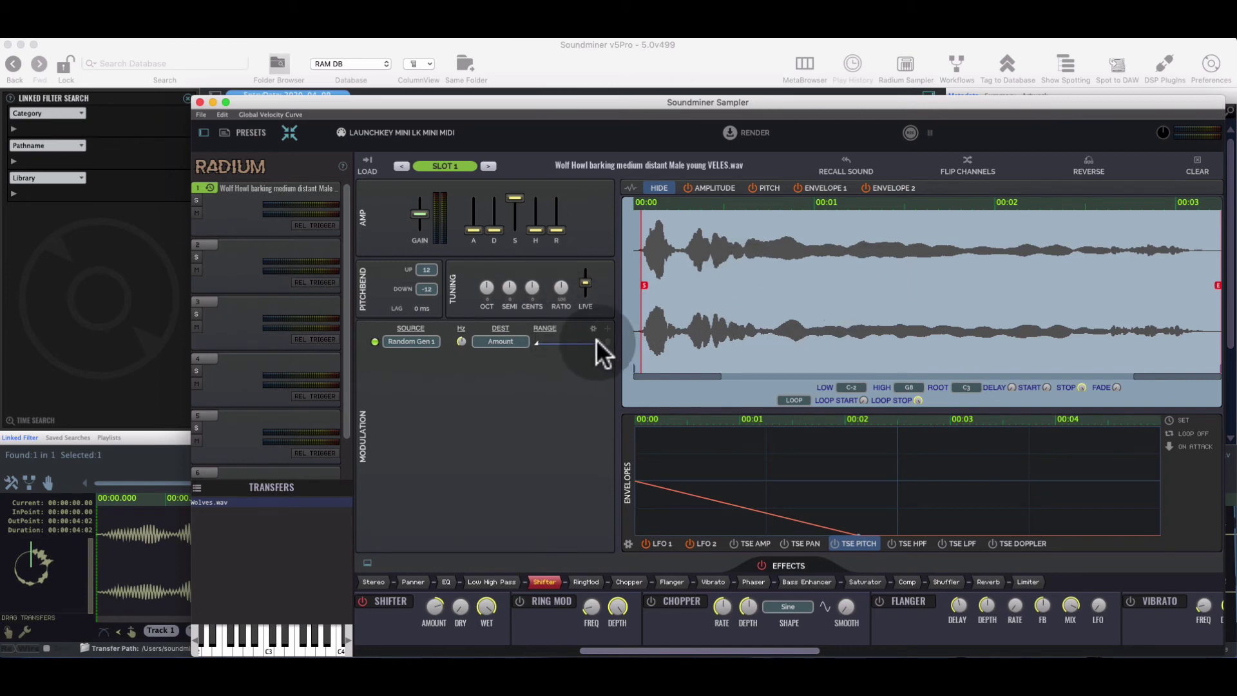
Widen the modulation range and raise the random generator's rate
left_click(566, 343)
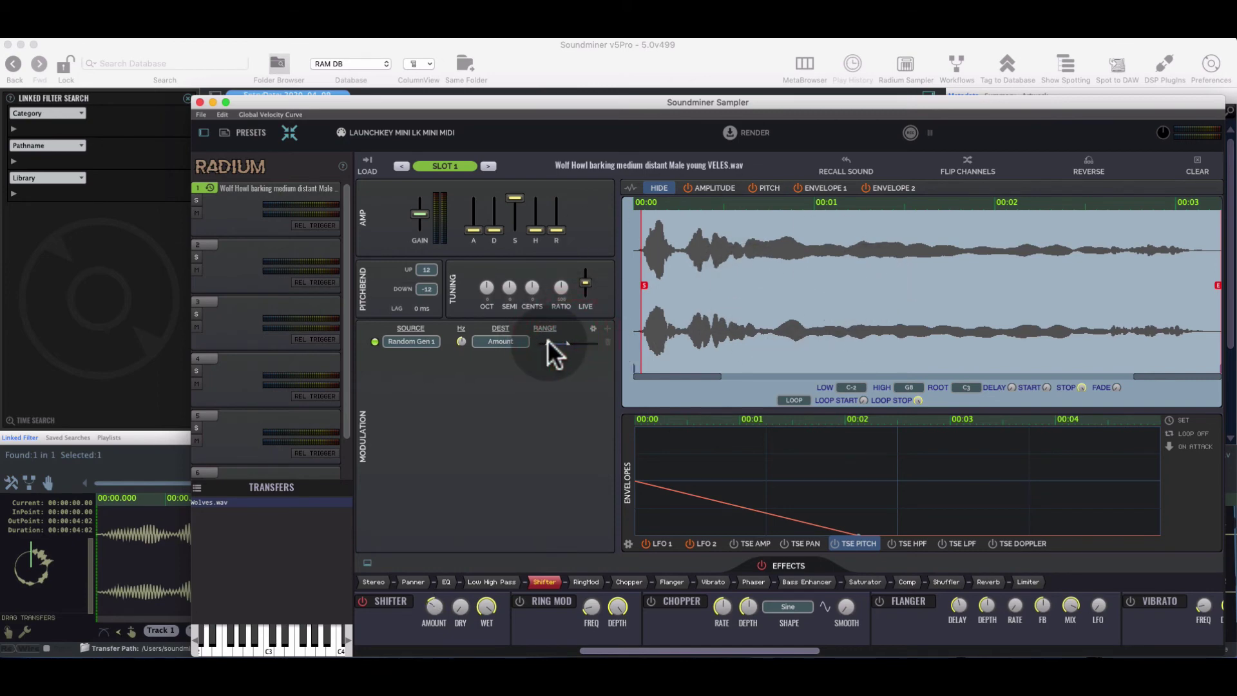
left_click(434, 607)
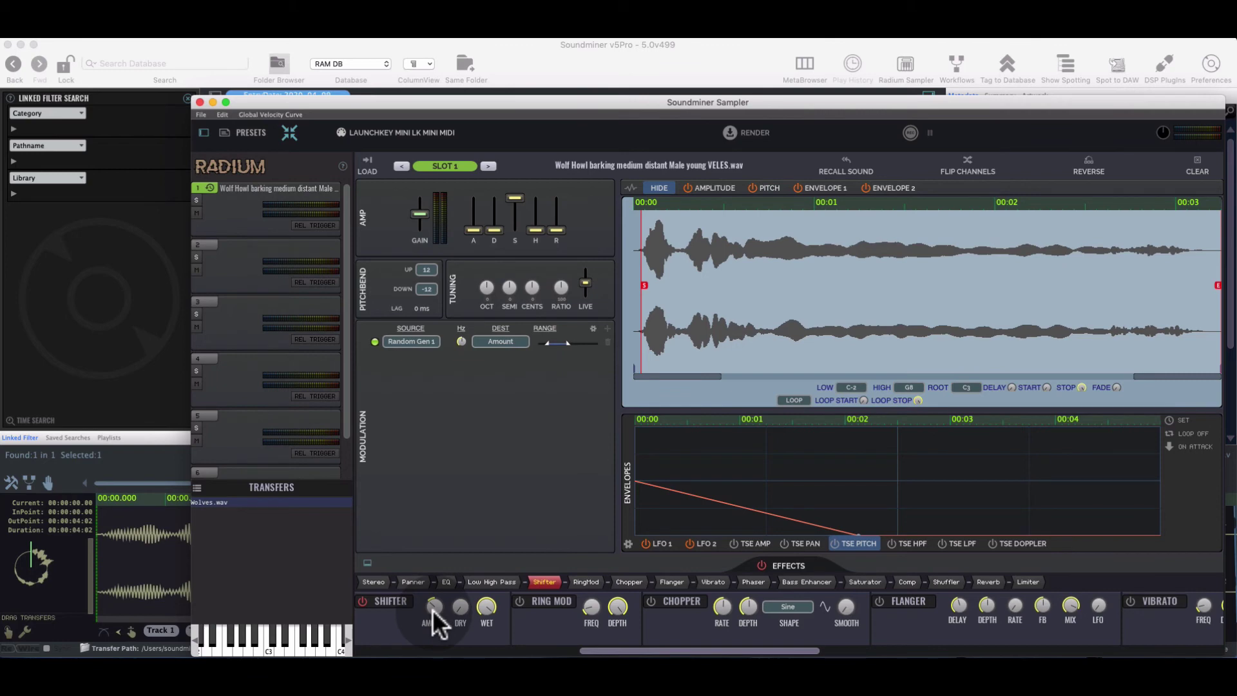
left_click(439, 334)
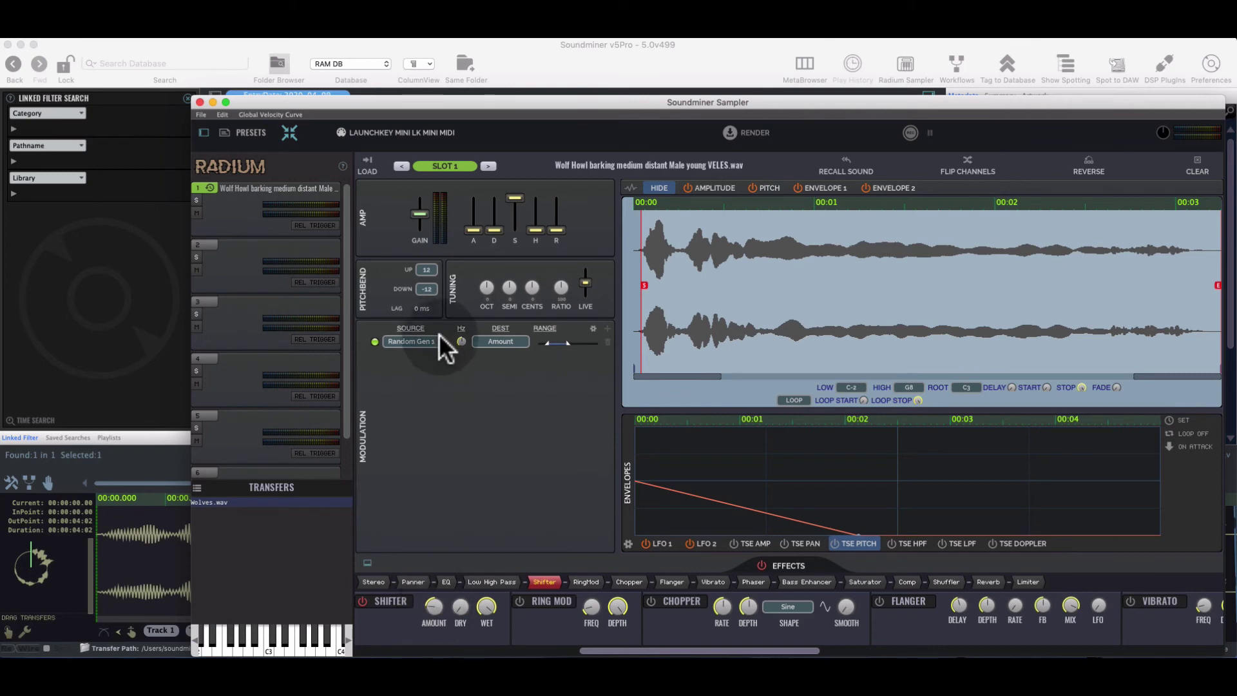
left_click_drag(460, 334, 465, 309)
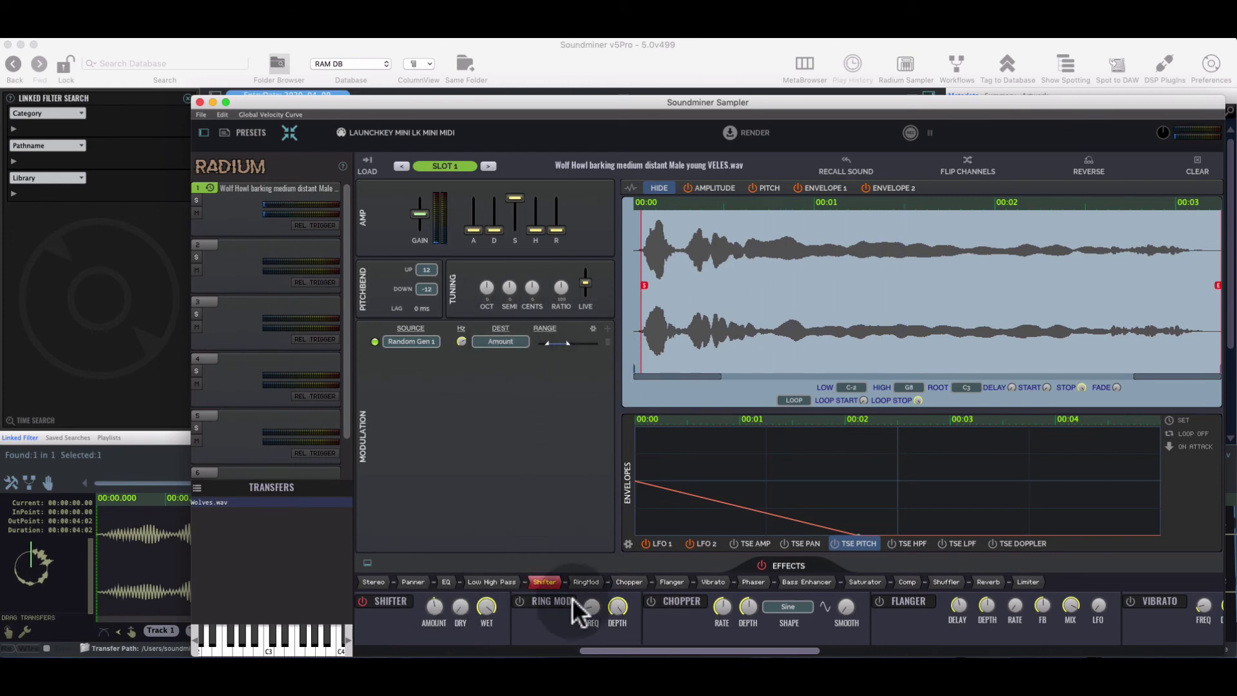
left_click(505, 338)
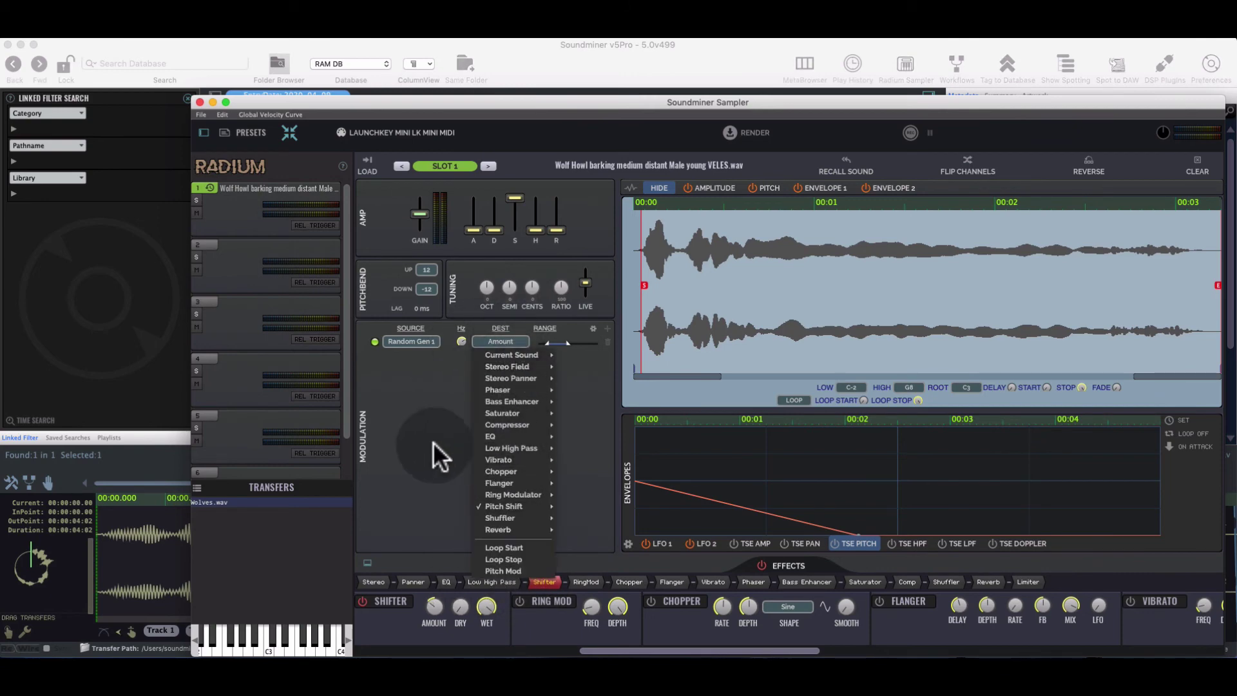
left_click(381, 417)
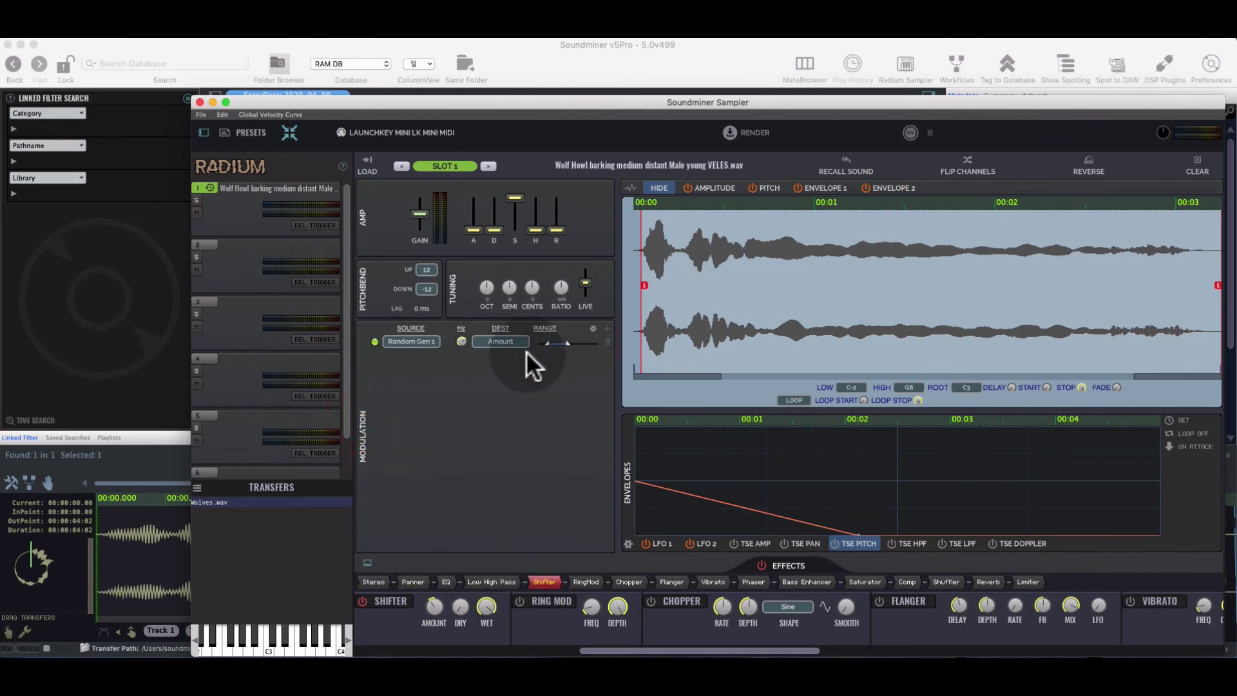
Add a second Random Gen 1 row and set the first row's rate to about 1.33 Hz
left_click(608, 329)
left_click(405, 353)
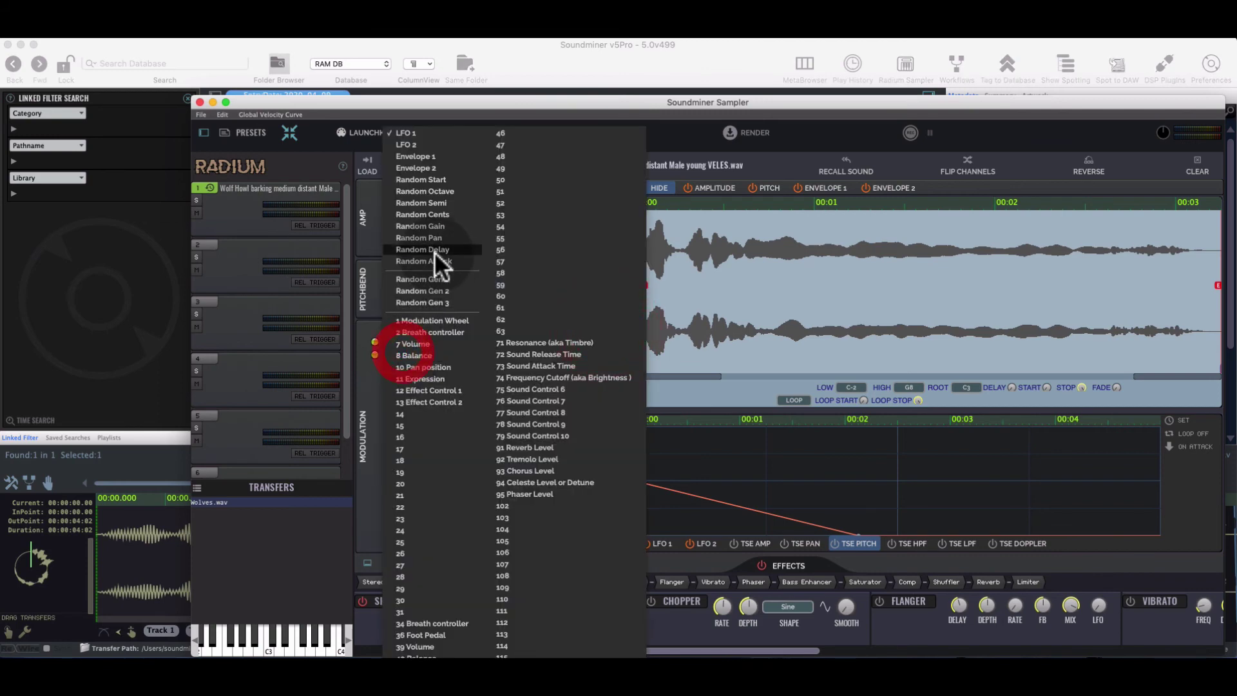
left_click(433, 278)
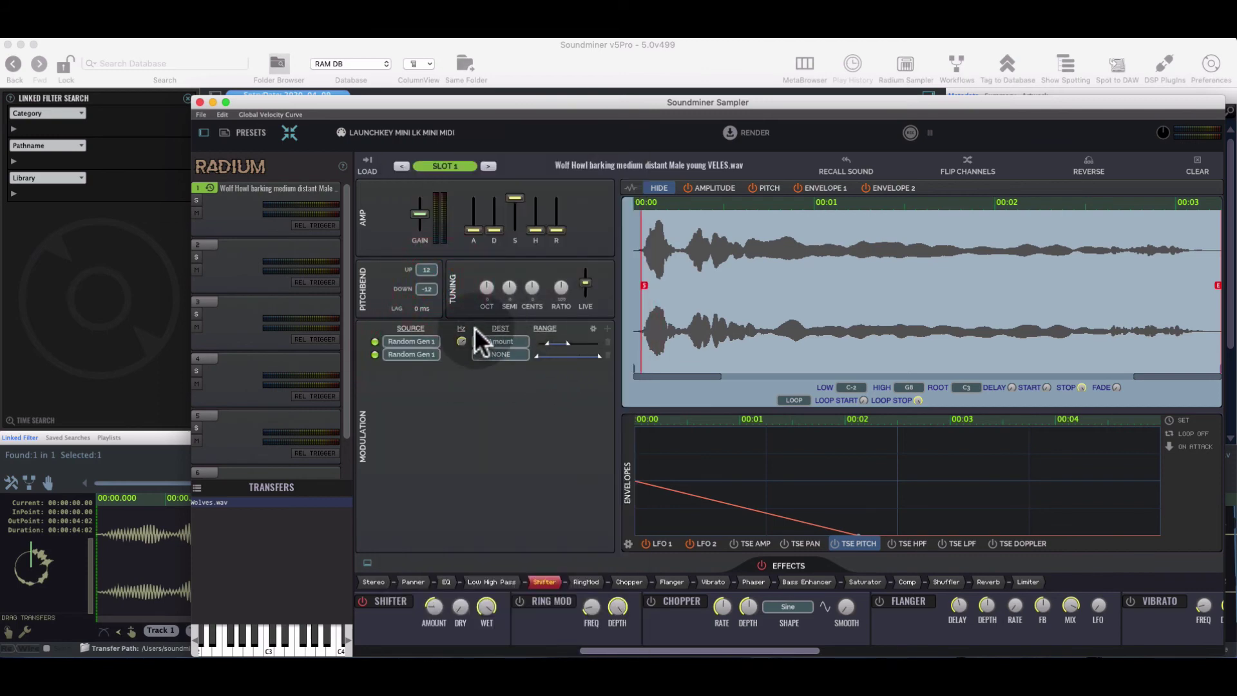
mouse_move(463, 338)
left_mouse_down()
mouse_move(460, 366)
mouse_move(465, 338)
mouse_move(467, 353)
left_mouse_up()
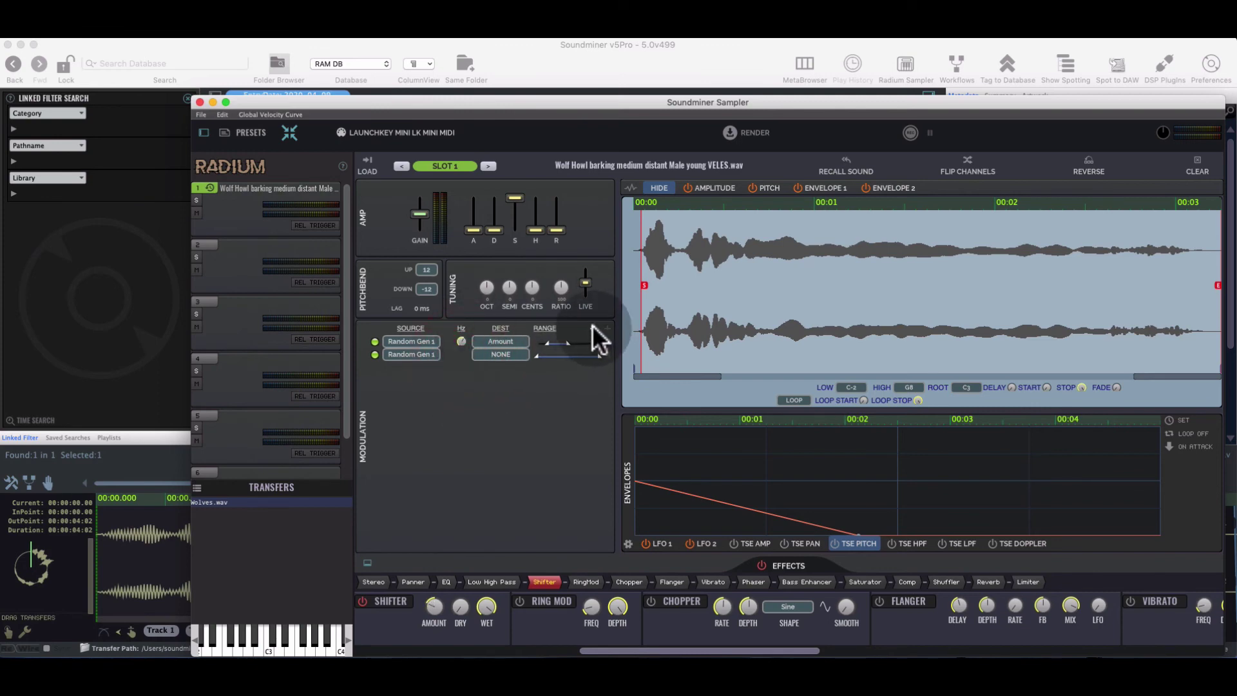
Copy slot 1's modulation settings via the gear menu and paste them into slot 2
left_click(593, 326)
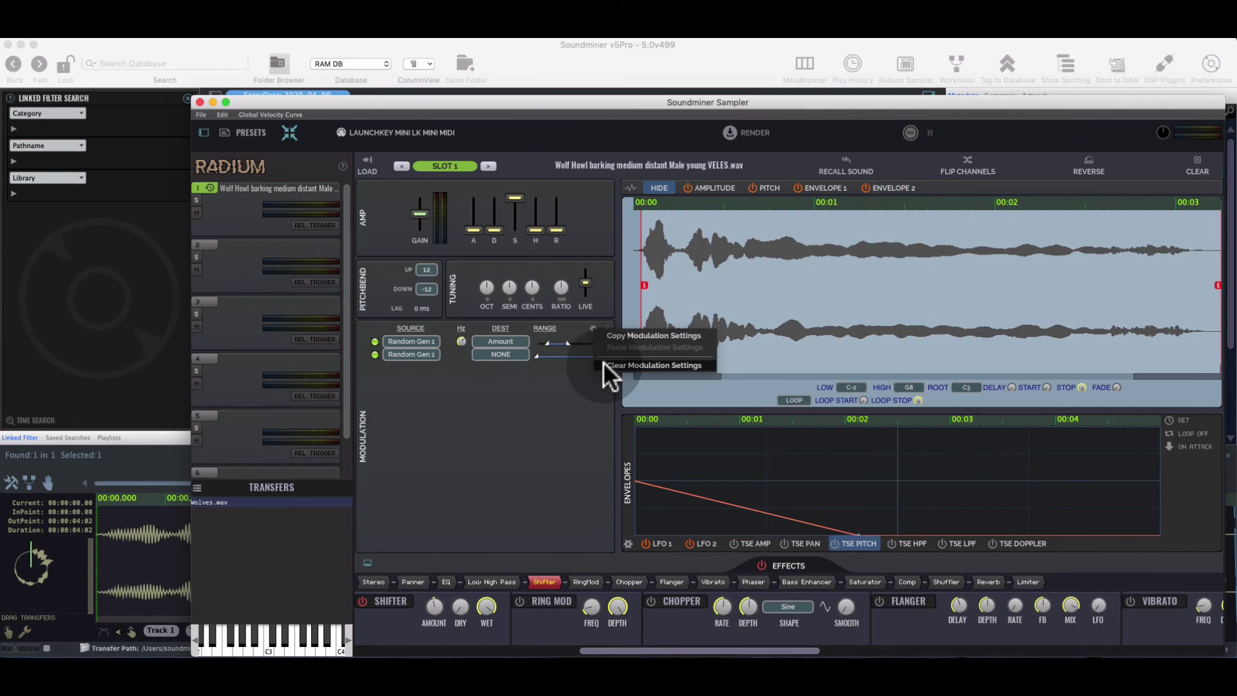
left_click(556, 394)
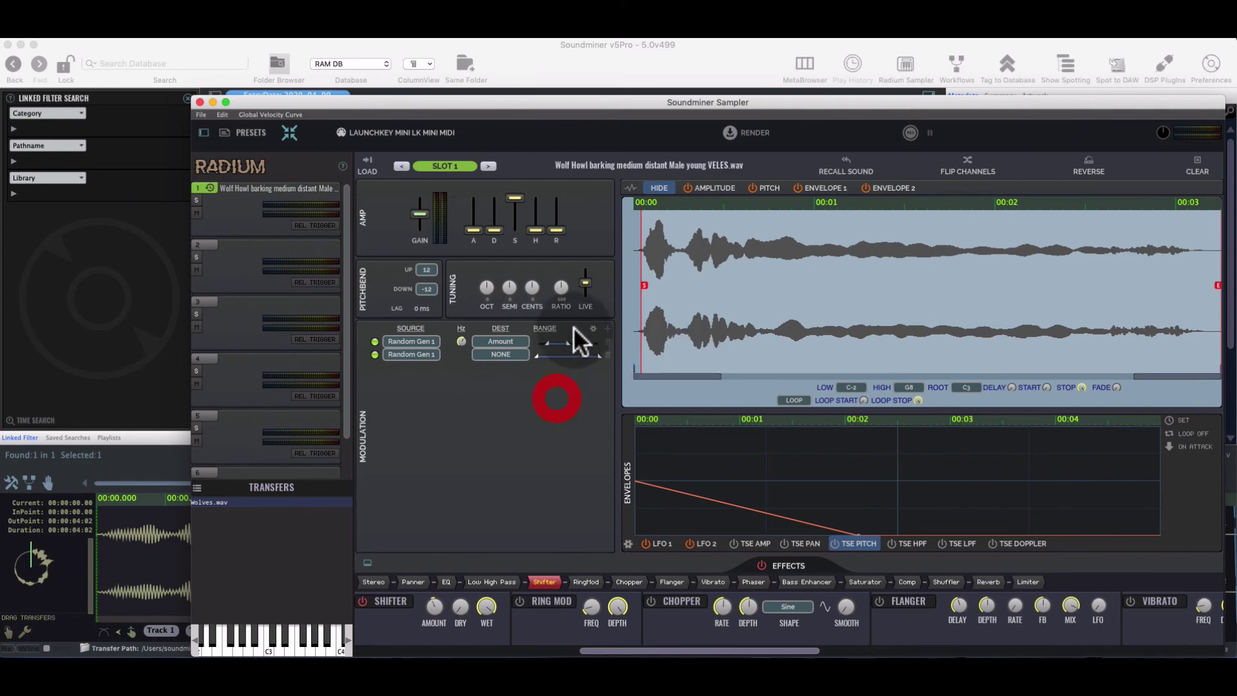
left_click(593, 327)
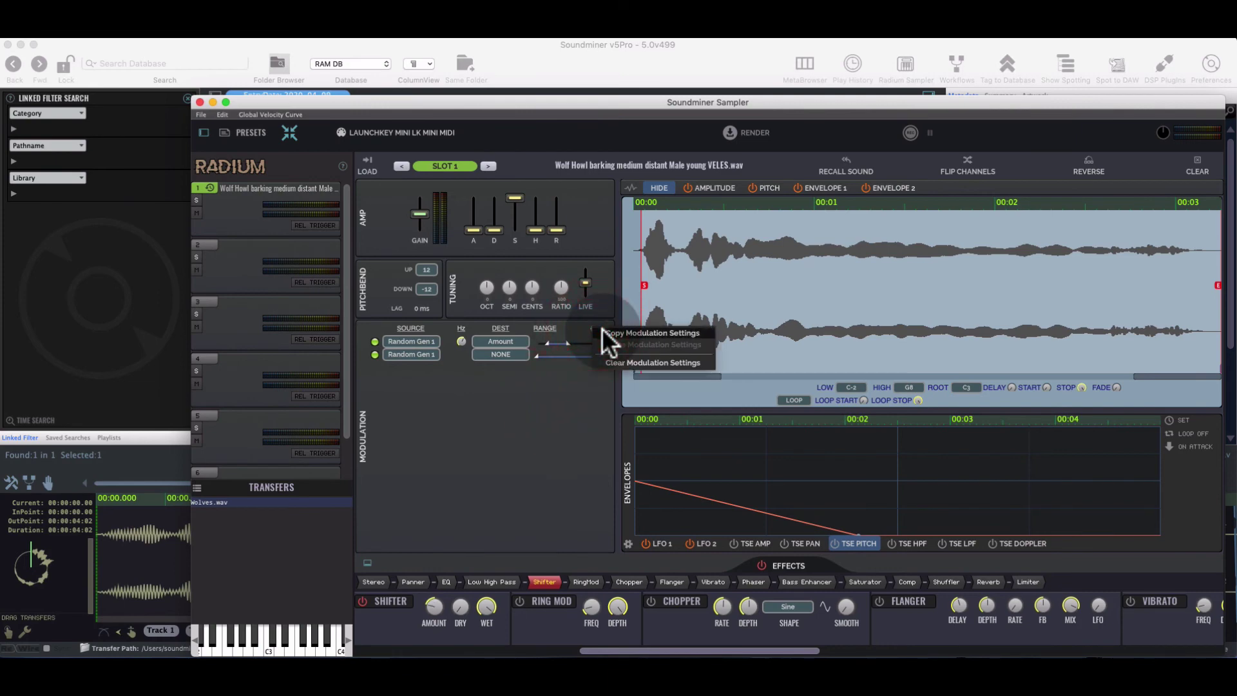
left_click(602, 330)
left_click(239, 265)
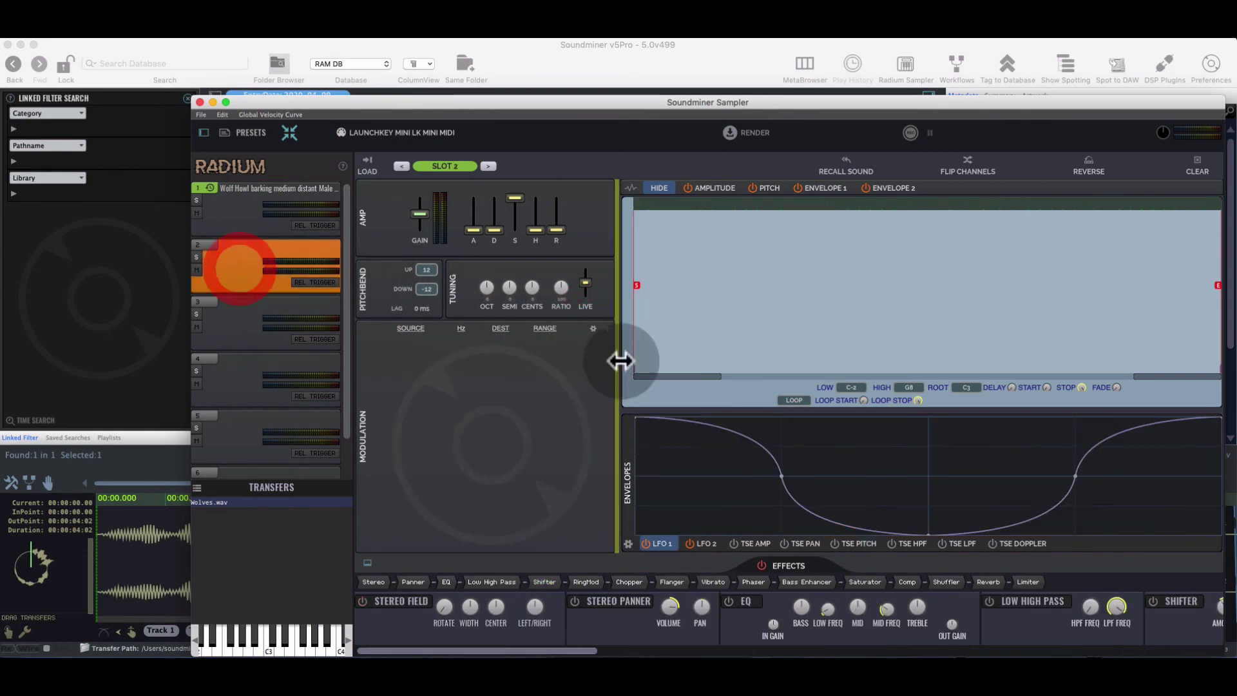
left_click(593, 327)
left_click(605, 344)
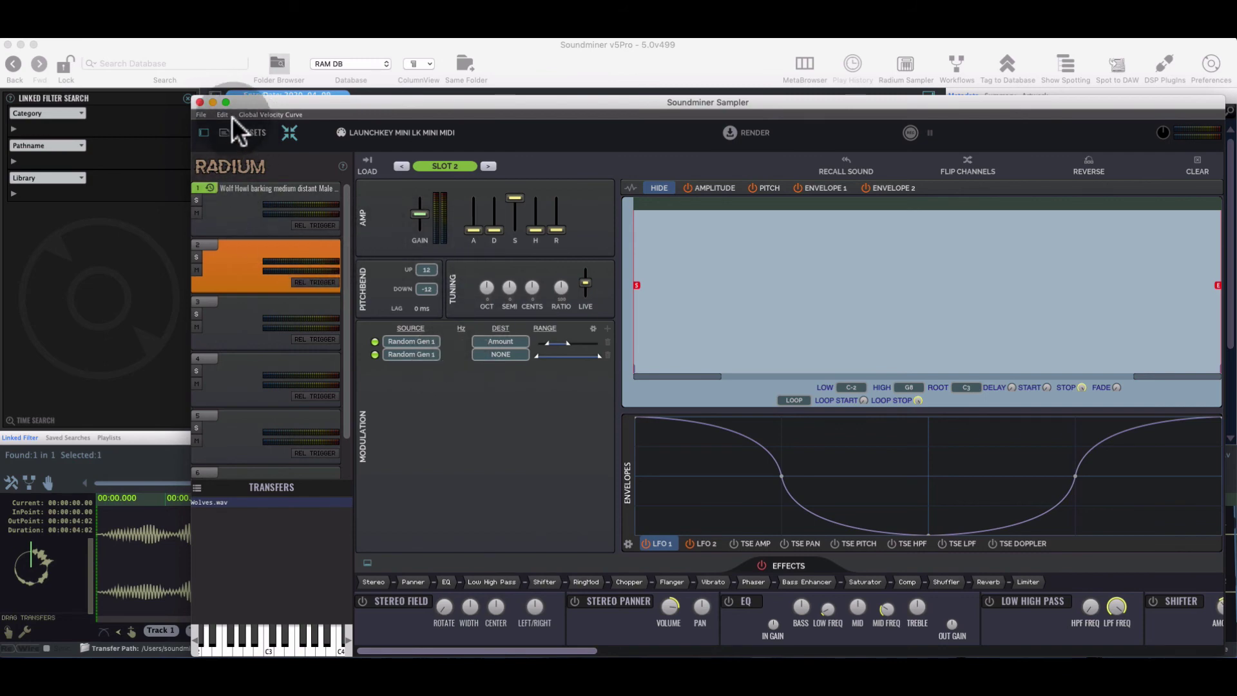
Load the Structural Troubles 1.radium preset from the preset browser
left_click(257, 132)
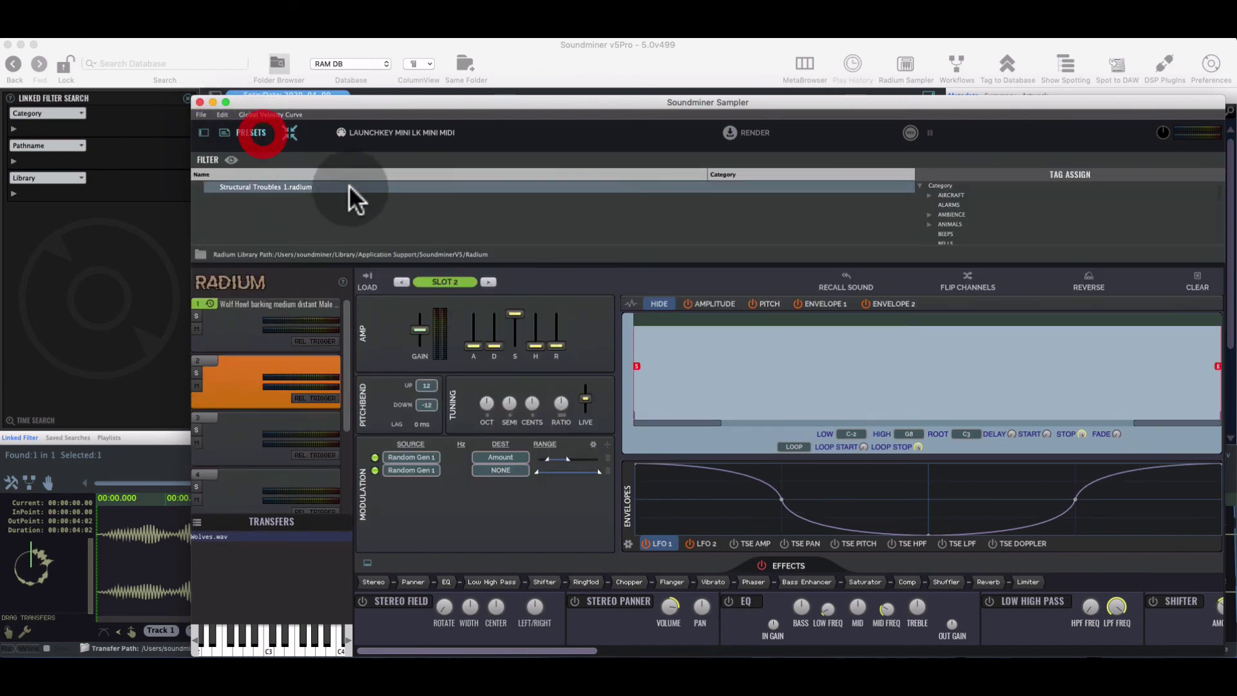
left_click(288, 188)
double_click(325, 187)
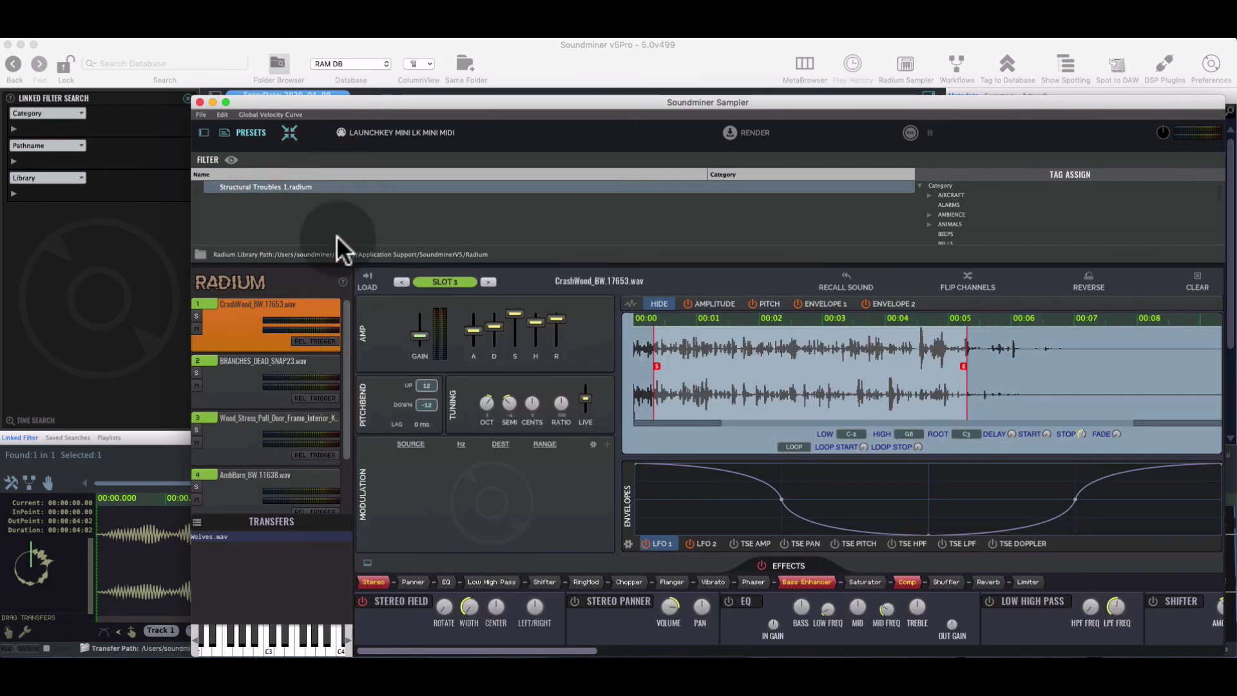
left_click(251, 133)
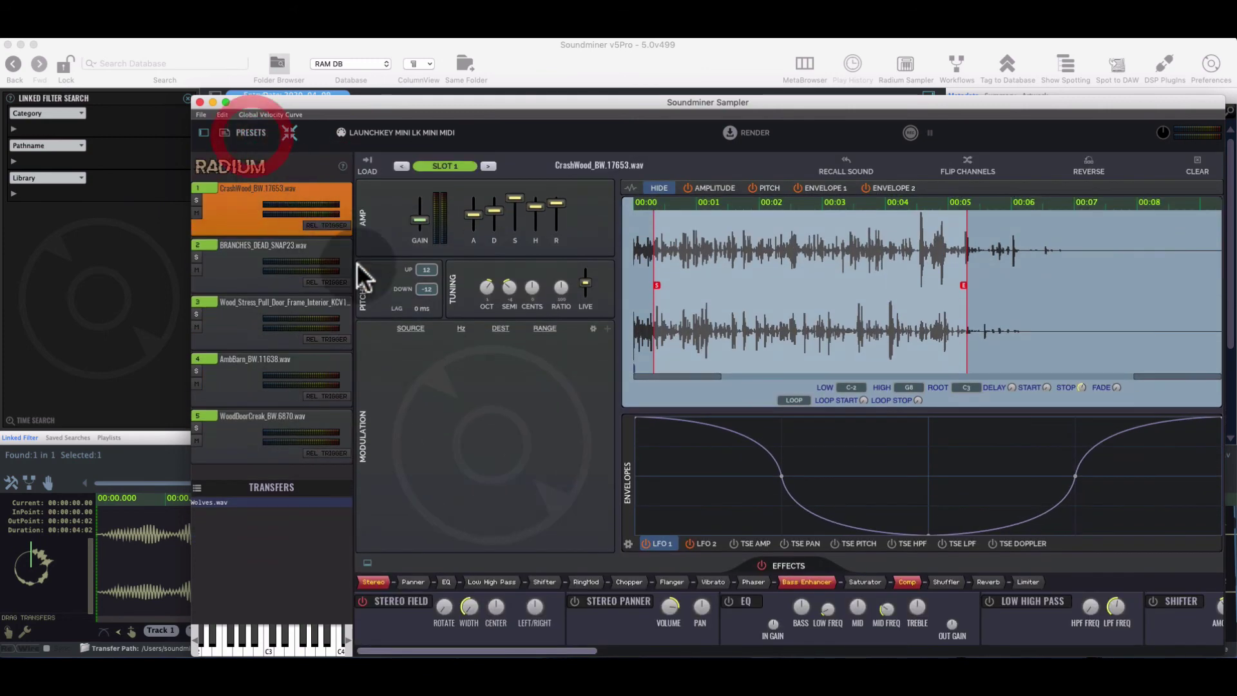
Compare BRANCHES_DEAD_SNAP23 in slot 2 with CrashWood in slot 1
left_click(251, 260)
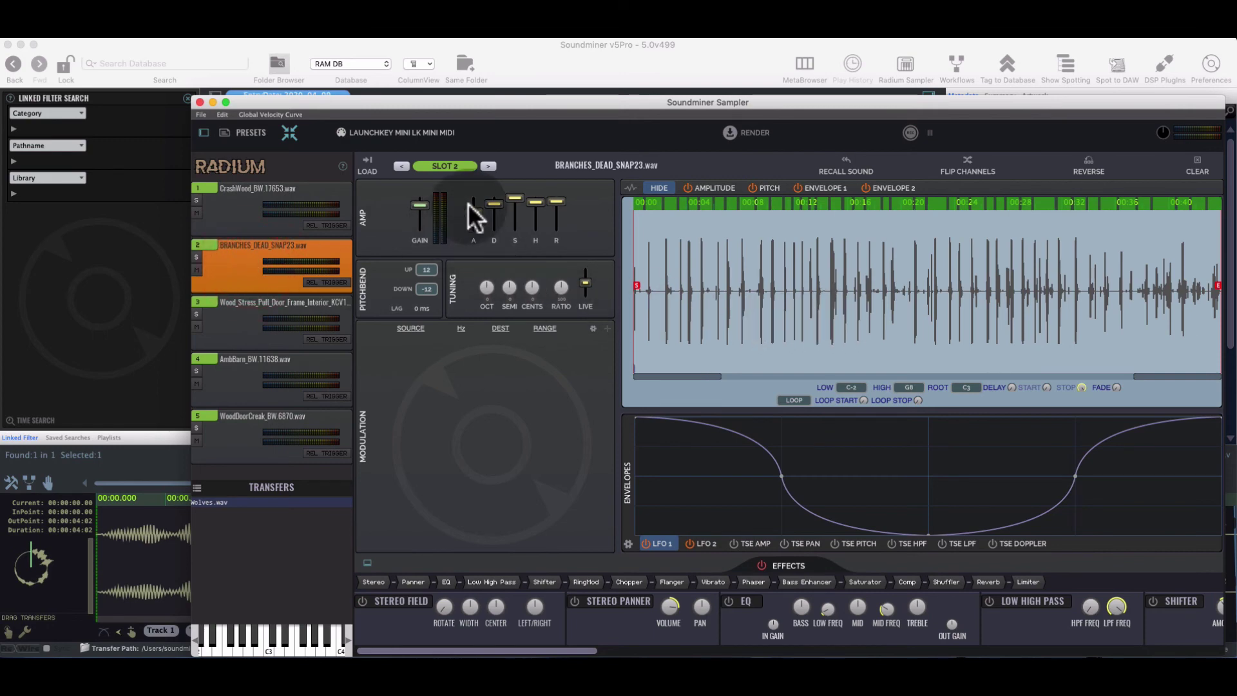
left_click(246, 215)
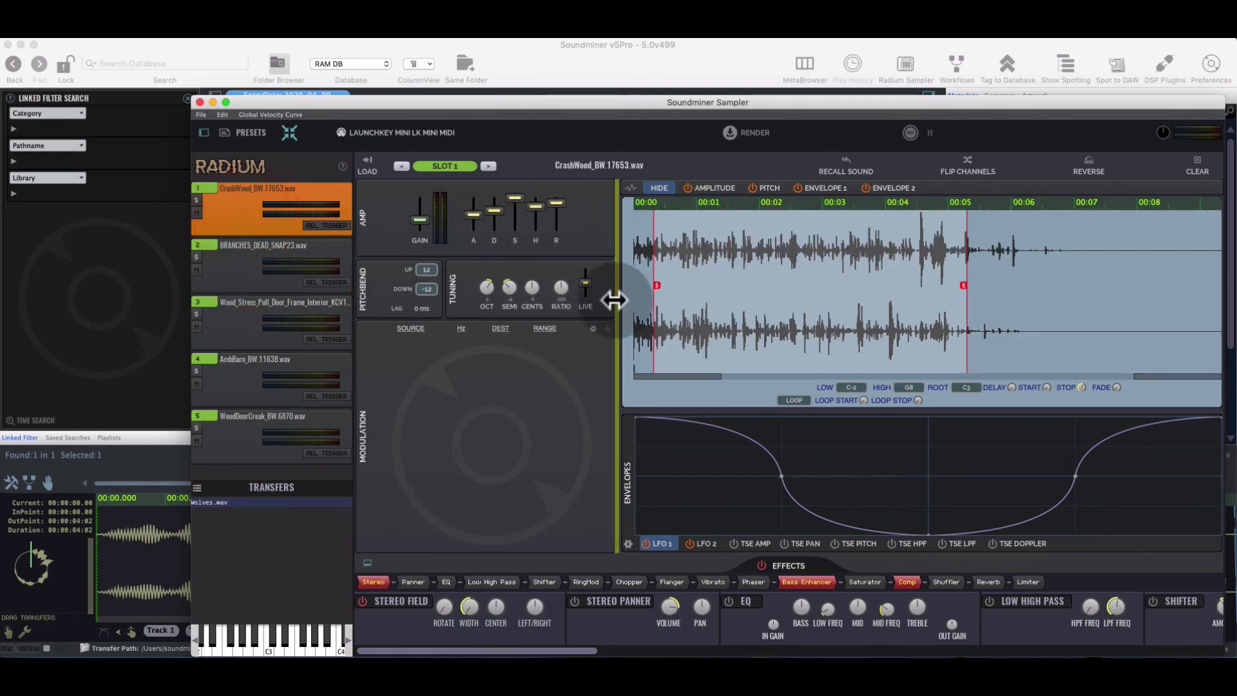
left_click(223, 275)
left_click(234, 230)
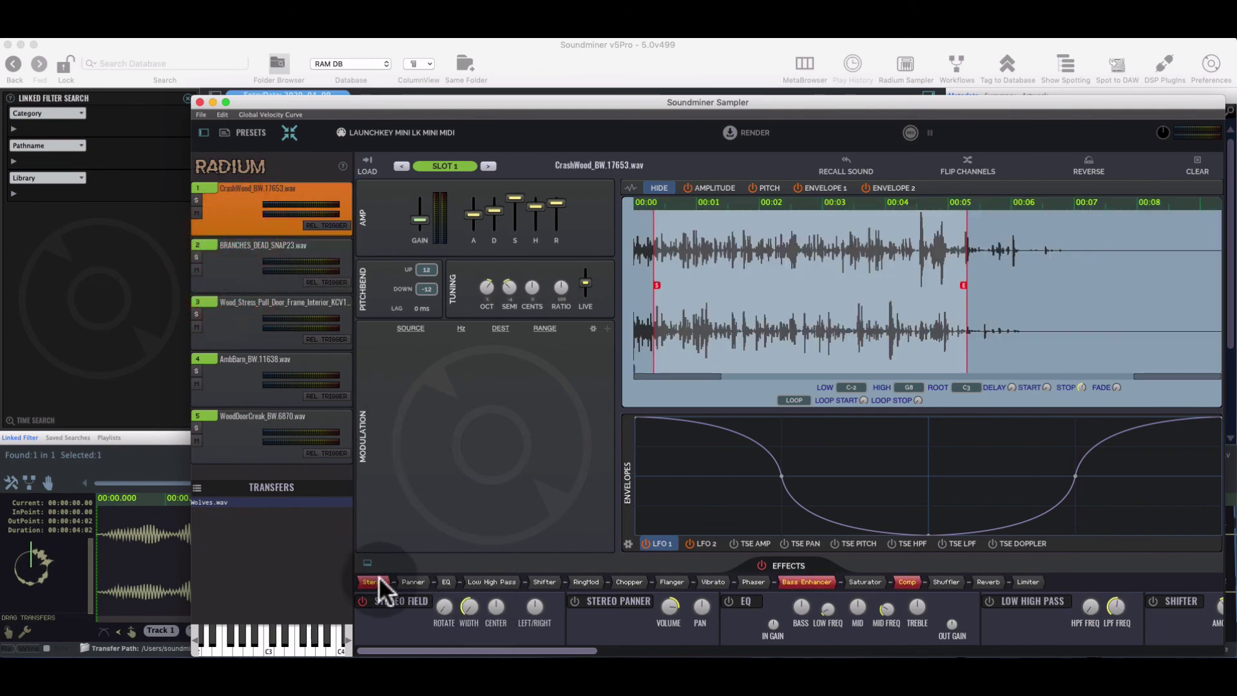
Copy all of slot 1's parameters and paste them into slot 2
left_click(230, 191)
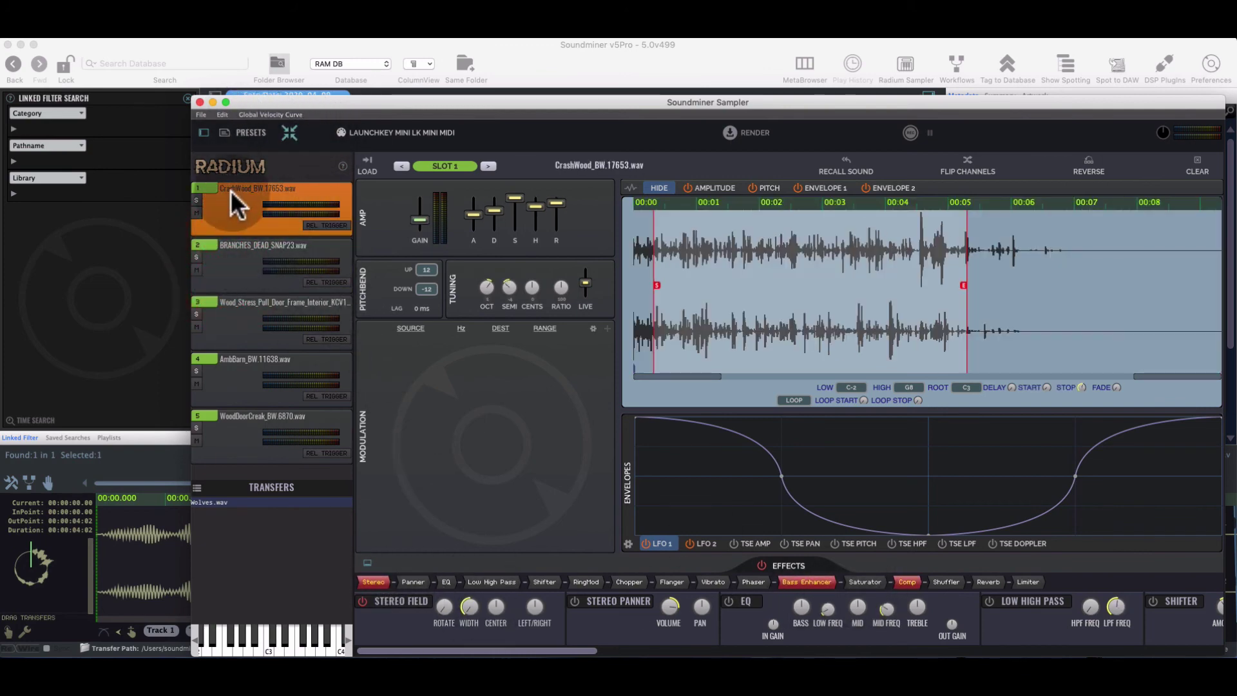
left_click(222, 114)
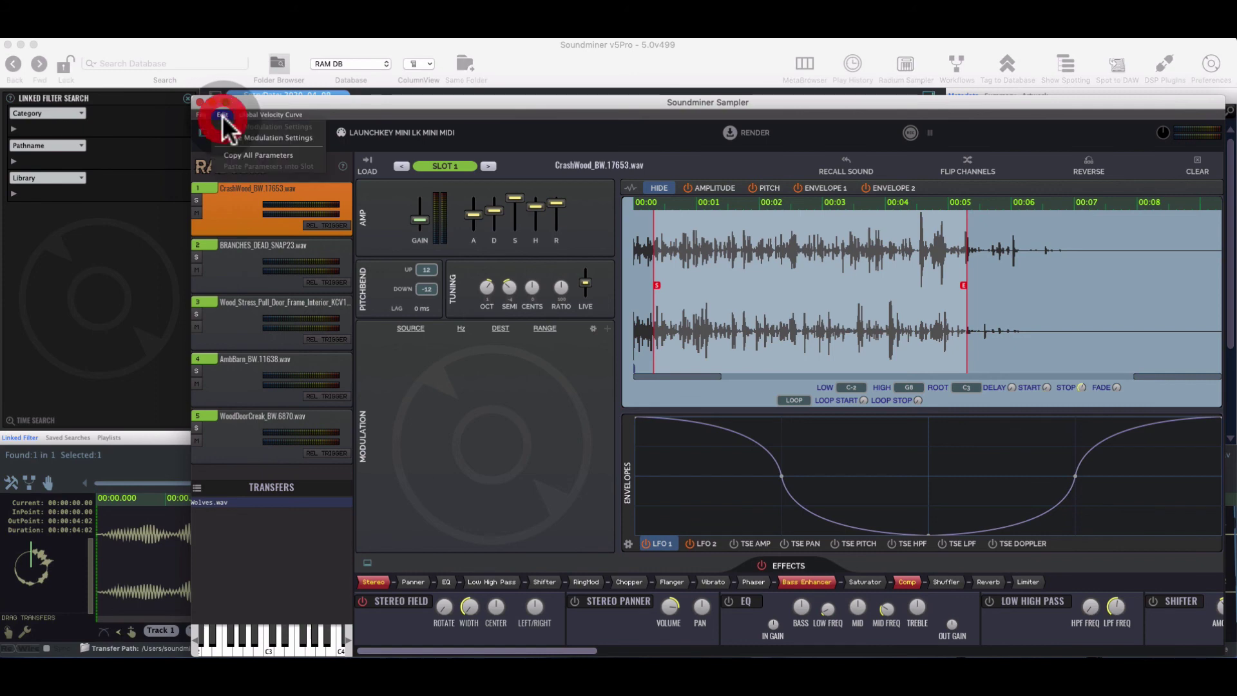
left_click(223, 150)
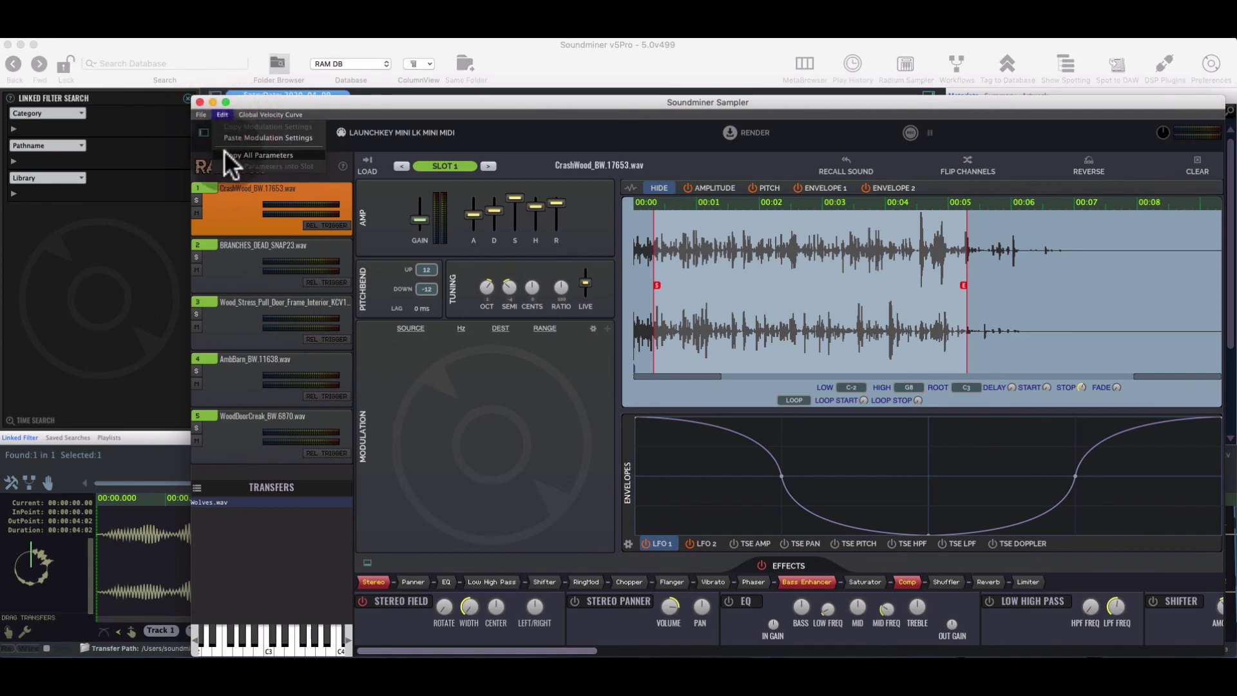
left_click(232, 256)
left_click(223, 115)
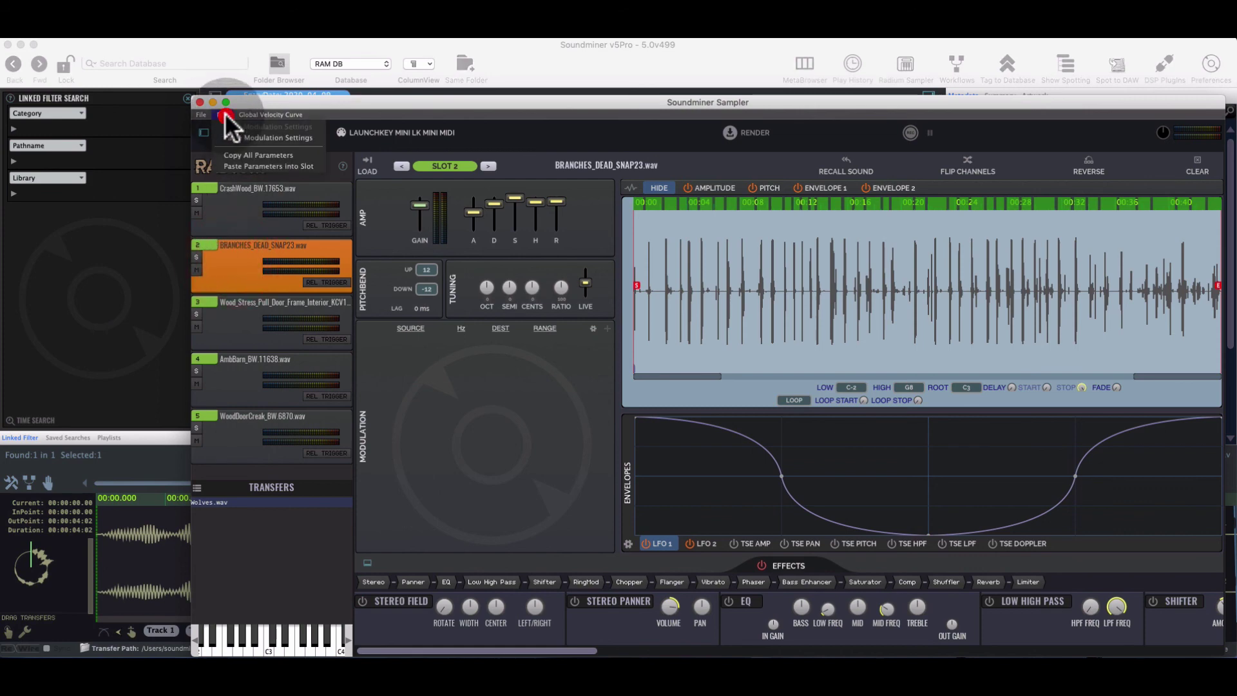
left_click(238, 162)
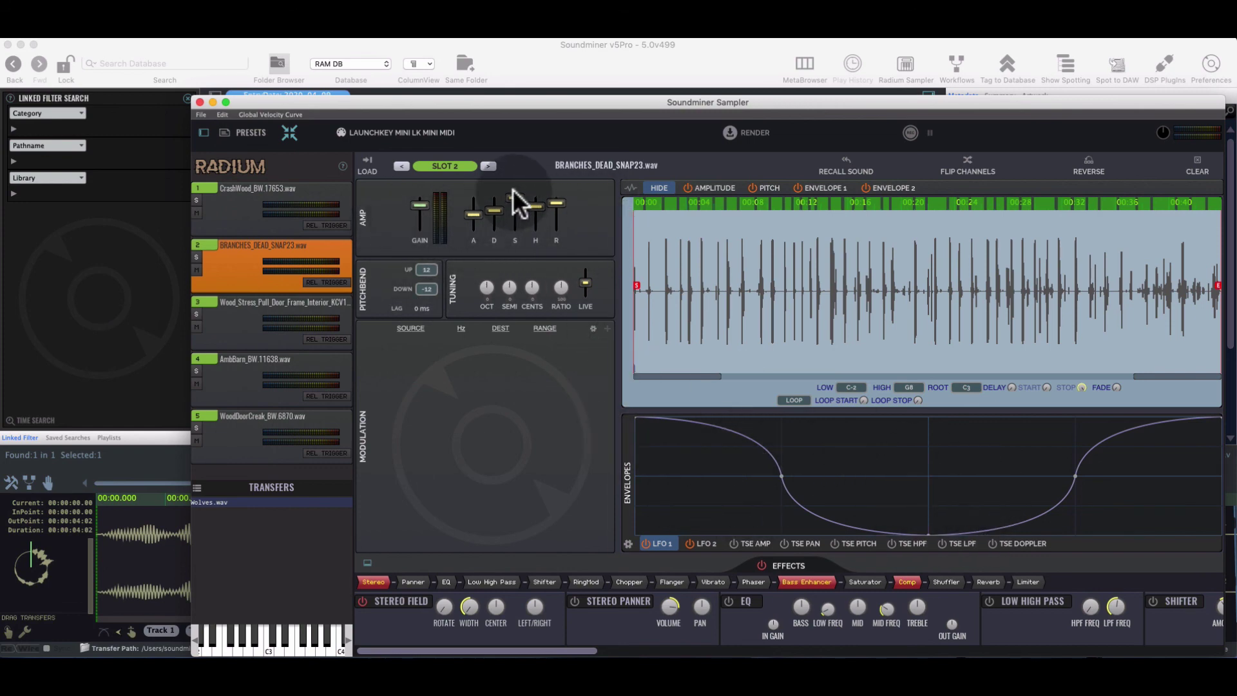
Review slot 2's amplitude, pitch and envelope 1 views, then return to slot 1's CrashWood
left_click(720, 186)
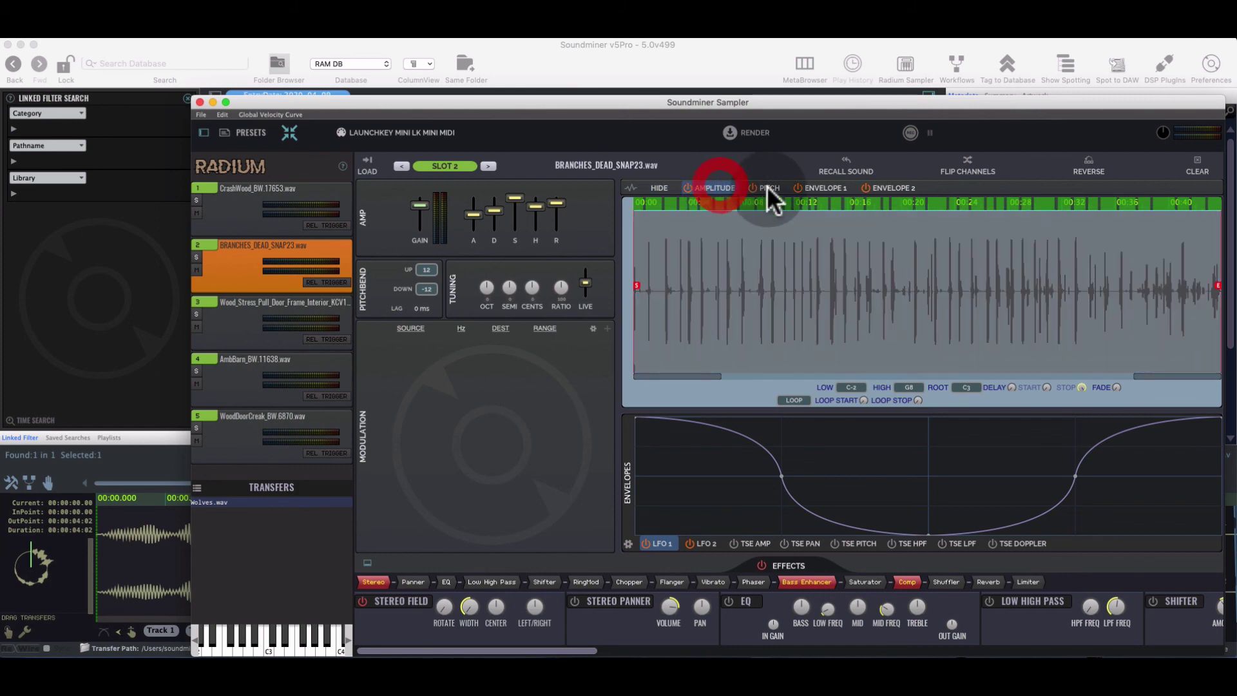
left_click(768, 187)
left_click(827, 187)
left_click(706, 187)
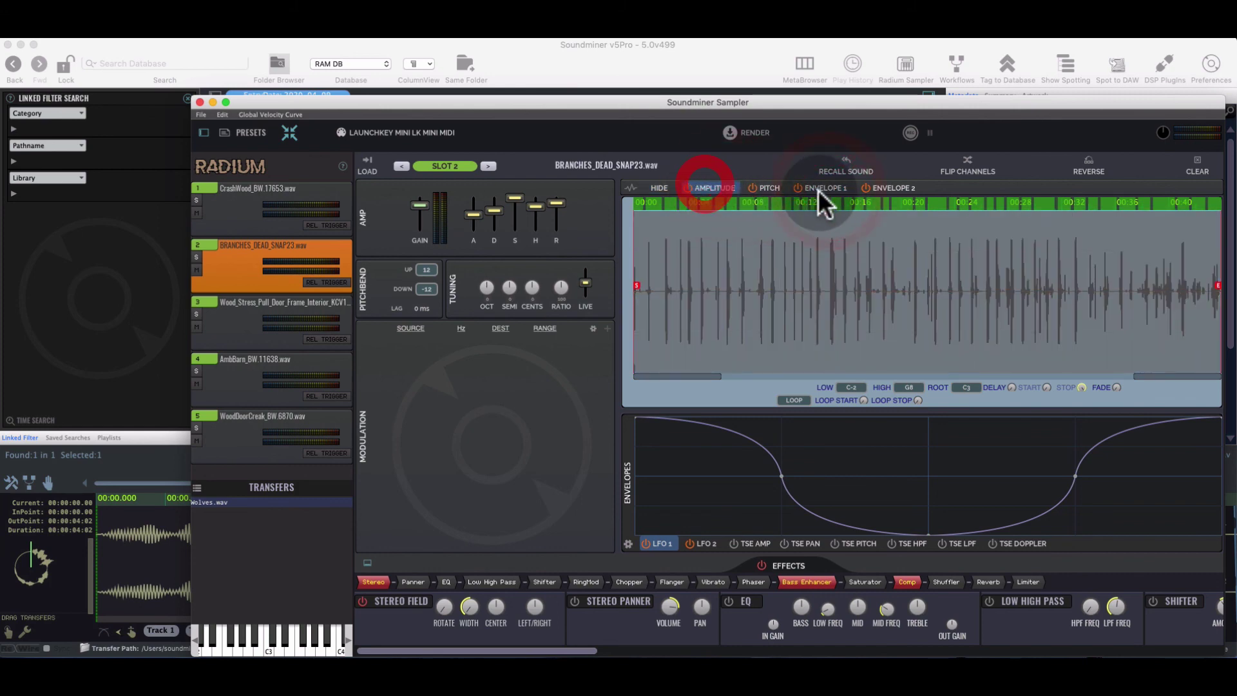
left_click(820, 188)
left_click(709, 187)
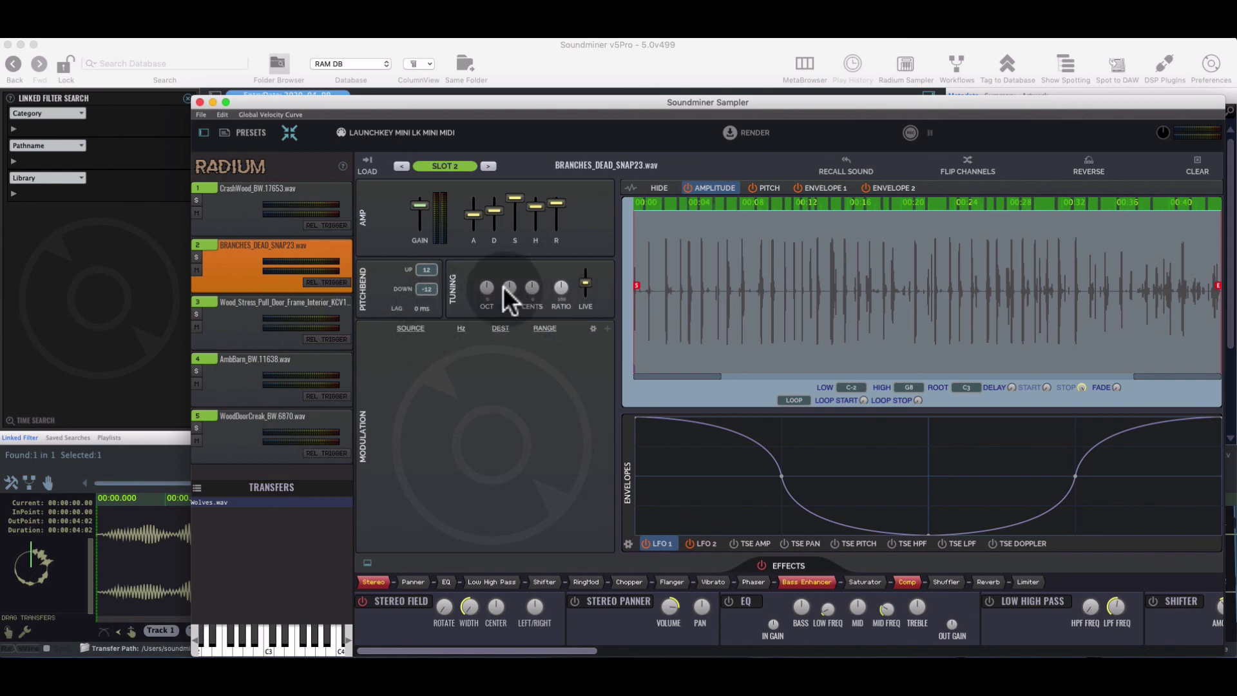
left_click(257, 201)
Draw a zigzag pitch envelope over slot 1's CrashWood waveform
left_click(767, 188)
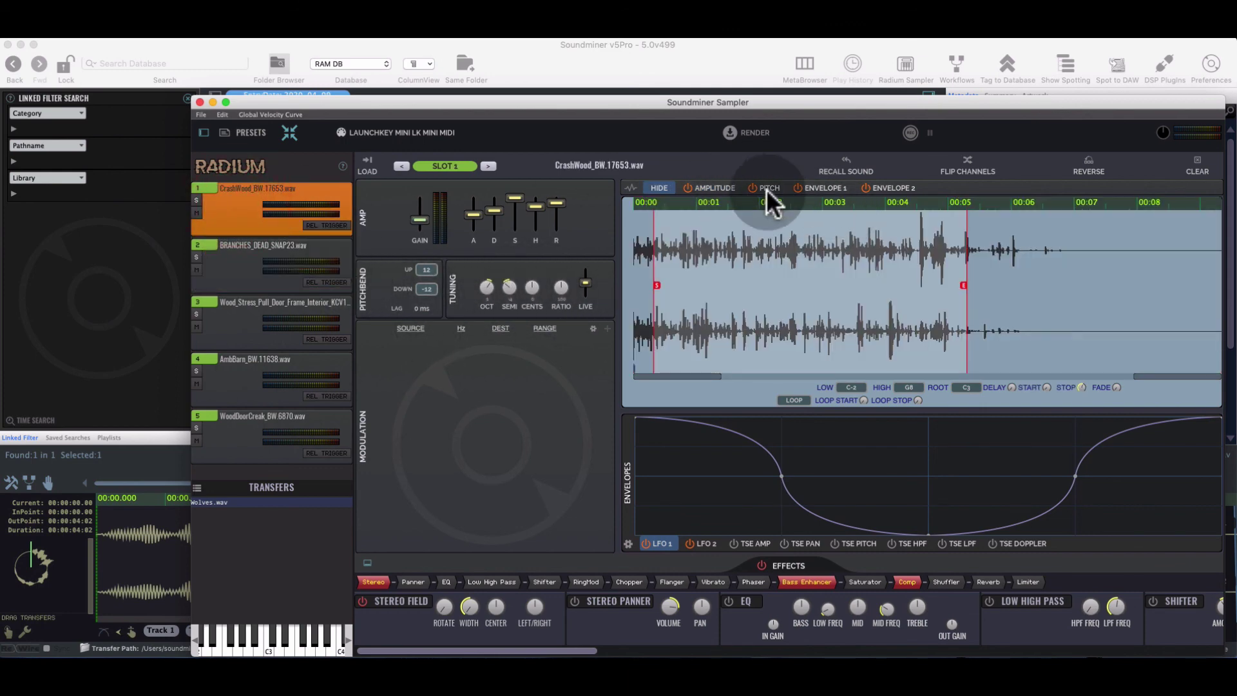
left_click_drag(696, 257, 765, 337)
left_click(769, 340)
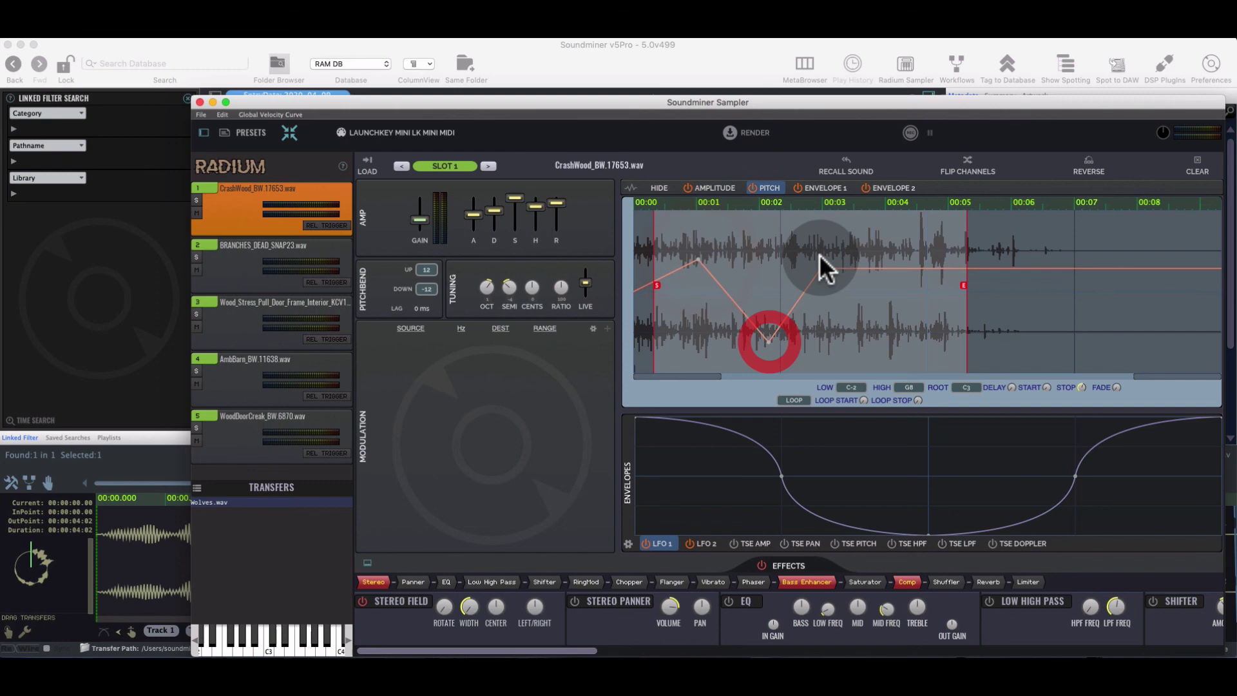
left_click(821, 267)
left_click(901, 341)
left_click(942, 305)
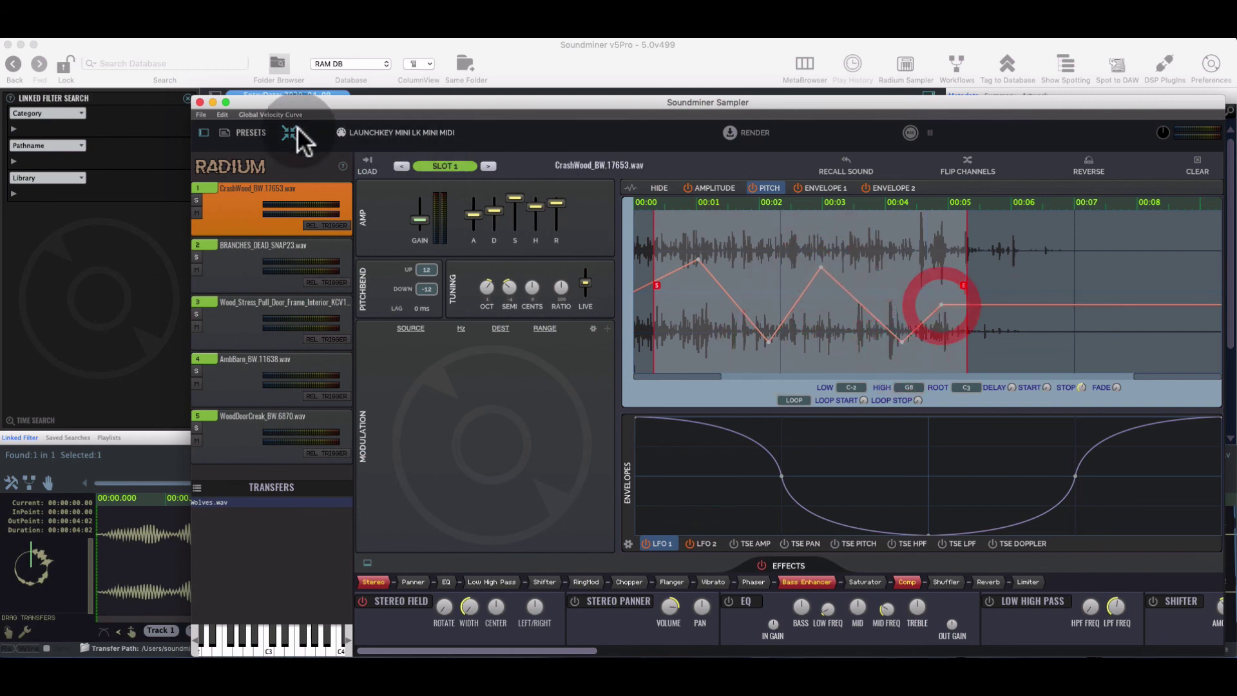
Copy all of slot 1's parameters and paste them into slot 2's BRANCHES sound, then view its pitch envelope
left_click(221, 112)
left_click(246, 153)
left_click(237, 257)
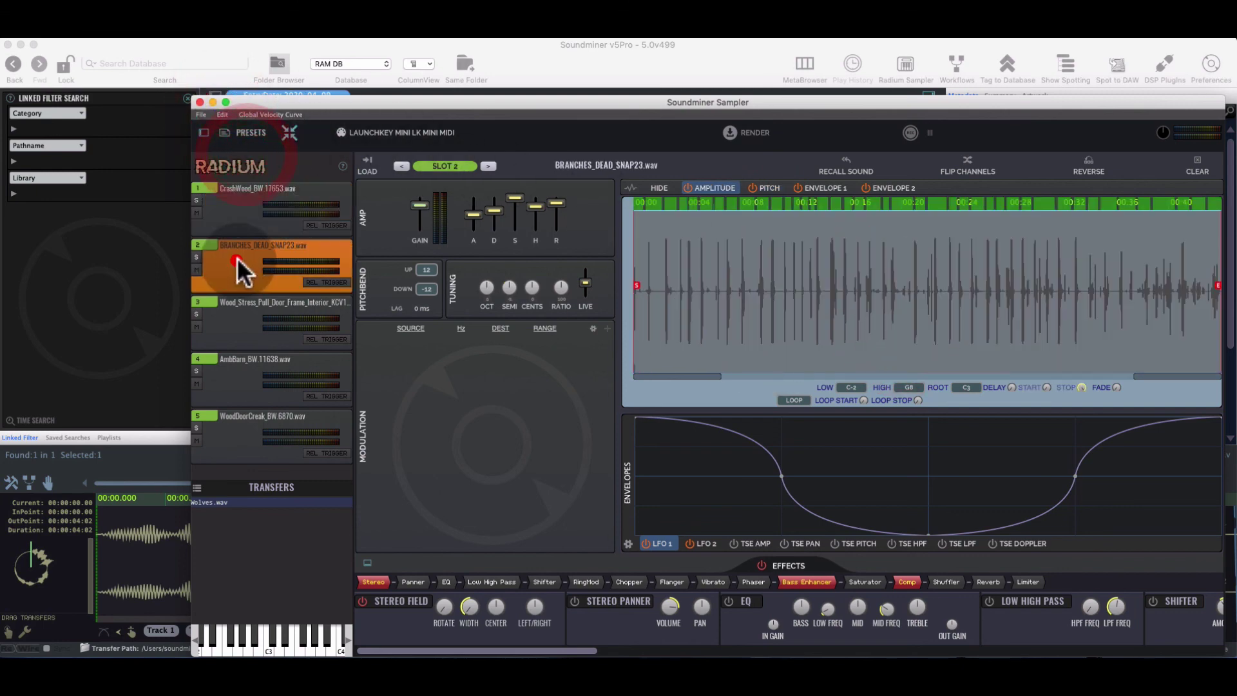
left_click(227, 113)
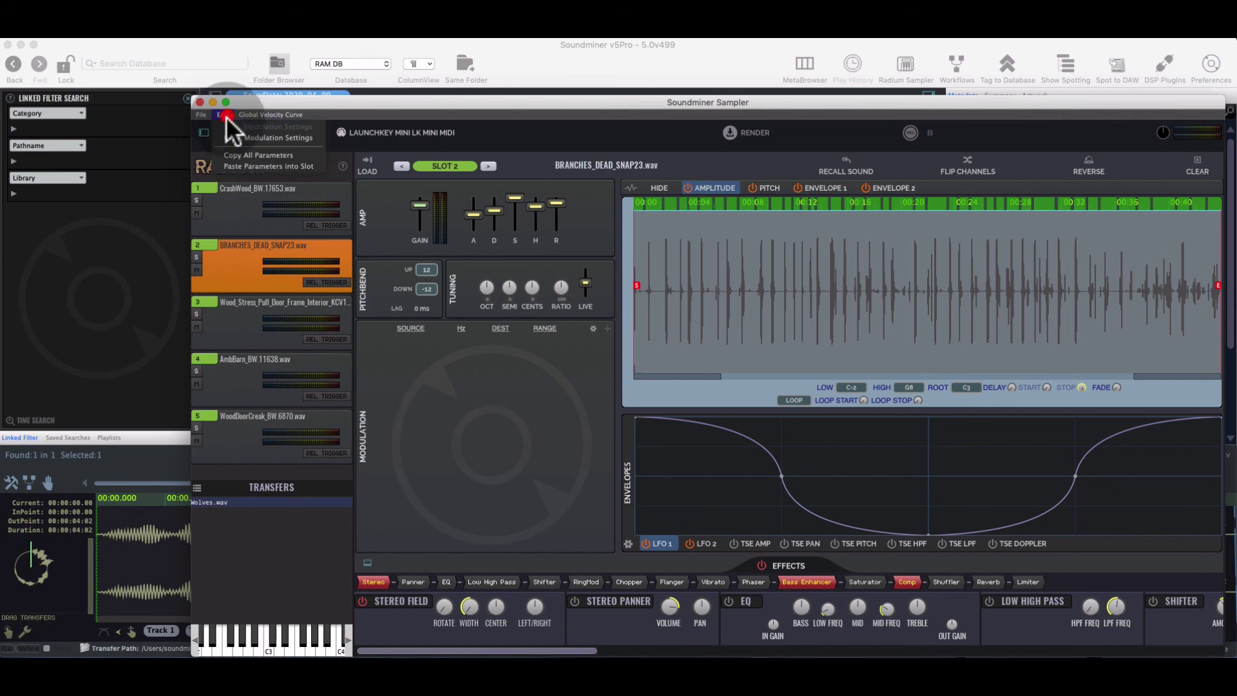
left_click(239, 166)
left_click(778, 188)
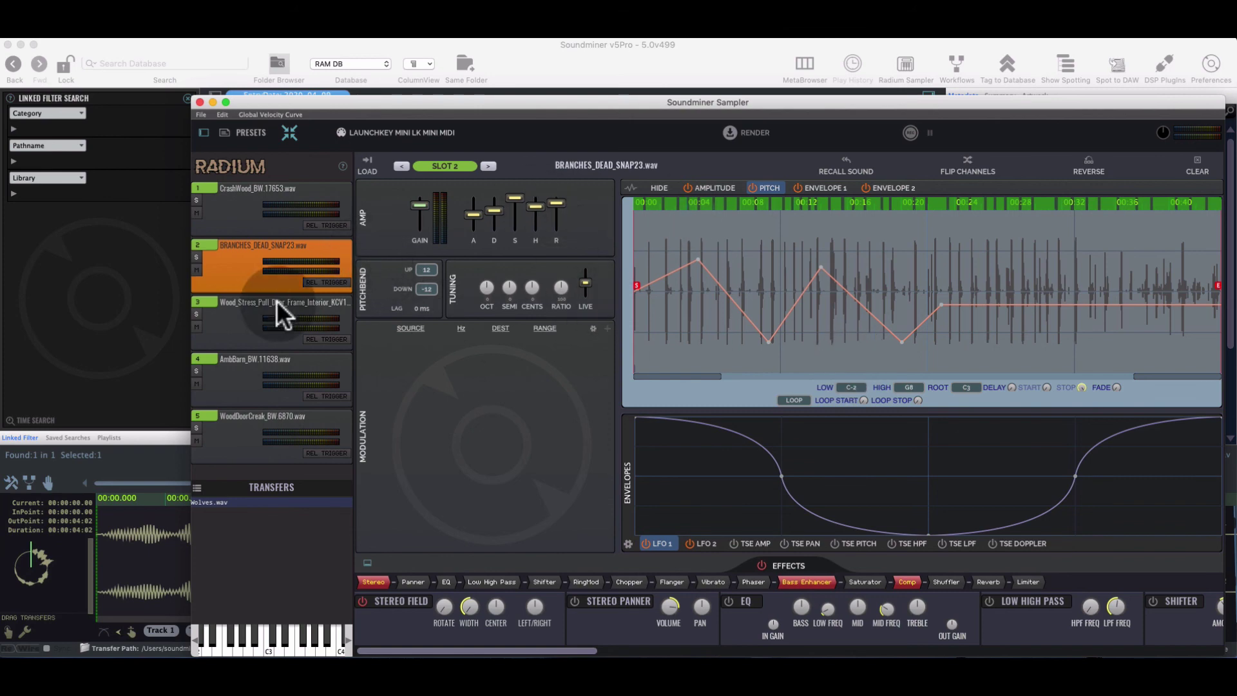
left_click(201, 115)
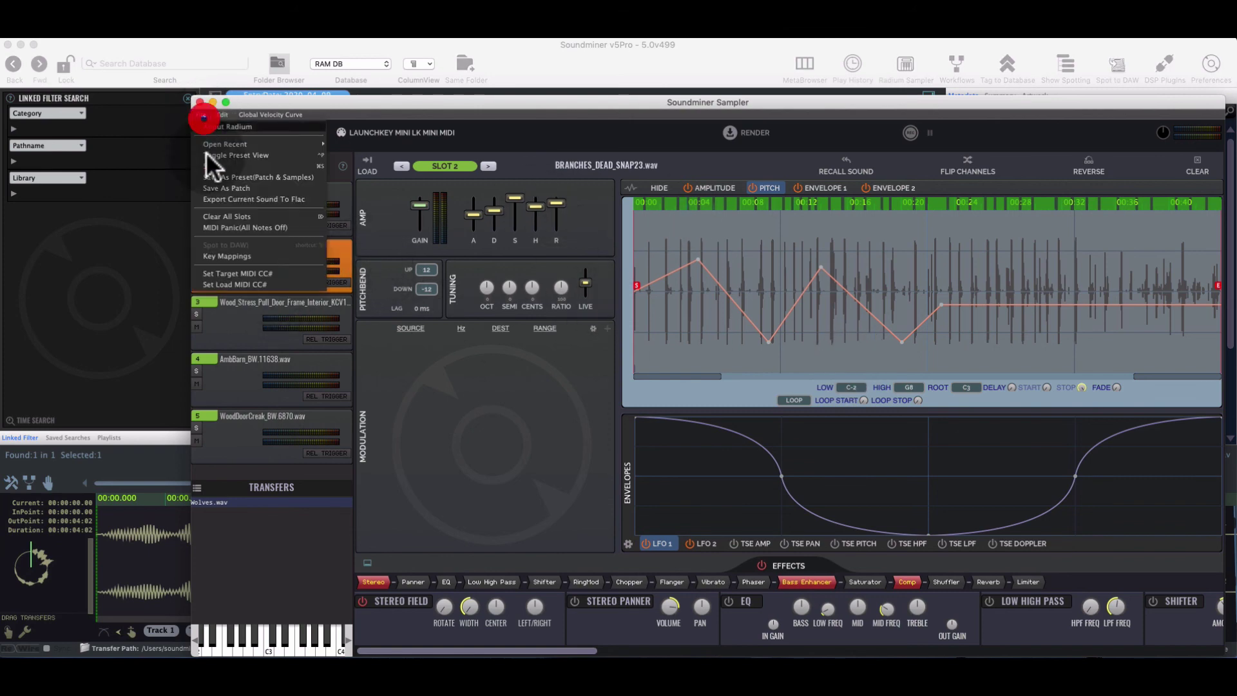
left_click(226, 256)
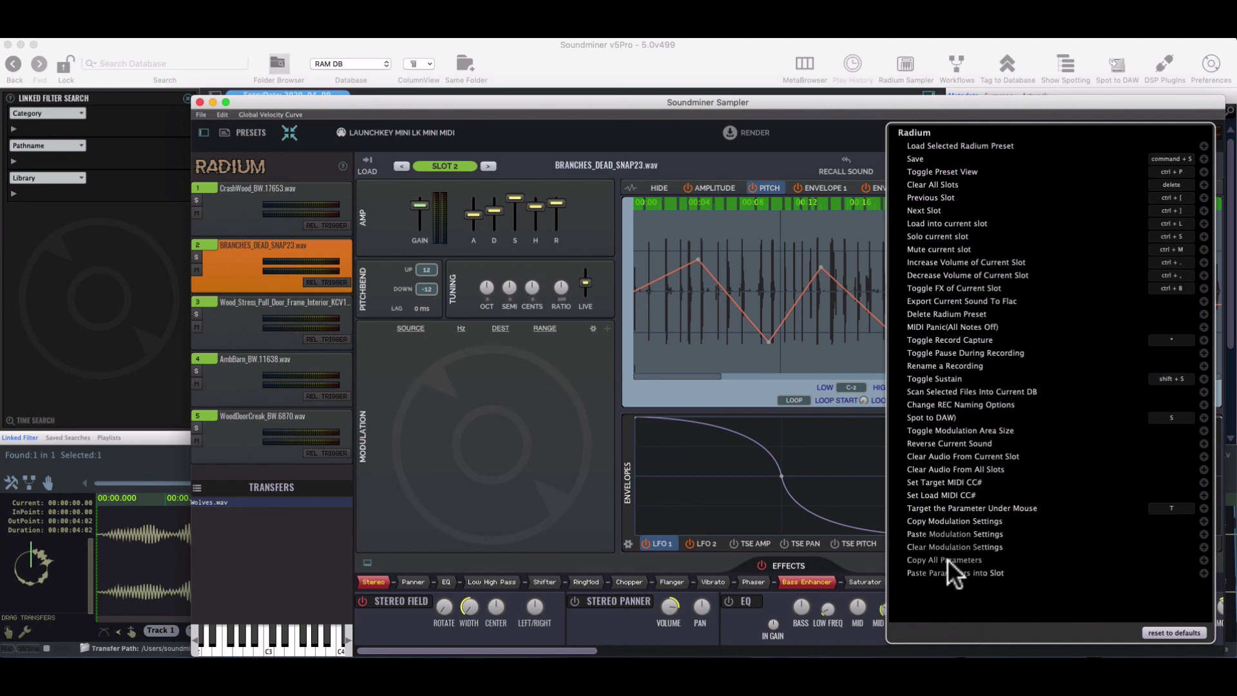
left_click(851, 358)
left_click(1201, 124)
left_click(511, 212)
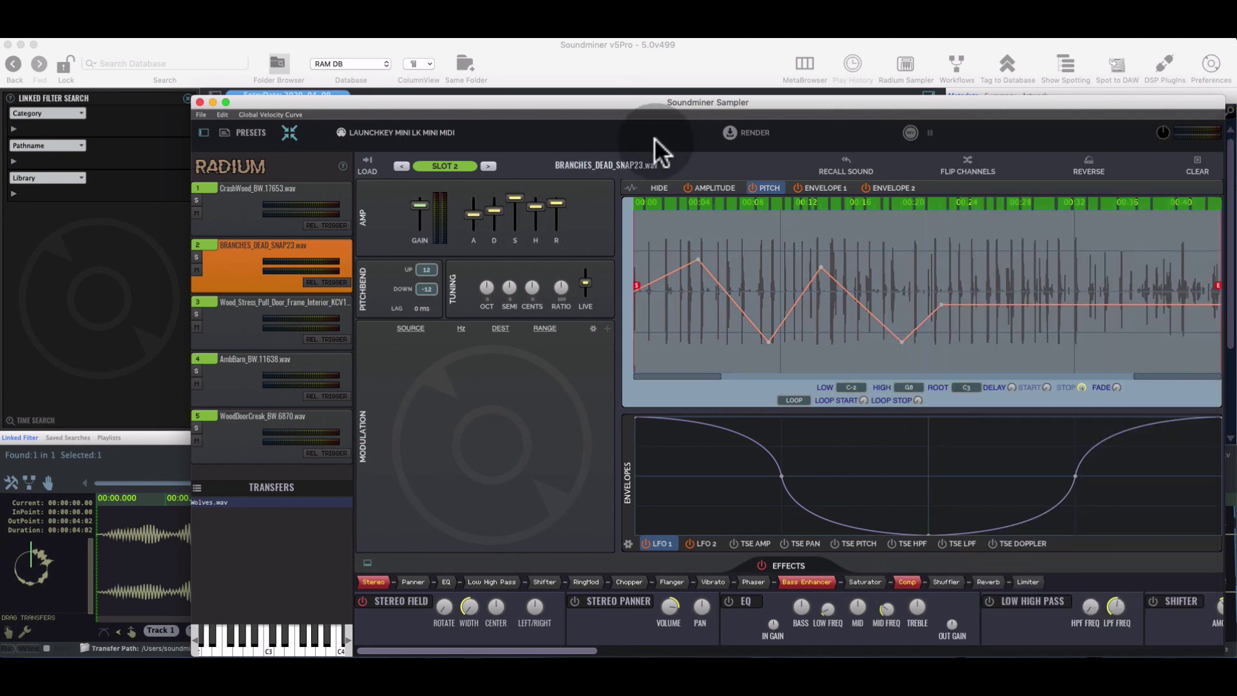
left_click(654, 138)
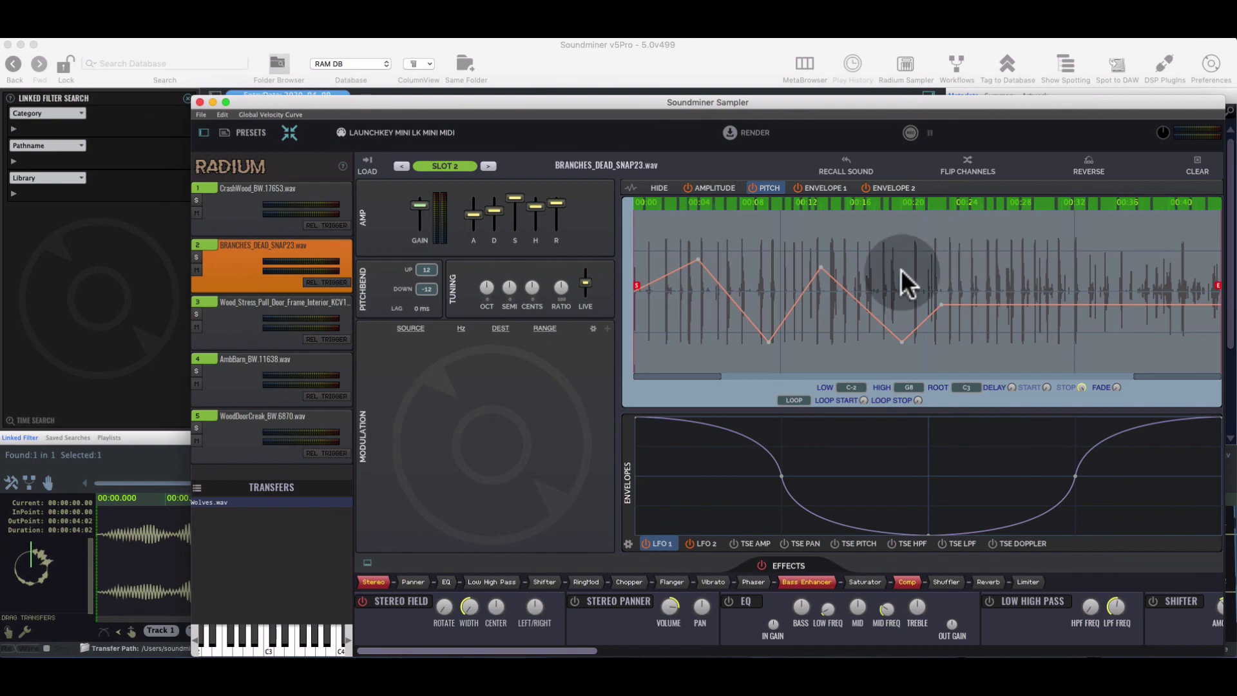